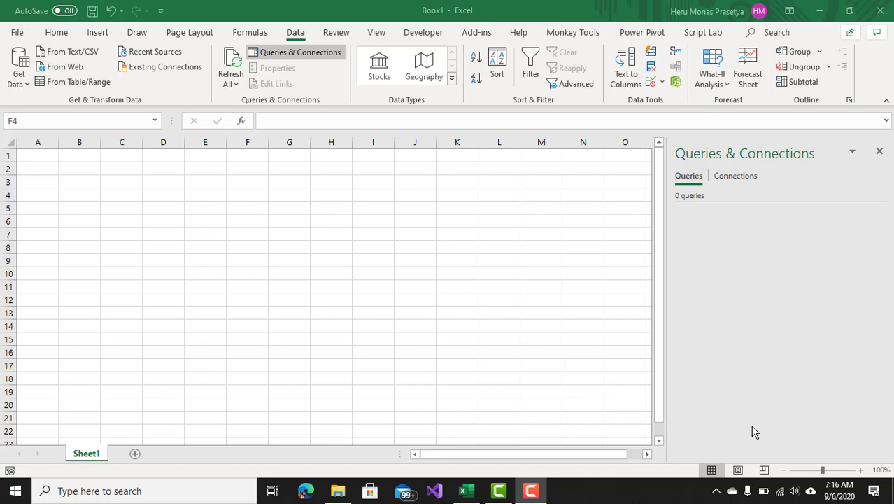
Close the Queries & Connections pane and enter the title "Tabel Transaksi" in cell B2.
left_click(880, 153)
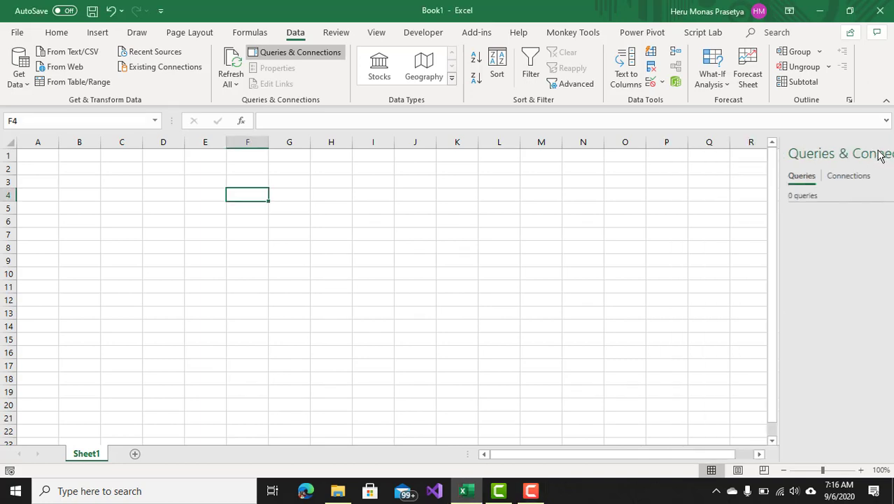
left_click(140, 194)
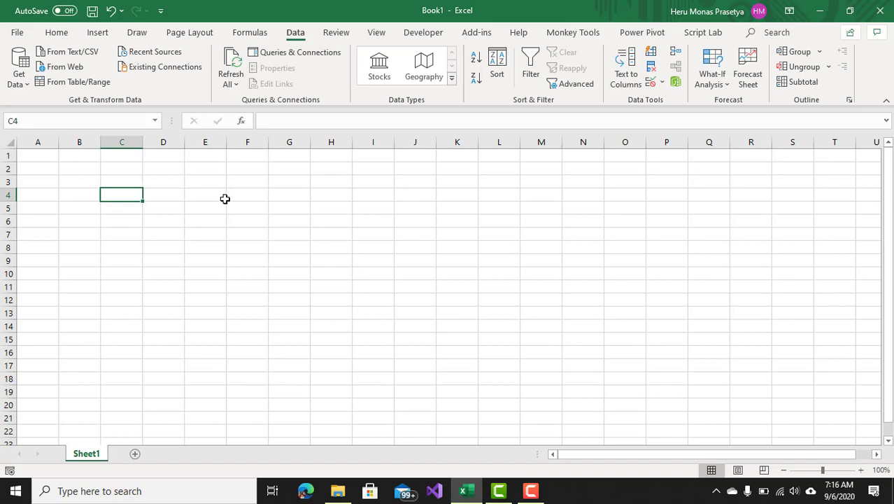
left_click(81, 169)
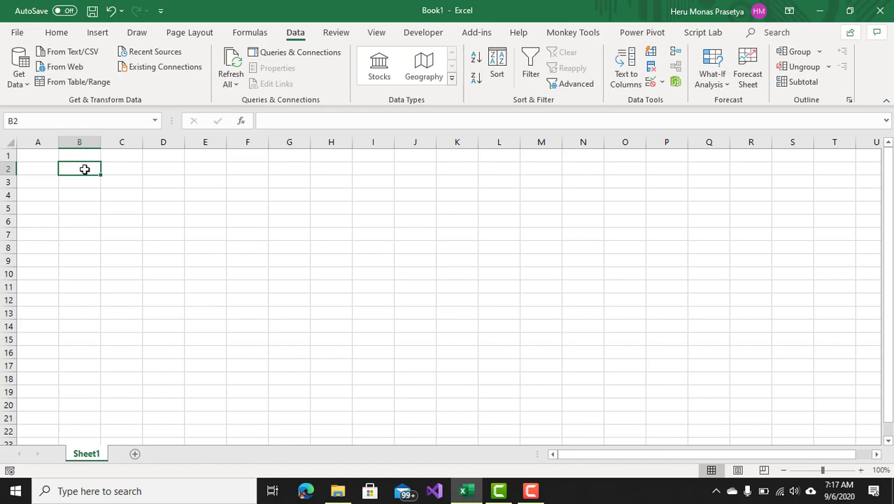
type("Tabel")
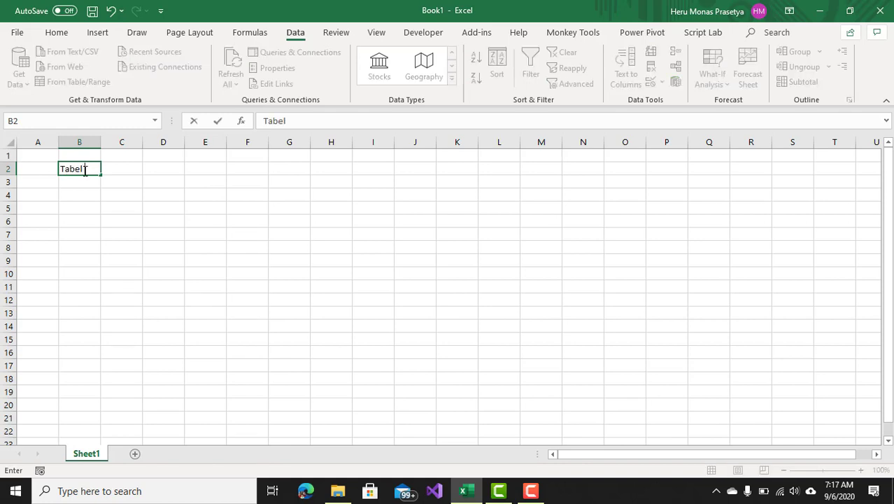
type(" Transaksi")
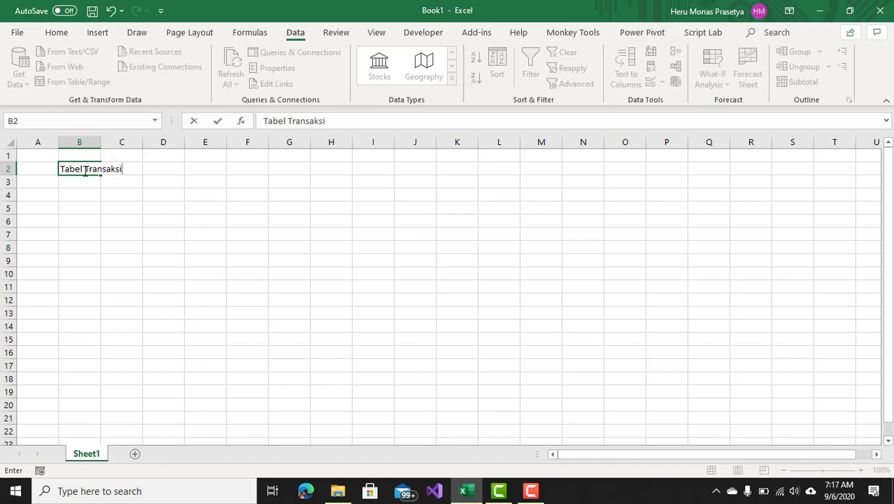
left_click(131, 205)
Enter the column headers "No" and "Tanggal" in cells B4 and C4.
left_click(85, 195)
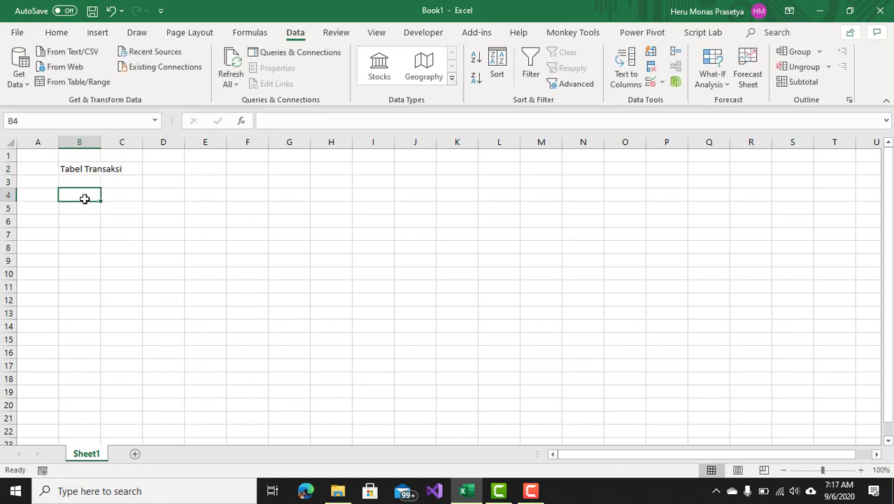
type("No")
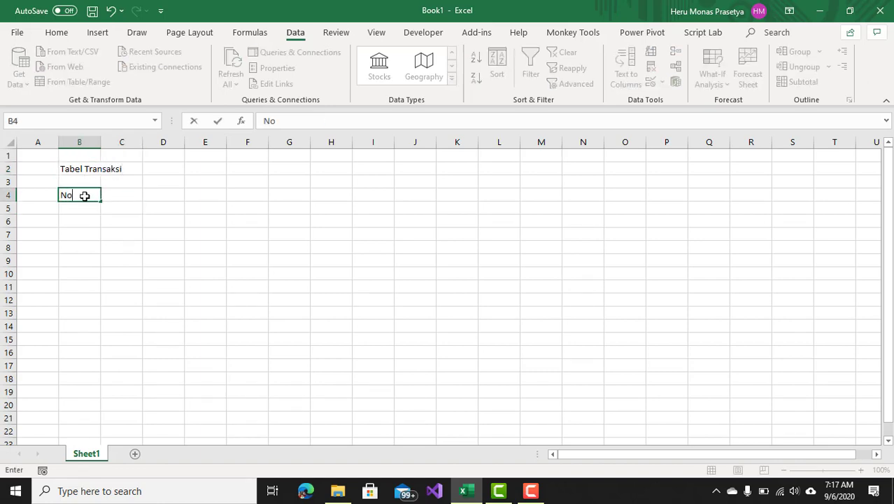
left_click(141, 194)
type("Ta")
key("BackSpace")
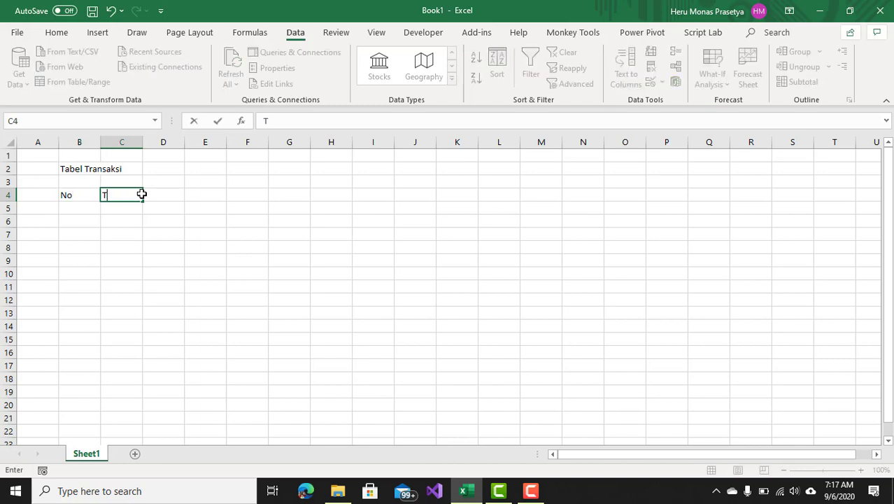
type("anggal")
Enter the column headers "Transaksi" and "Nilai" in cells D4 and E4.
left_click(164, 195)
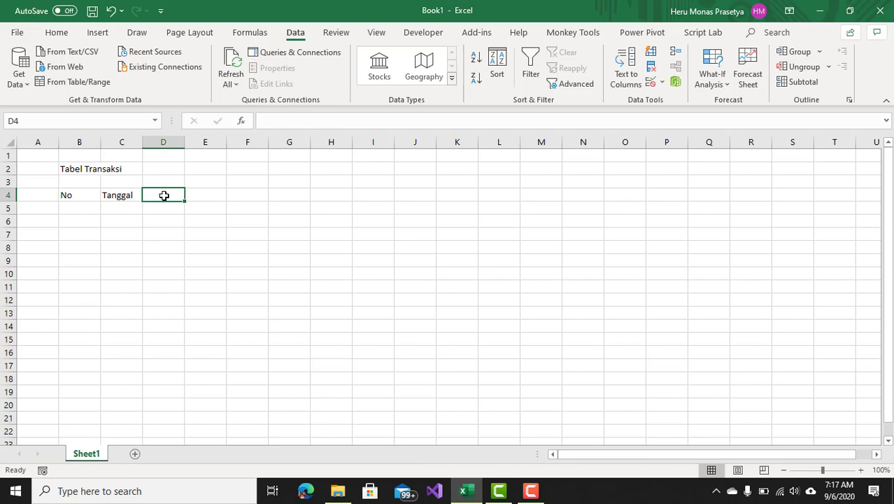
type("Desk")
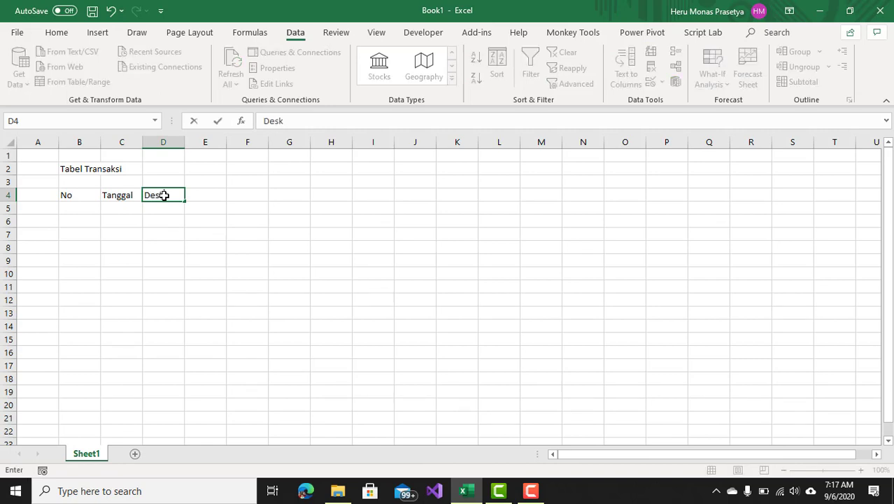
key("BackSpace")
key("BackSpace")
key("BackSpace")
key("BackSpace")
type("Transaksi")
left_click(204, 191)
type("N")
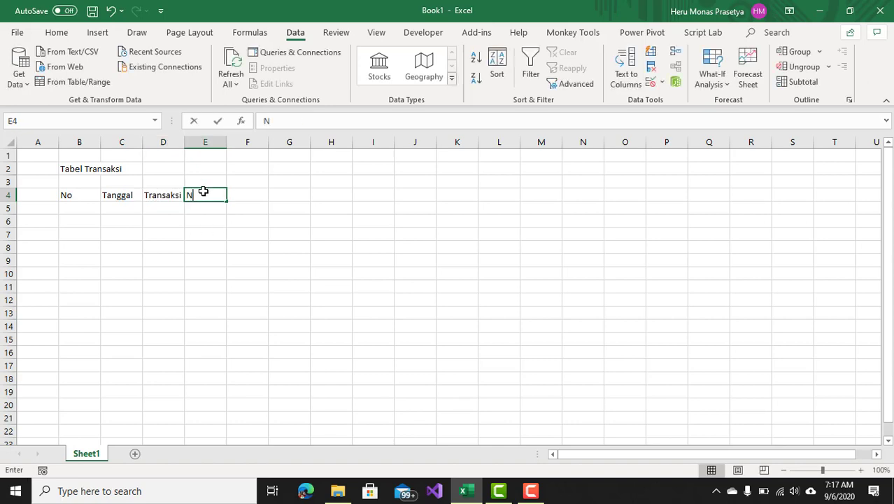
type("ilai")
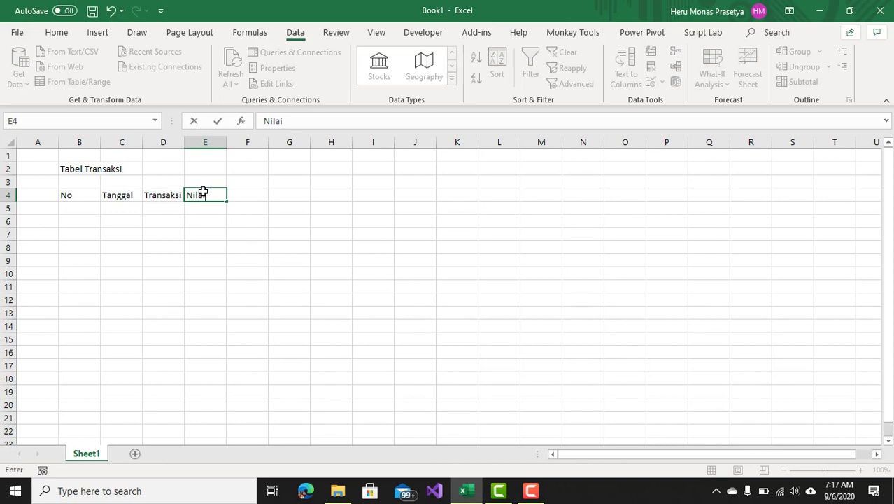
left_click(201, 214)
Make the header row B4:E4 bold.
left_click_drag(87, 194, 213, 194)
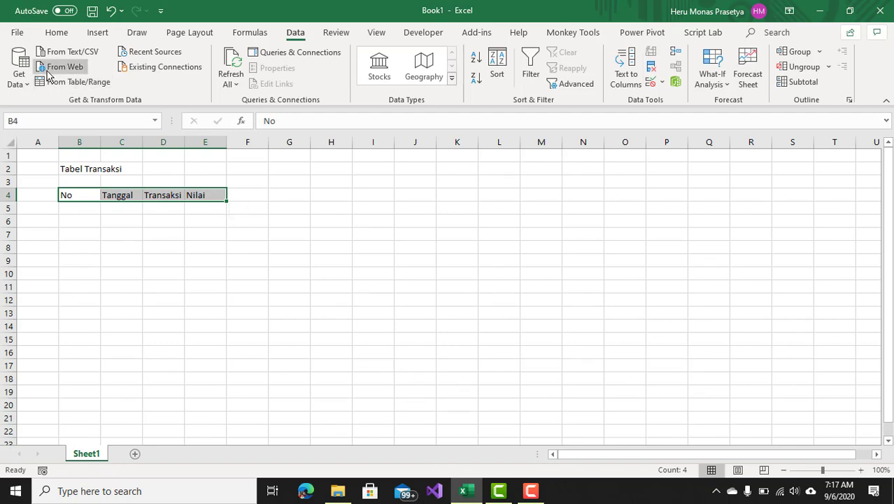
left_click(56, 32)
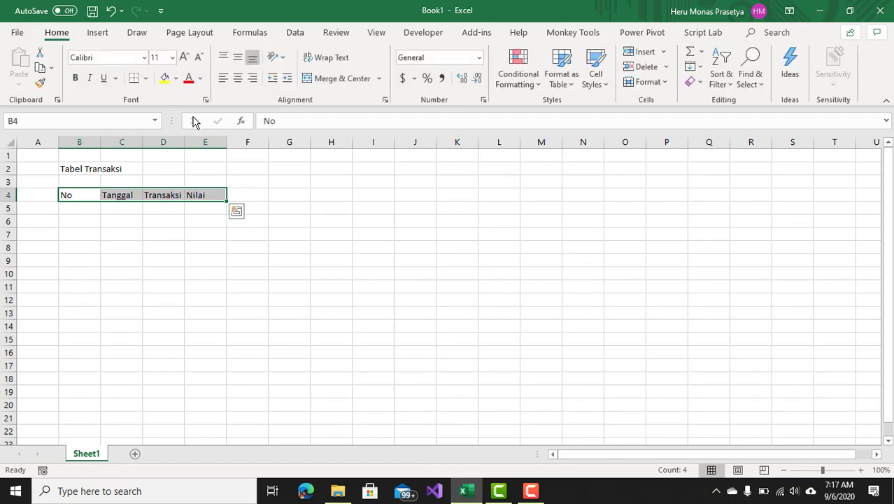
key("ctrl+b")
left_click(200, 239)
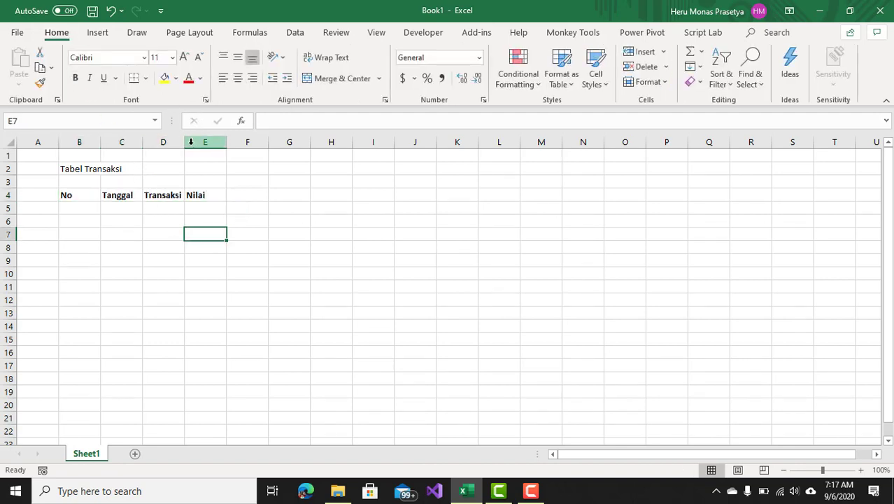
Widen the Tanggal, Transaksi and Nilai columns.
left_click_drag(184, 142, 334, 147)
left_click_drag(142, 142, 161, 144)
left_click(210, 247)
Fill the header row B4:E4 with a light blue color.
left_click_drag(70, 194, 279, 192)
left_click(175, 79)
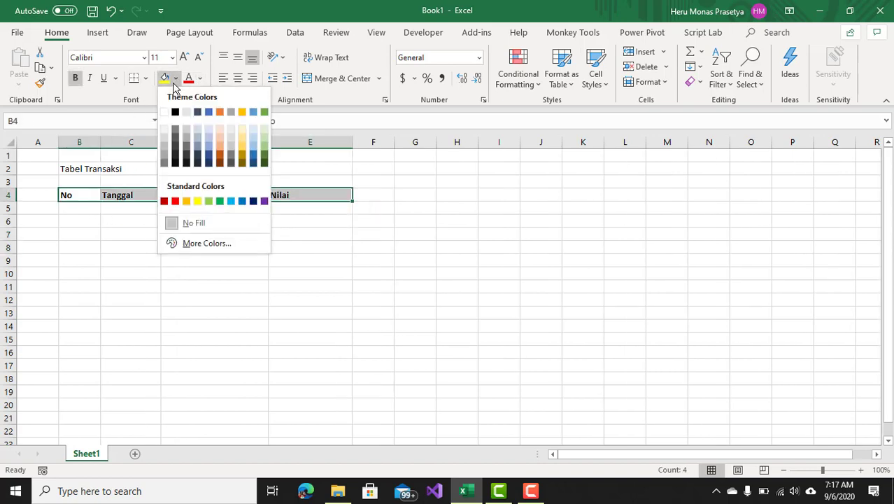
left_click(197, 138)
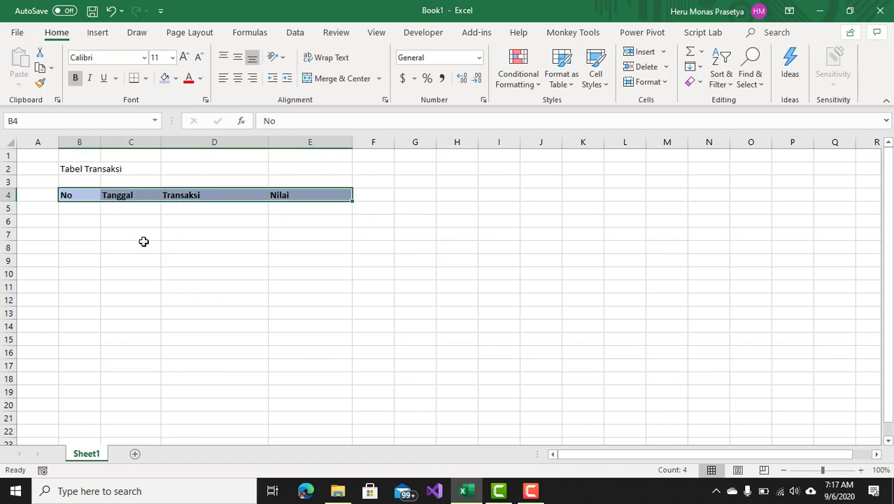
left_click(143, 241)
Fill the first data row with number 1, date 1/1 and transaction "Beli rokok".
left_click(79, 209)
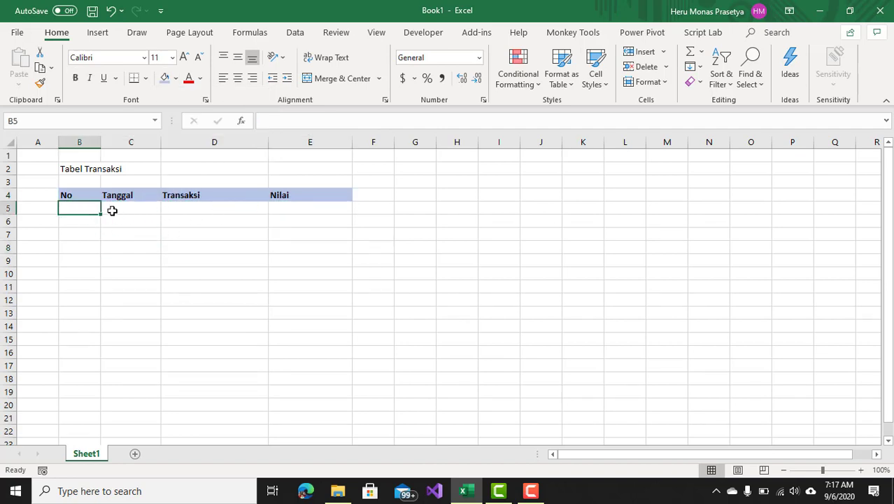
type("1")
left_click(116, 208)
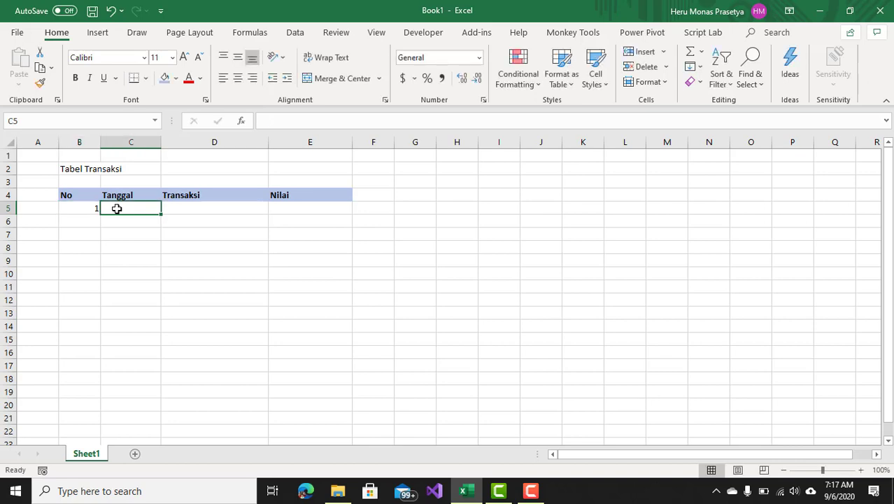
type("1/1")
key("Return")
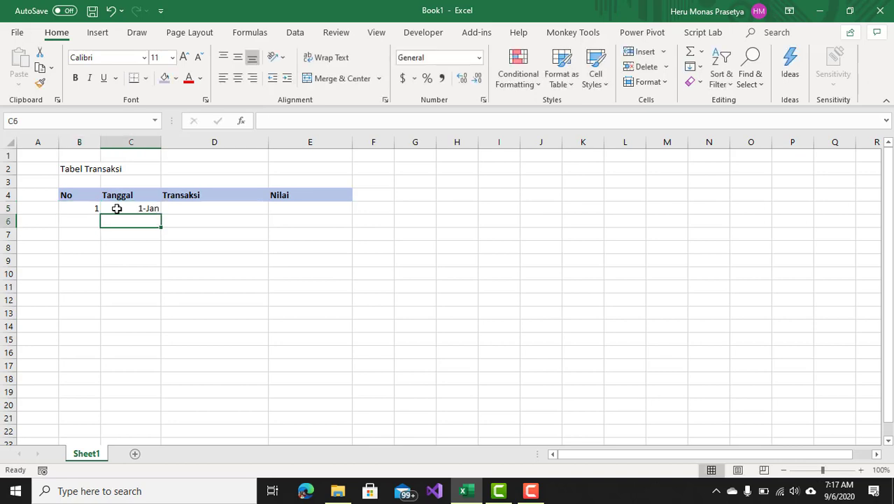
left_click(204, 205)
type("Beli")
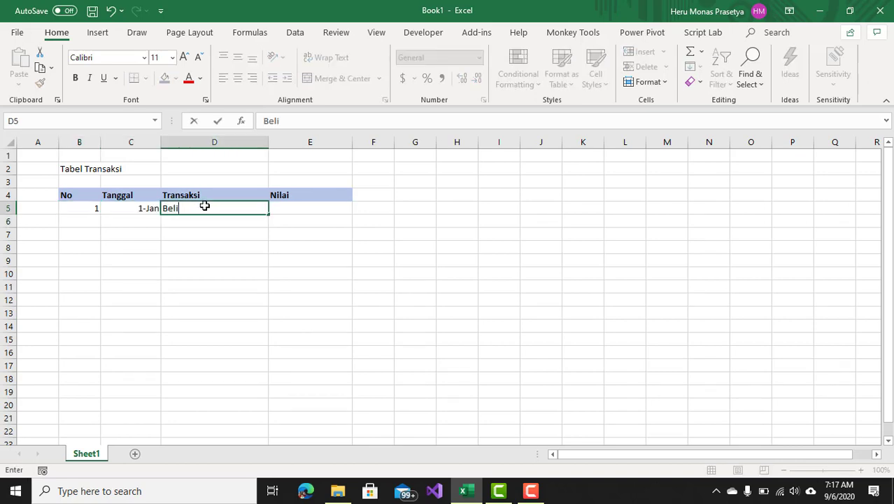
type(" rokok")
left_click(309, 207)
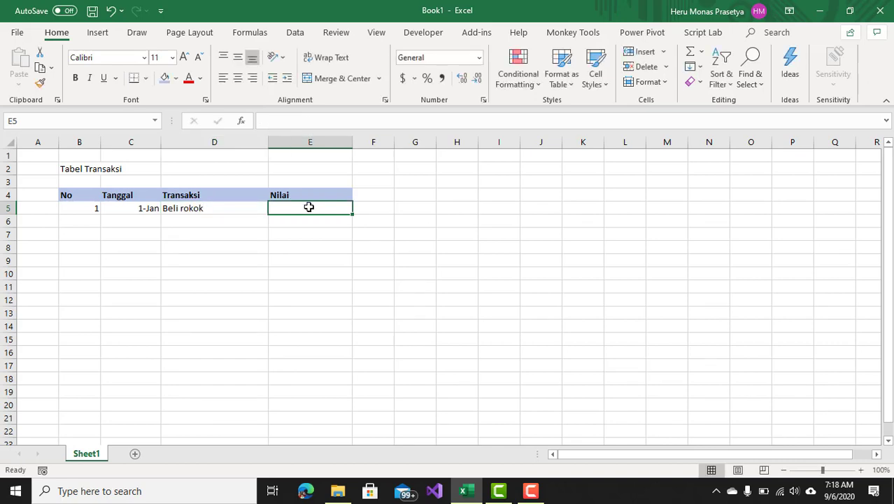
Enter 20000 as the first row's Nilai and apply comma number style to E5:E14.
type("20000")
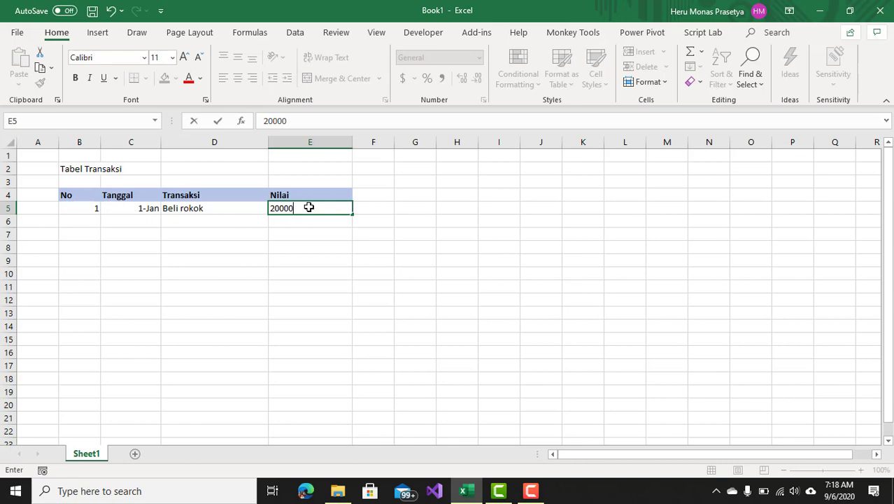
left_click(302, 234)
left_click_drag(309, 209, 321, 321)
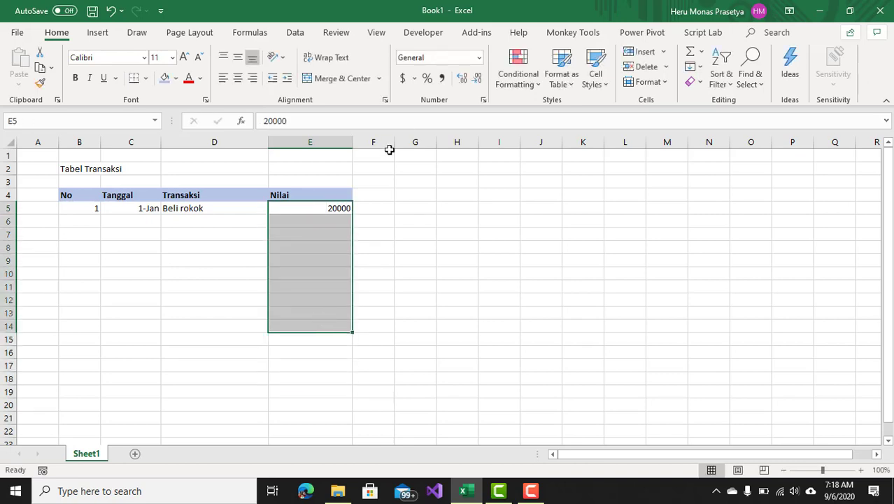
left_click(442, 78)
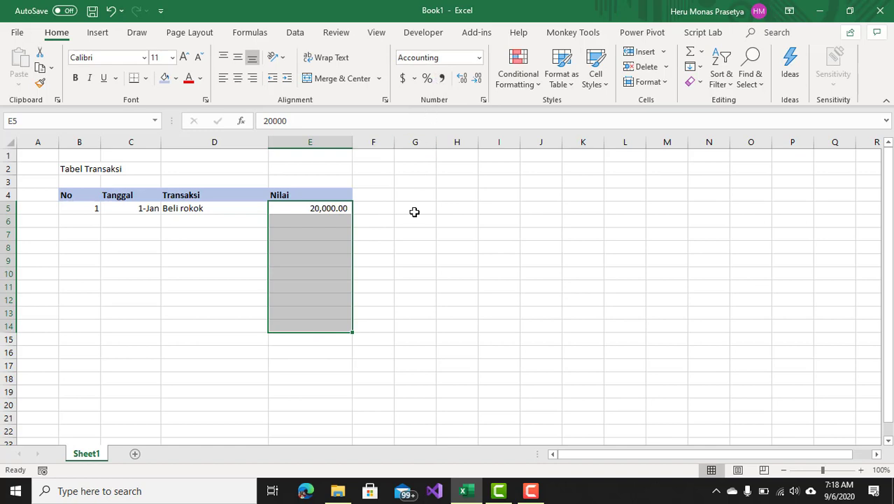
left_click(415, 210)
Enter number 2 and date 1/3 in the second data row.
left_click(92, 221)
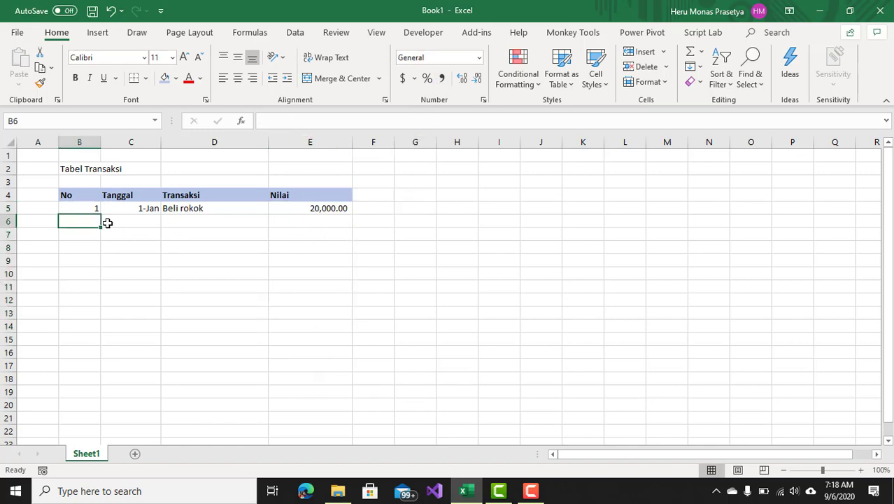
type("2")
left_click(126, 222)
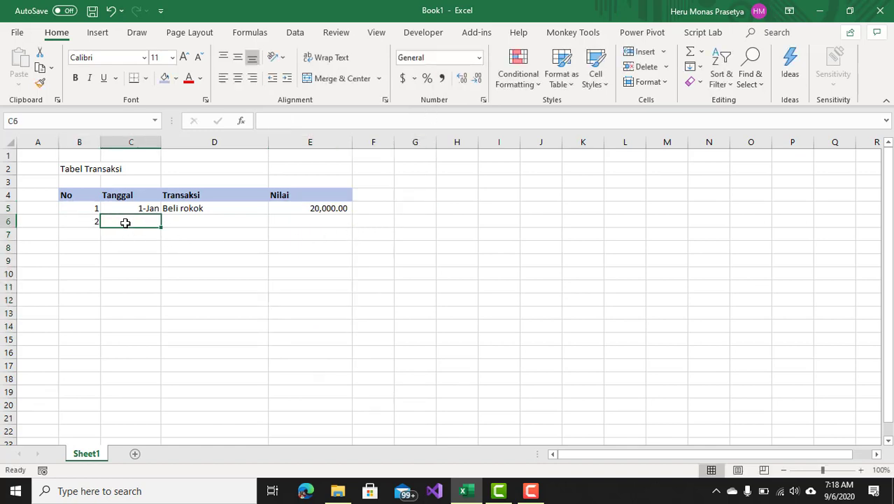
type("1")
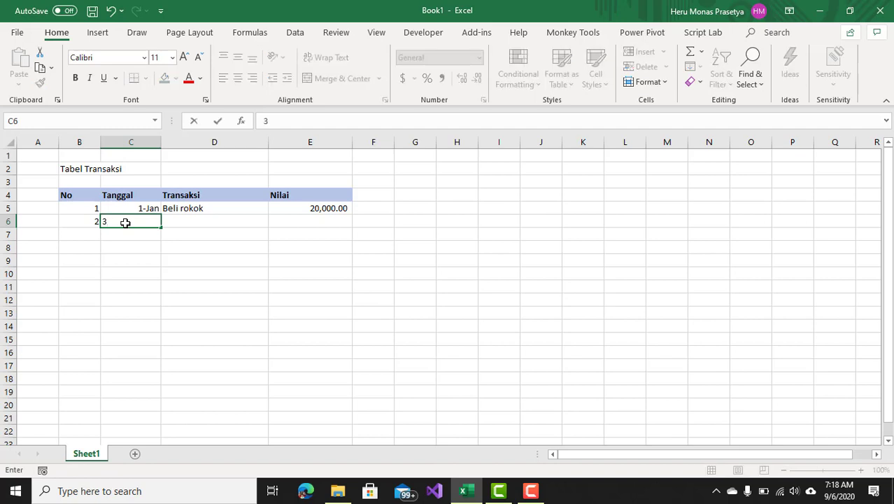
key("BackSpace")
type("1/3")
key("Return")
Enter transaction "Beli beras" with value 50,000 in the second data row.
left_click(188, 218)
type("Beli ")
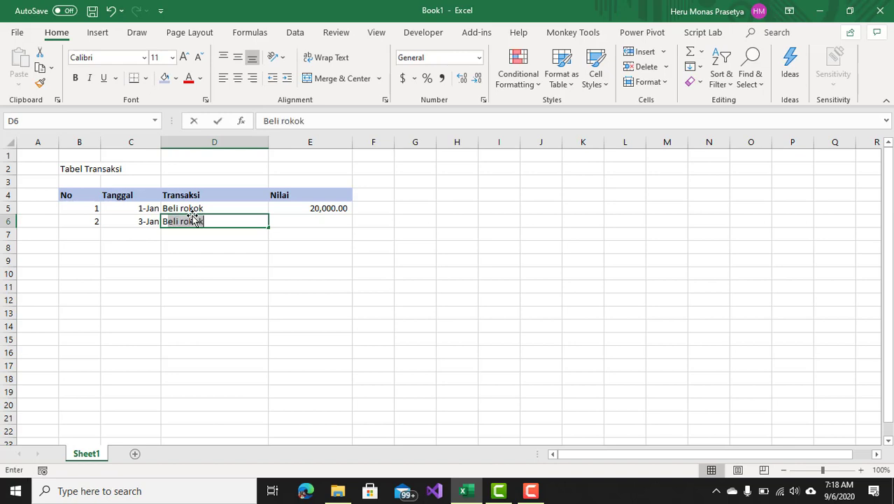
type("beras")
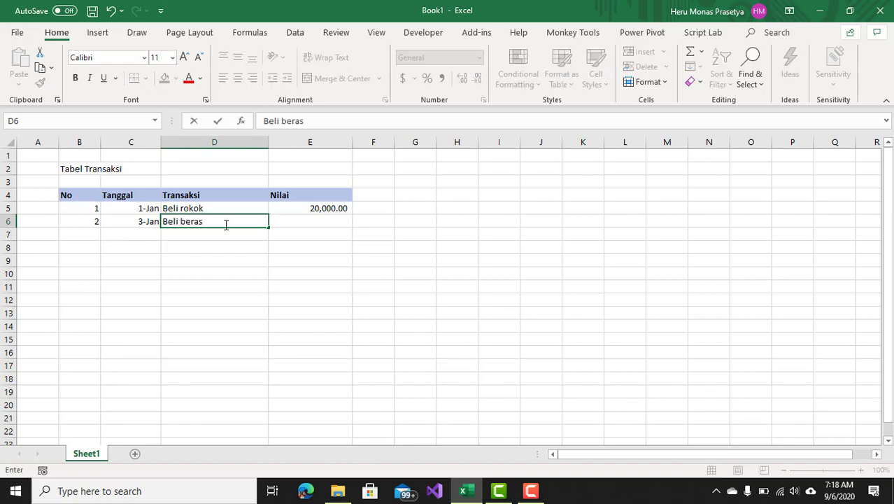
left_click(282, 219)
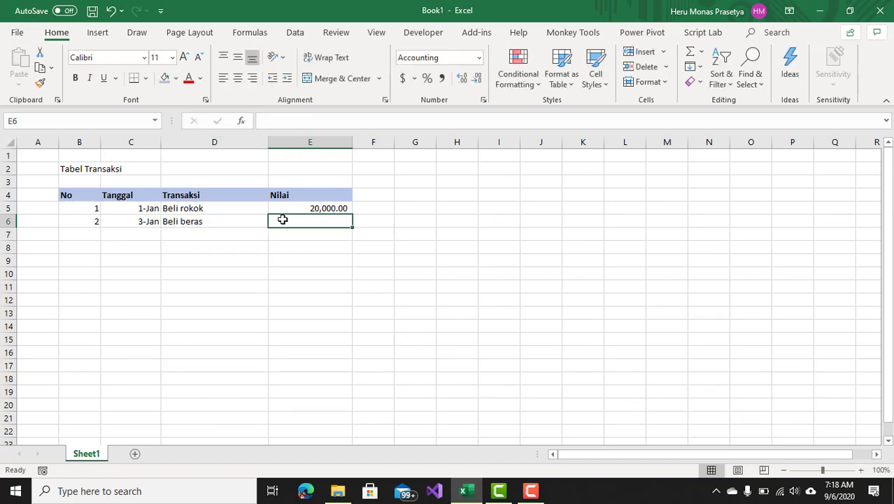
type("50,")
type("0000")
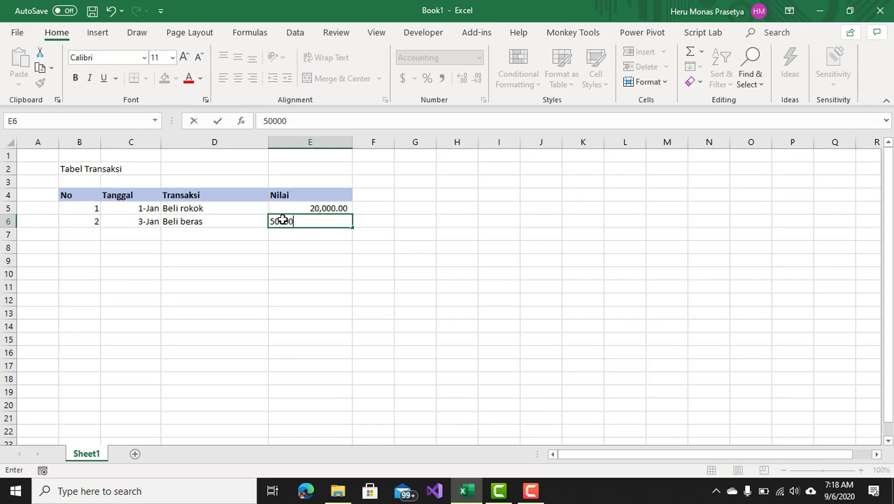
left_click(290, 276)
Enter number 3 and date 4/1 in the third data row.
left_click(92, 234)
type("3")
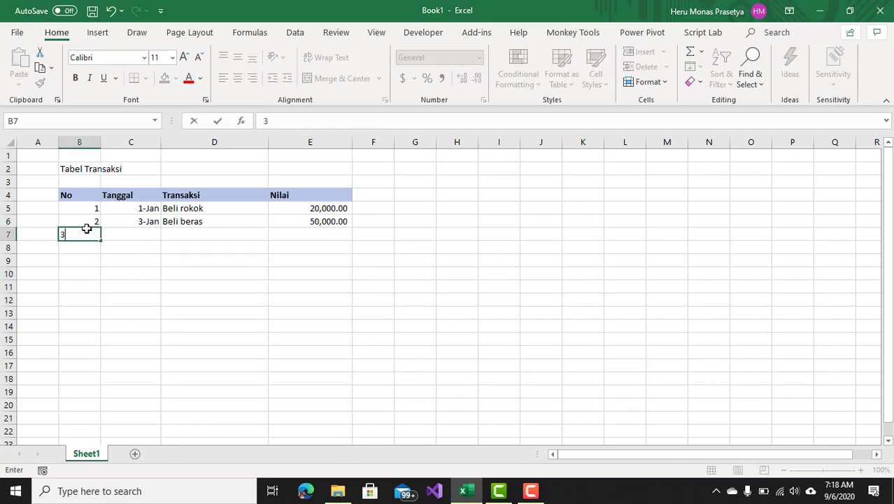
left_click(132, 229)
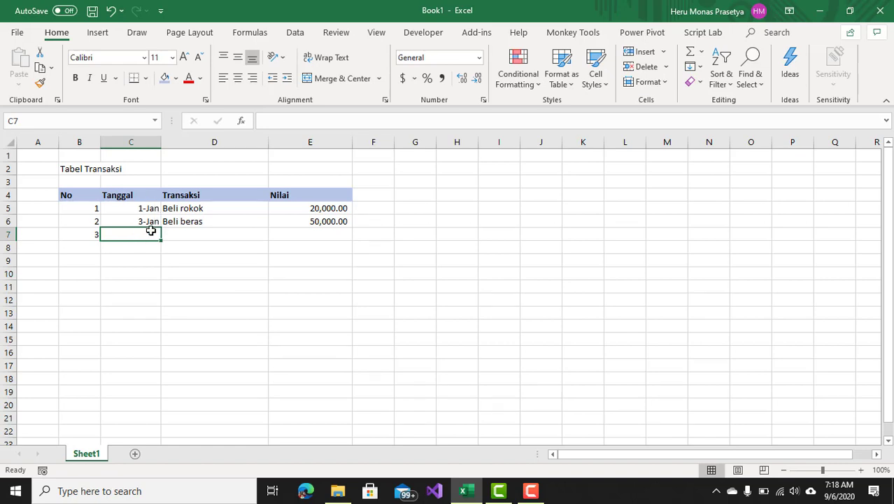
type("4")
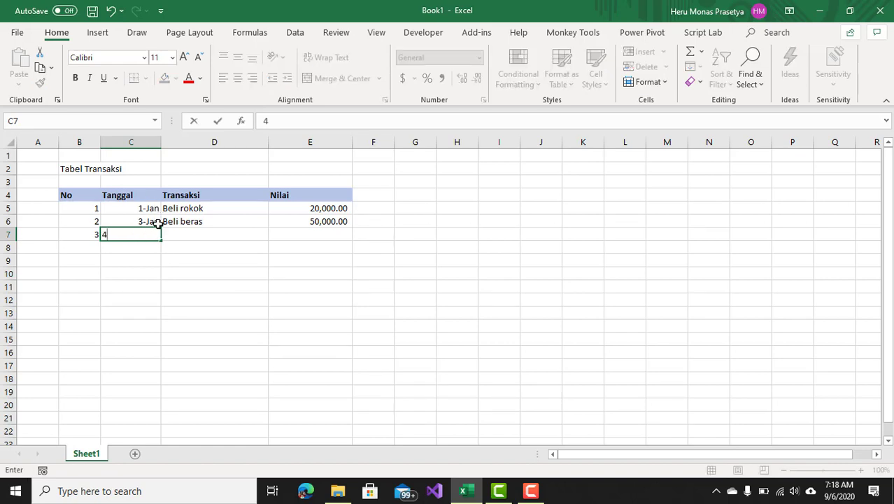
key("BackSpace")
type("4/1")
key("Return")
Enter transaction "Beli Minyak" in the third data row.
left_click(176, 236)
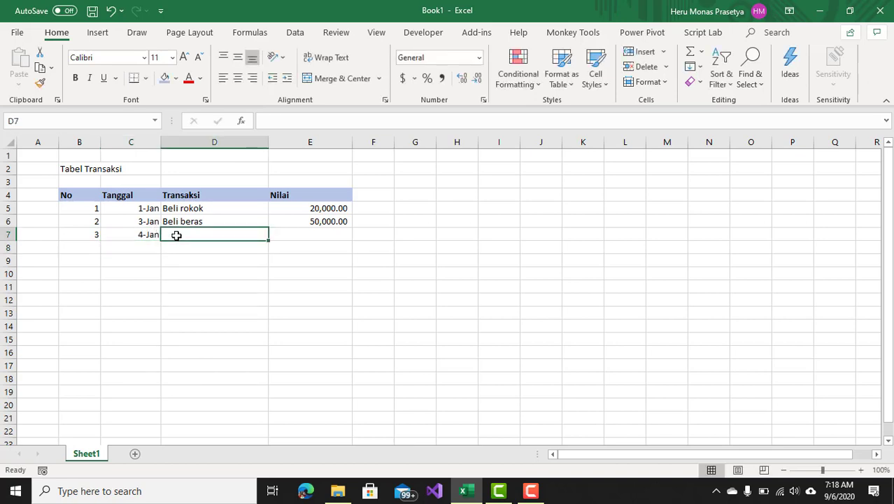
type("Beli Mnyak")
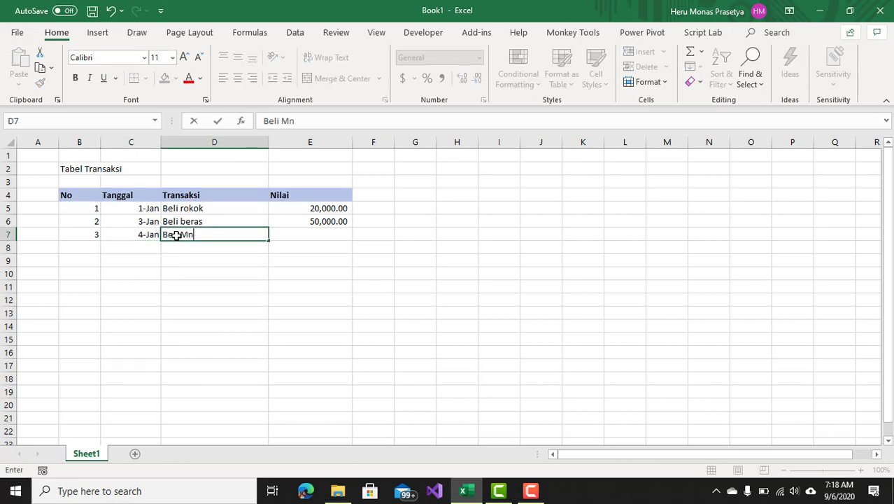
key("BackSpace")
key("BackSpace")
key("BackSpace")
key("BackSpace")
type("nya")
key("BackSpace")
key("BackSpace")
key("BackSpace")
type("inyal")
key("BackSpace")
type("k")
left_click(313, 266)
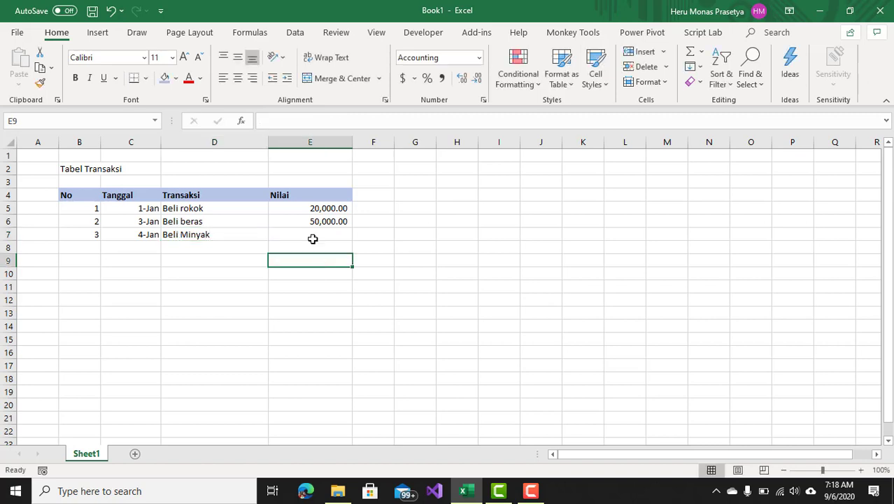
Enter 10000 as the third row's Nilai.
left_click(308, 235)
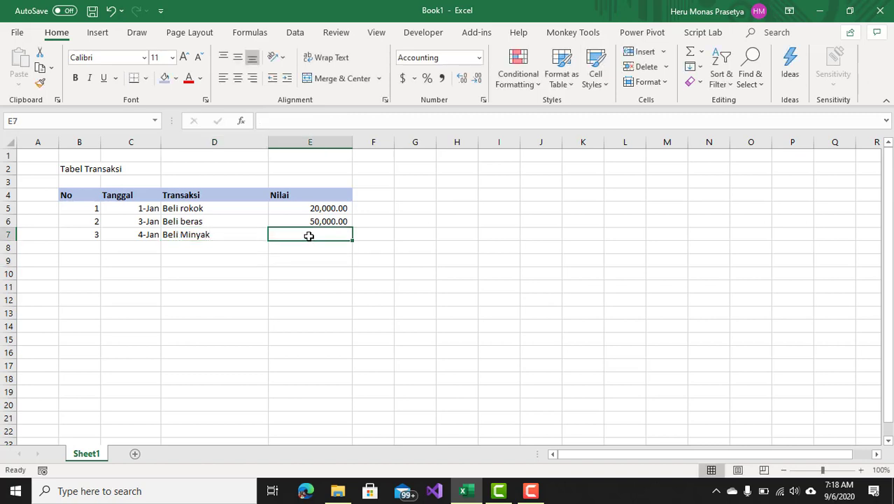
type("10000")
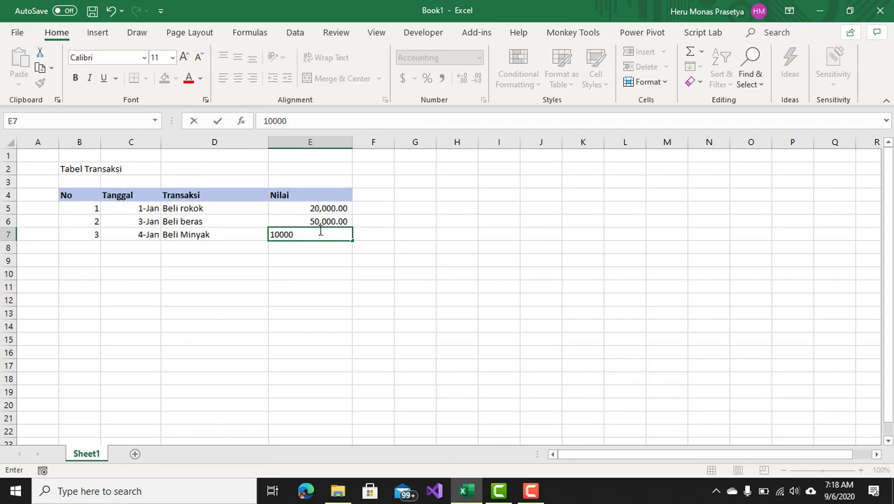
key("ctrl+Return")
left_click(325, 273)
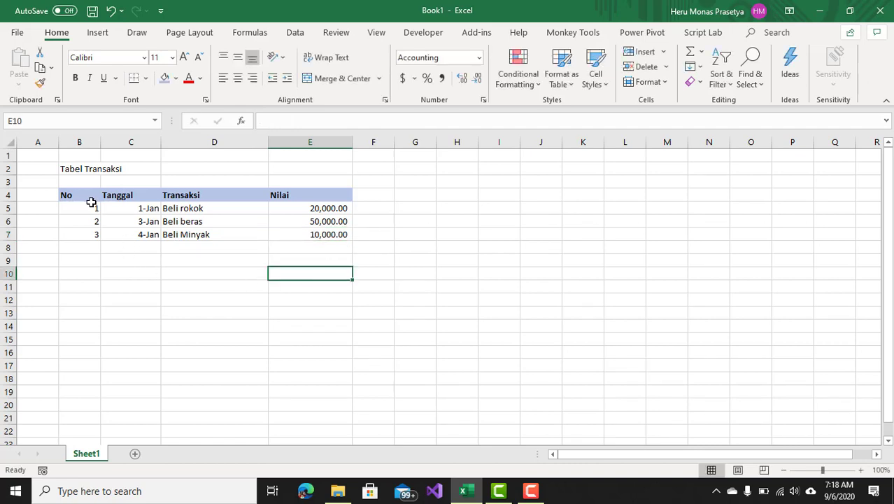
Format the range B4:E7 as a table with a medium blue style, keeping the first row as headers.
left_click_drag(89, 196, 290, 238)
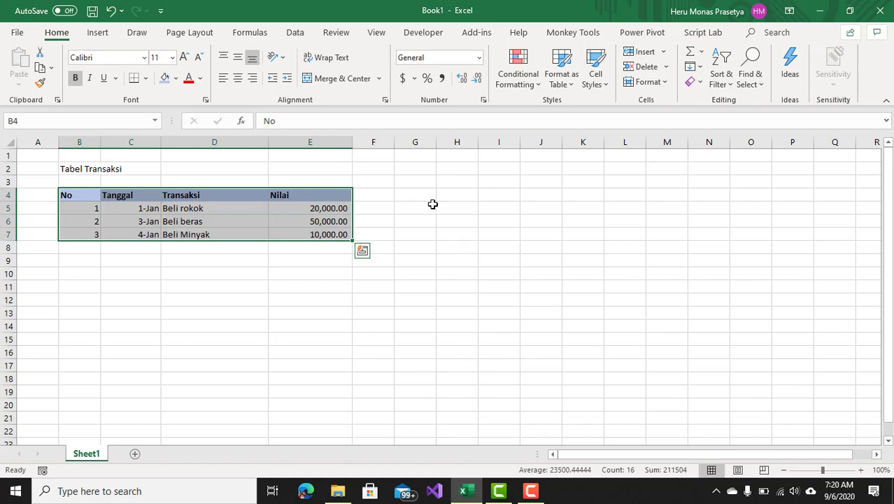
left_click(419, 196)
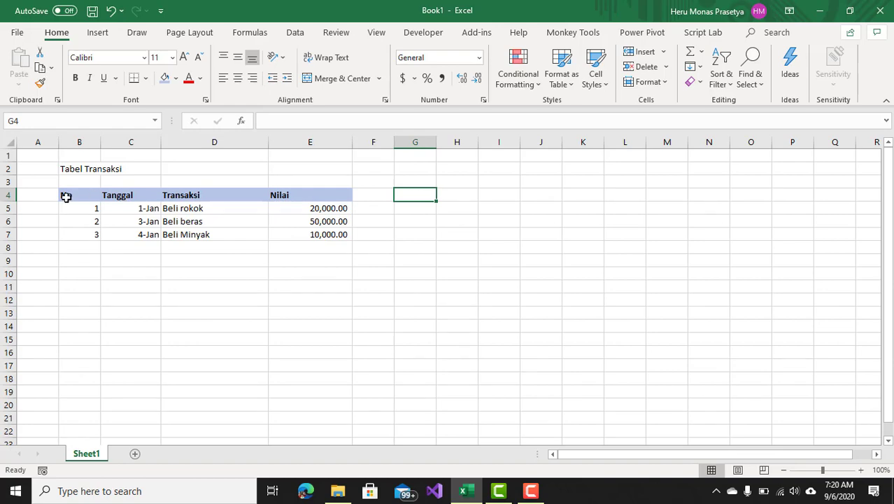
left_click_drag(70, 196, 334, 236)
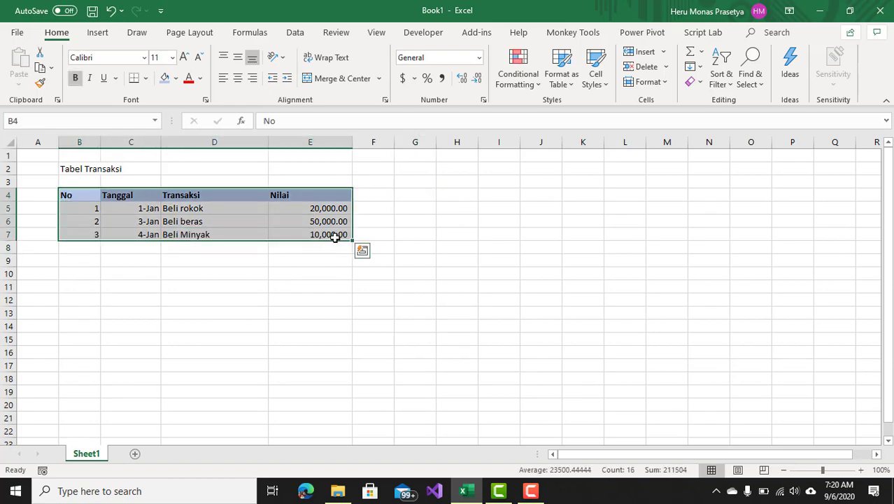
left_click(562, 79)
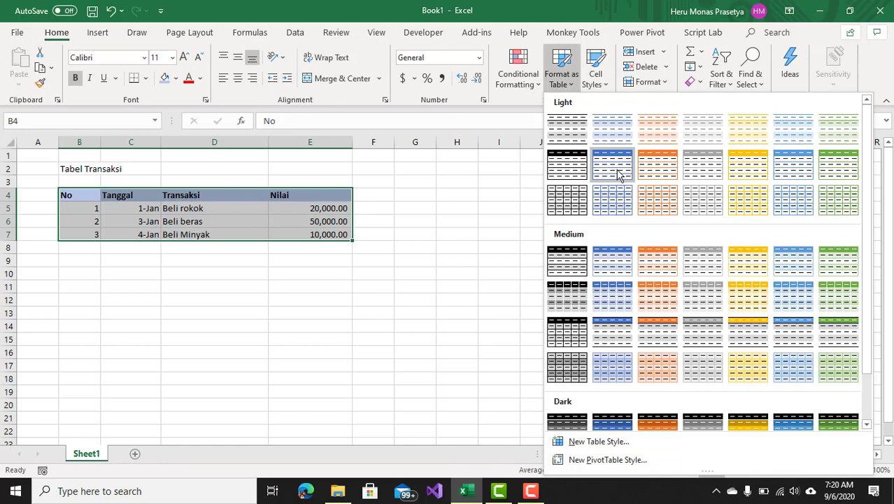
left_click(792, 261)
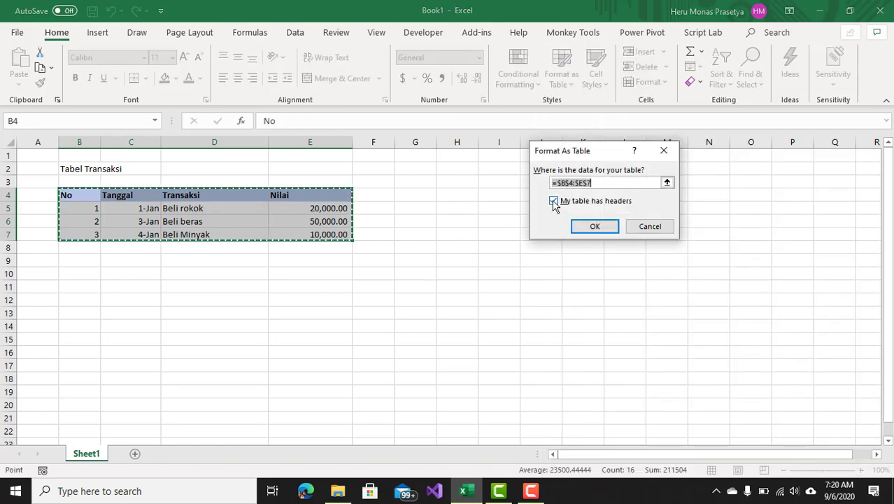
left_click(595, 227)
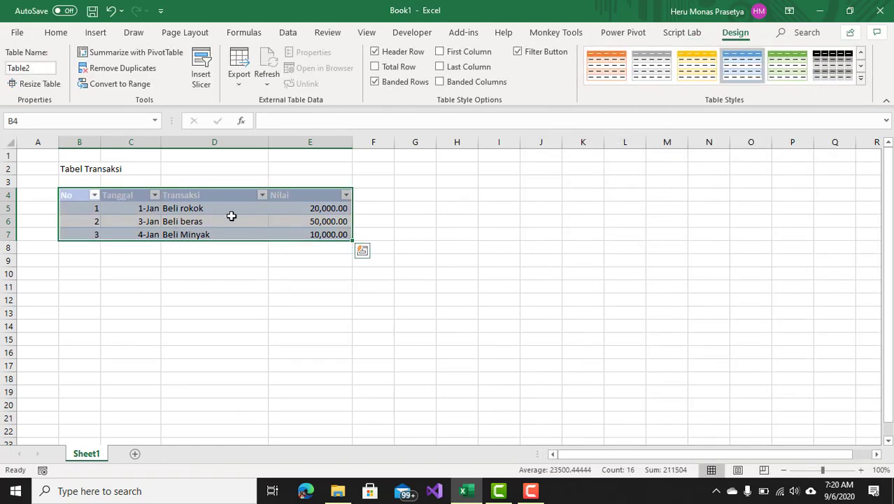
Rename the table TblTransaksi.
left_click(48, 68)
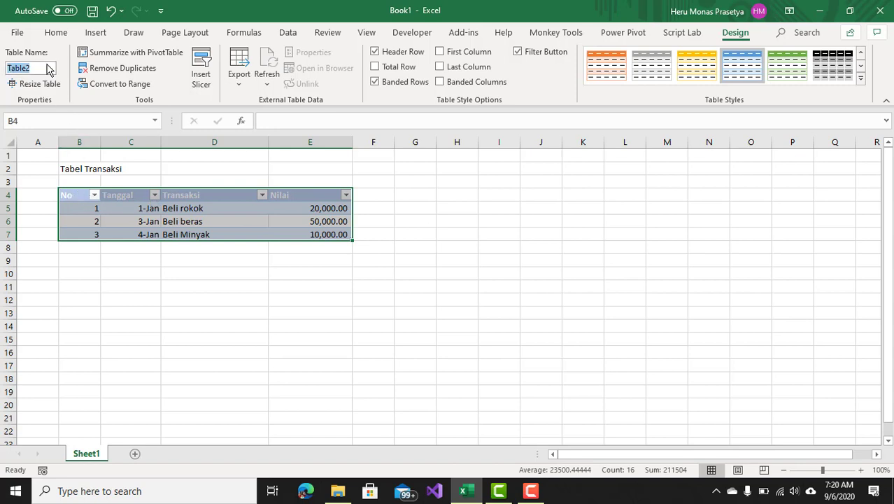
type("TblTransaksi")
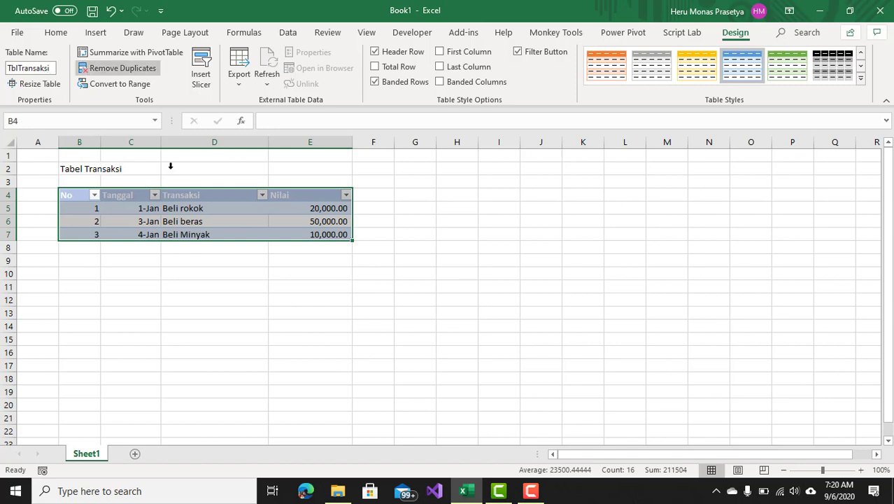
key("Return")
left_click(293, 318)
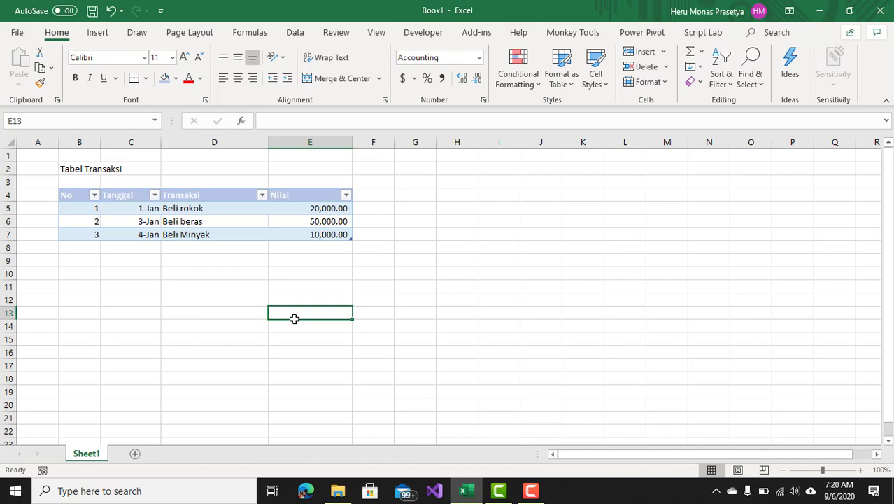
Change the font colour of the table's header row to black.
left_click_drag(75, 195, 304, 195)
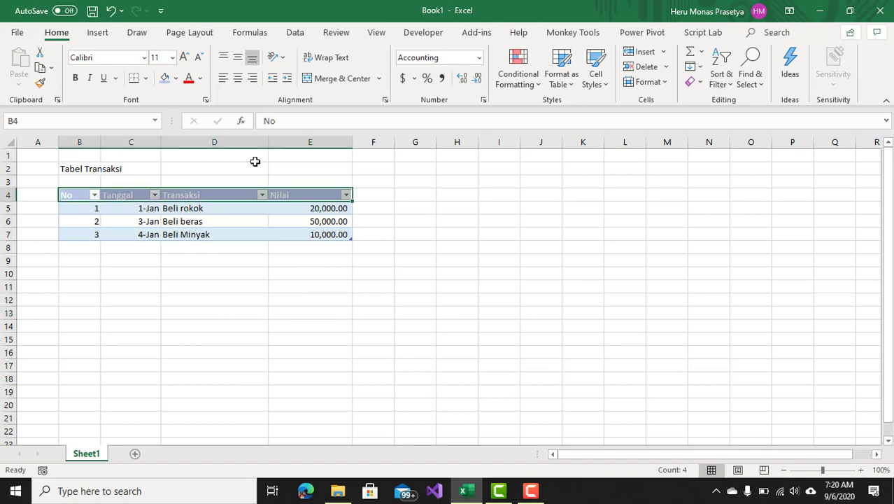
left_click(65, 32)
left_click(200, 78)
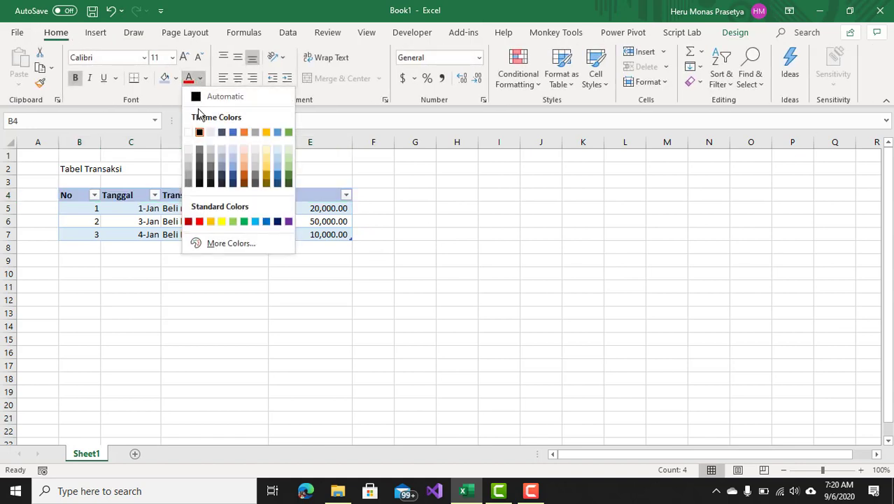
left_click(206, 130)
left_click(303, 303)
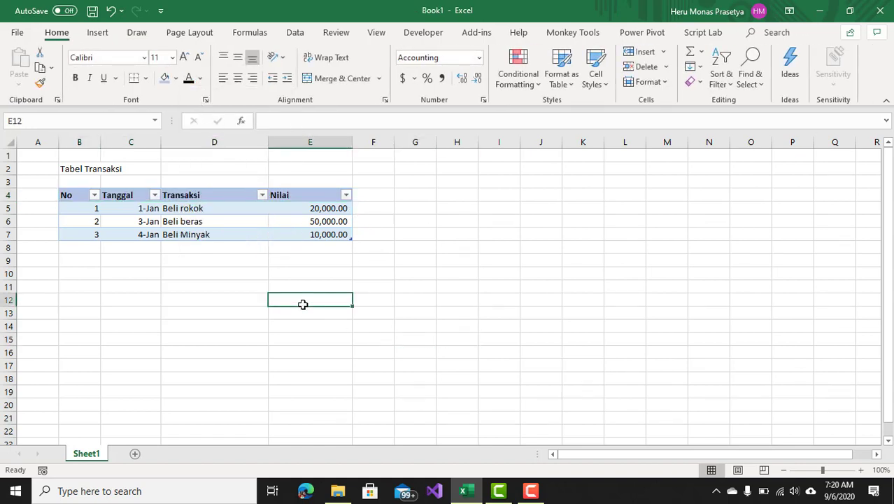
left_click(473, 196)
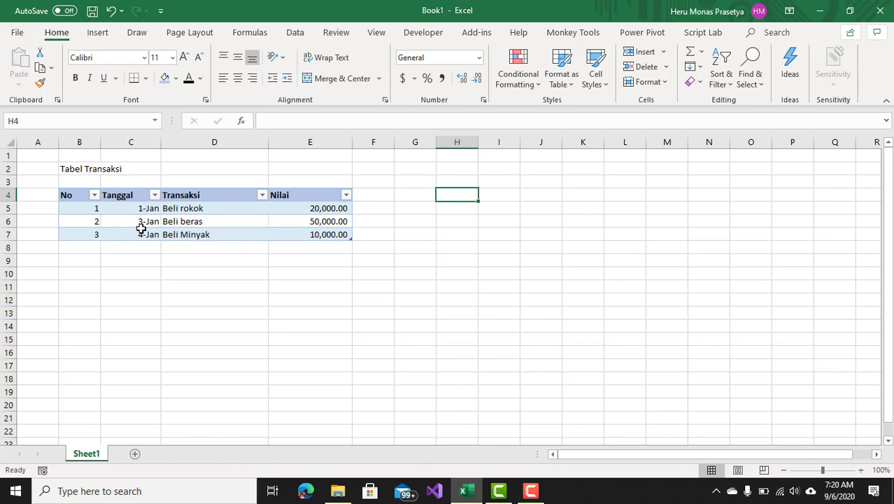
left_click(465, 208)
left_click(464, 222)
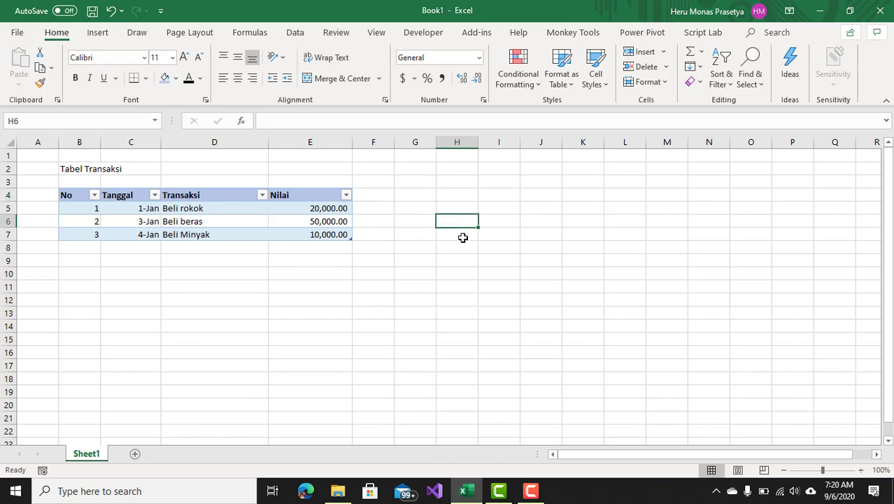
left_click(462, 238)
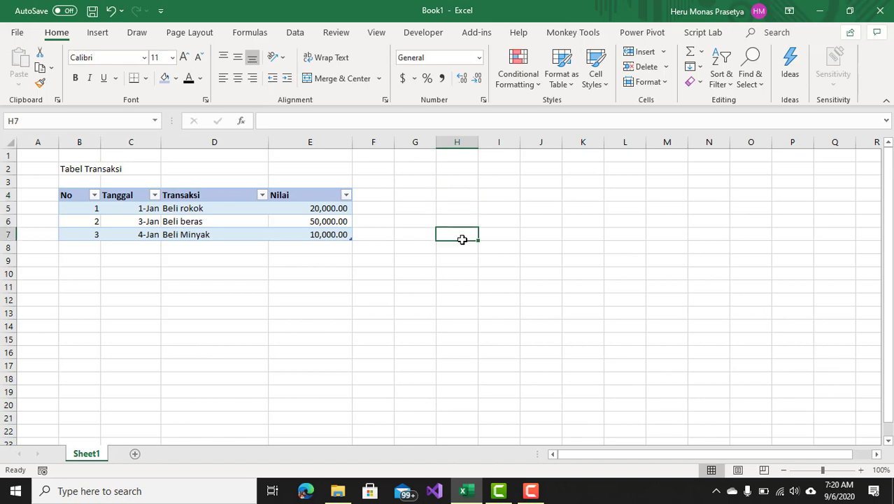
left_click(83, 248)
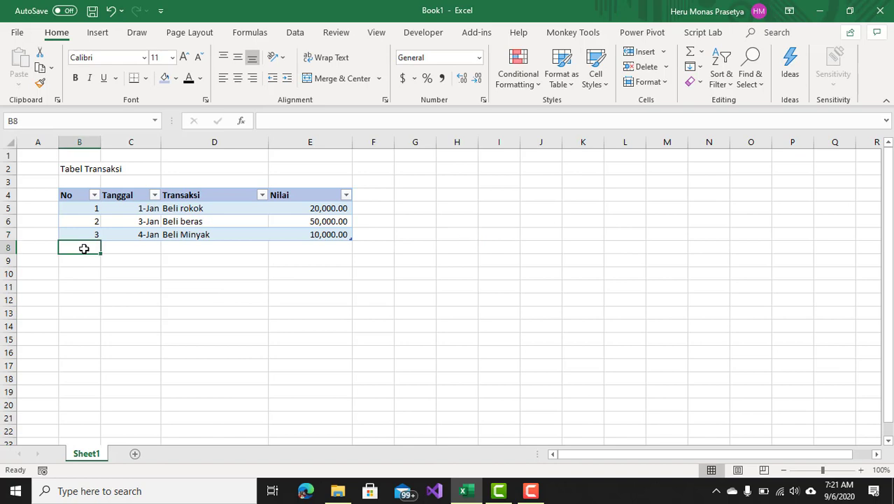
left_click(128, 246)
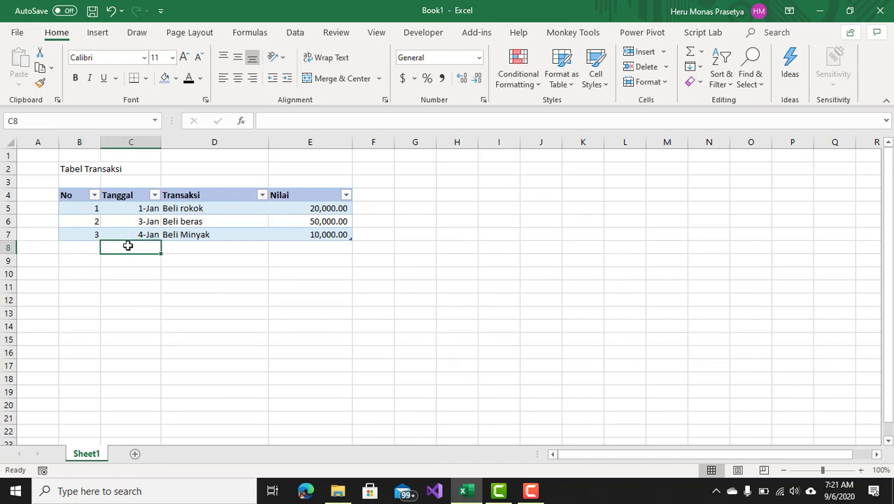
left_click(461, 194)
key("Down")
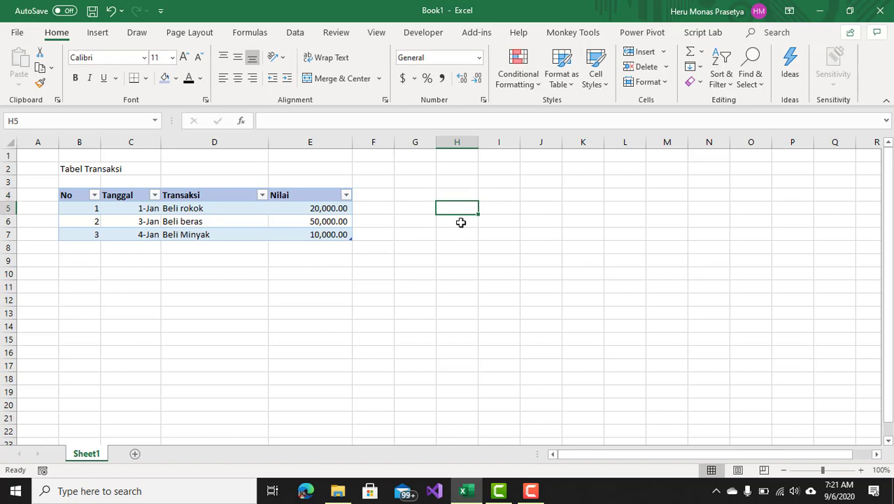
key("Down")
key("Down")
key("Down")
key("Down")
key("Down")
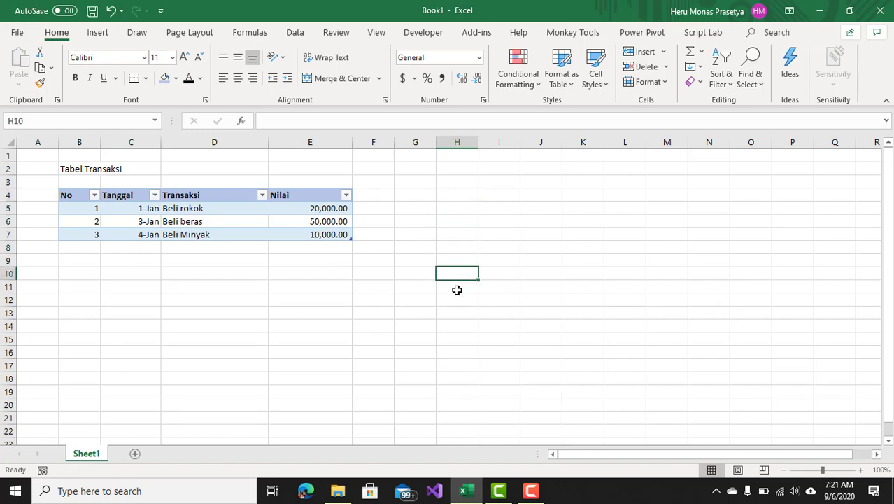
key("Down")
key("Down")
key("Down")
key("Down")
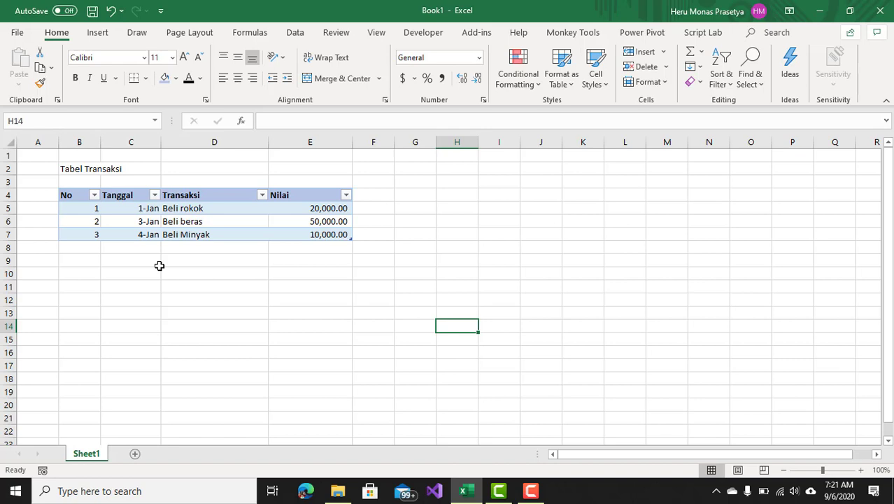
left_click(181, 236)
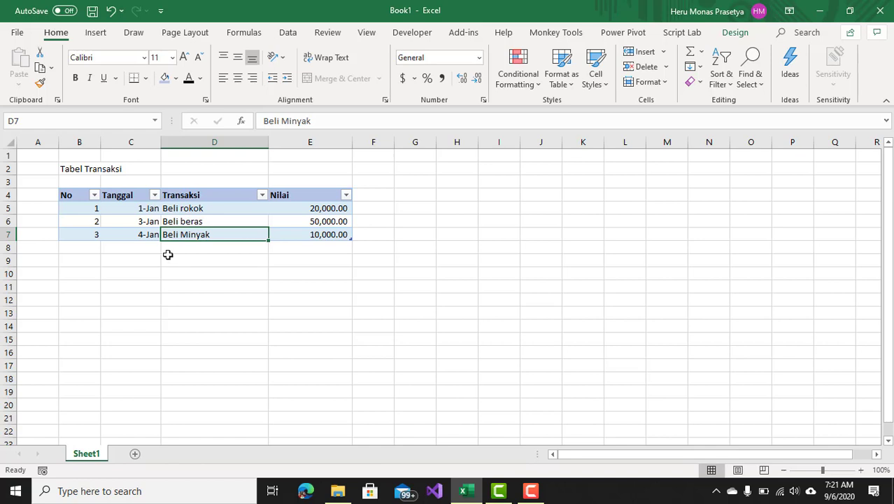
left_click(287, 33)
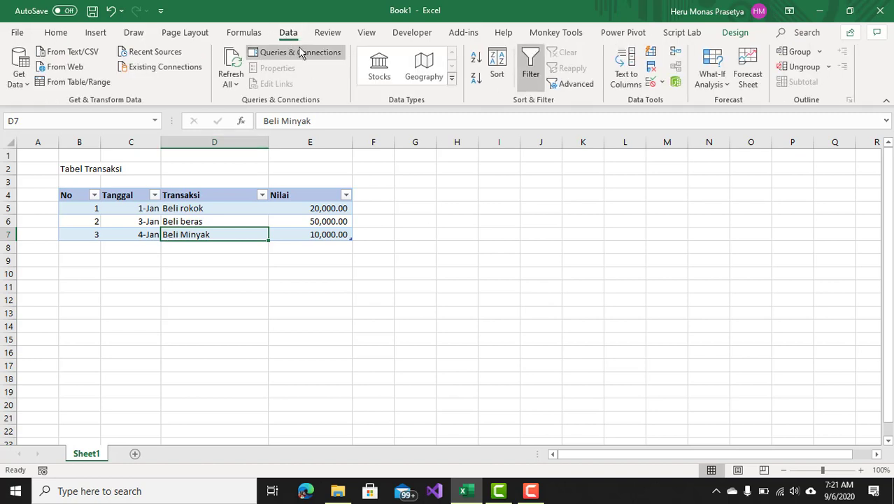
left_click(28, 86)
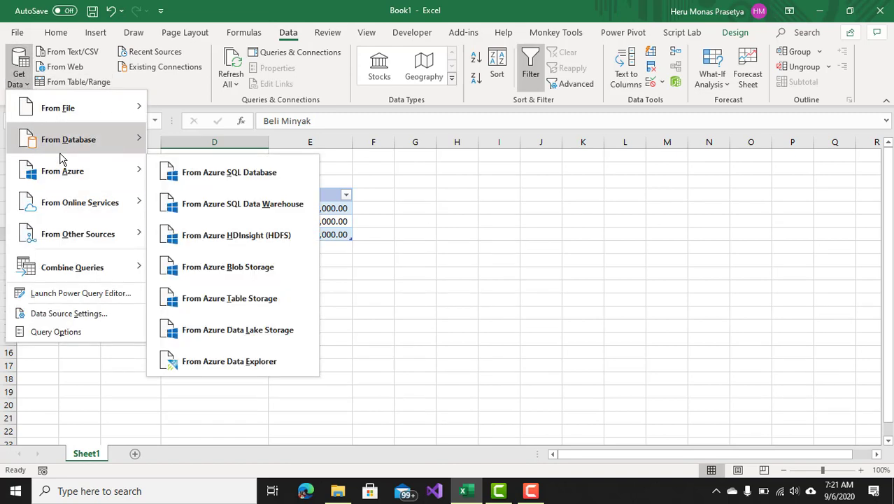
mouse_move(67, 233)
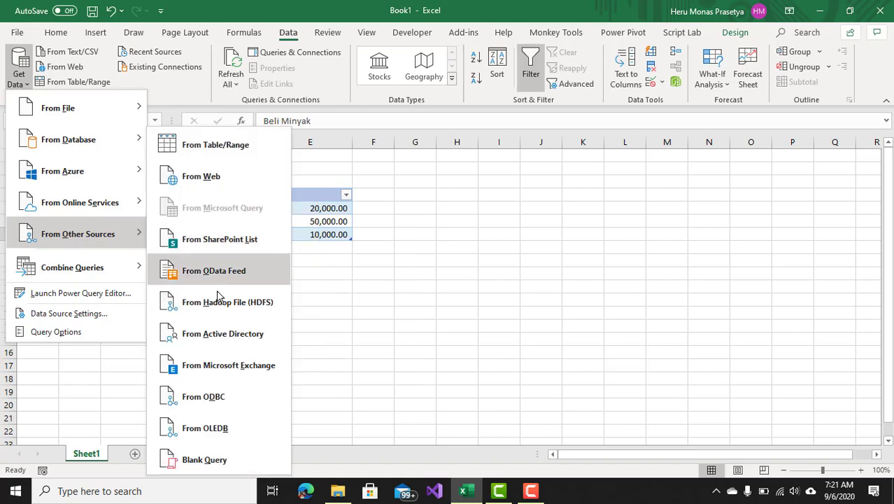
left_click(203, 459)
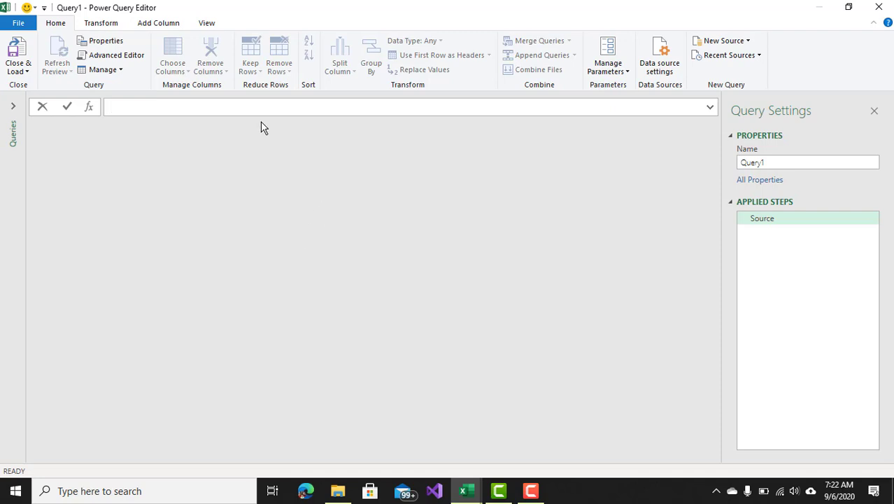
left_click(879, 7)
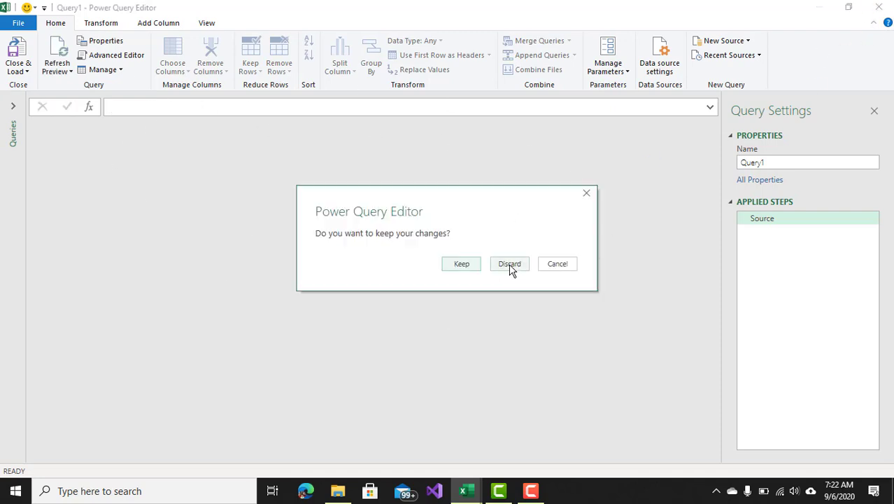
left_click(510, 264)
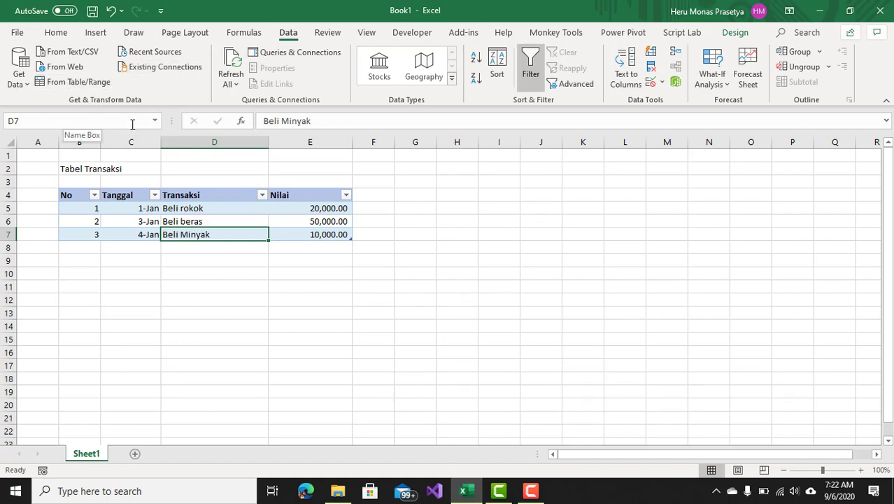
Start a new blank query and enter the list formula = {1 .. 2}.
left_click(26, 82)
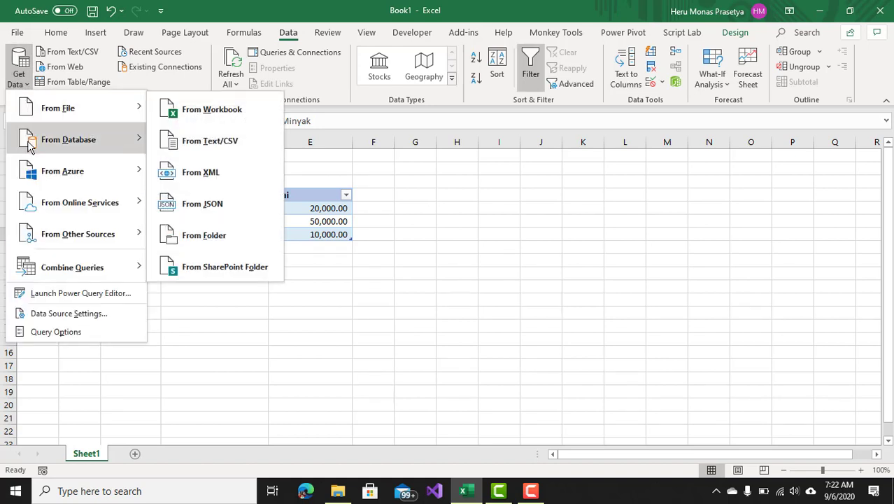
mouse_move(56, 234)
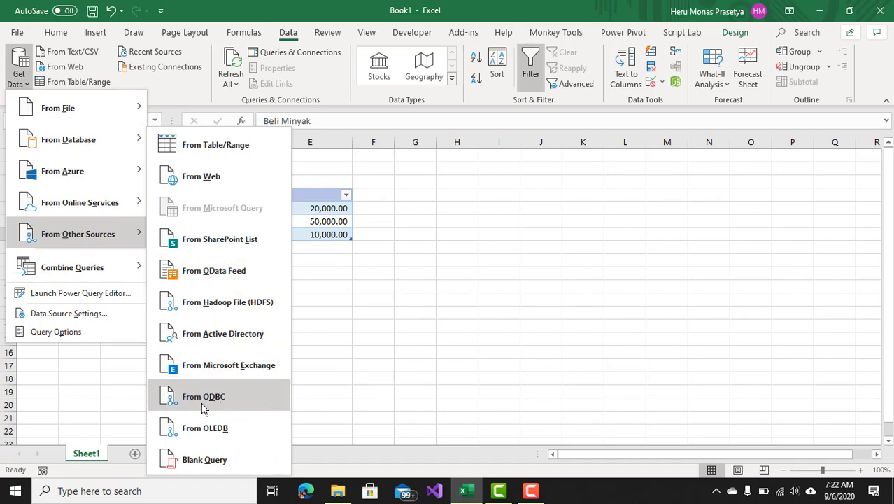
left_click(196, 461)
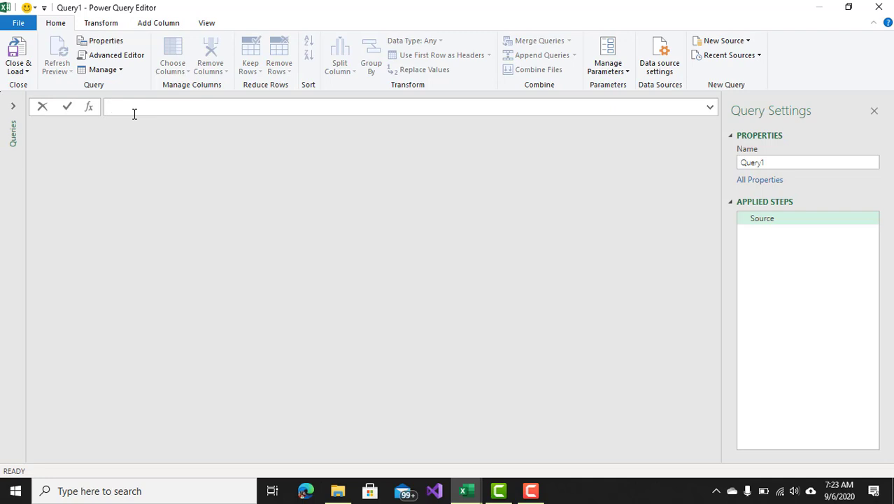
type("=(")
type("1..")
type(".. 2")
key("Return")
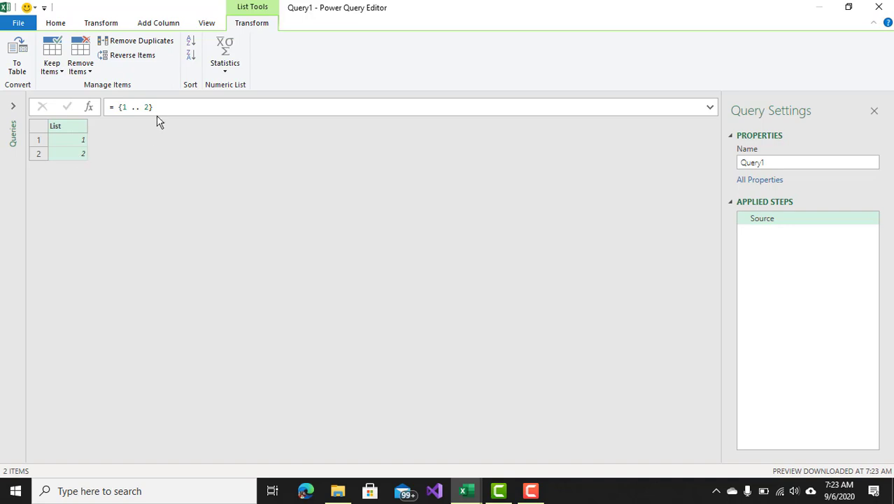
Change the list formula to = {1 .. 10}.
left_click_drag(145, 107, 153, 109)
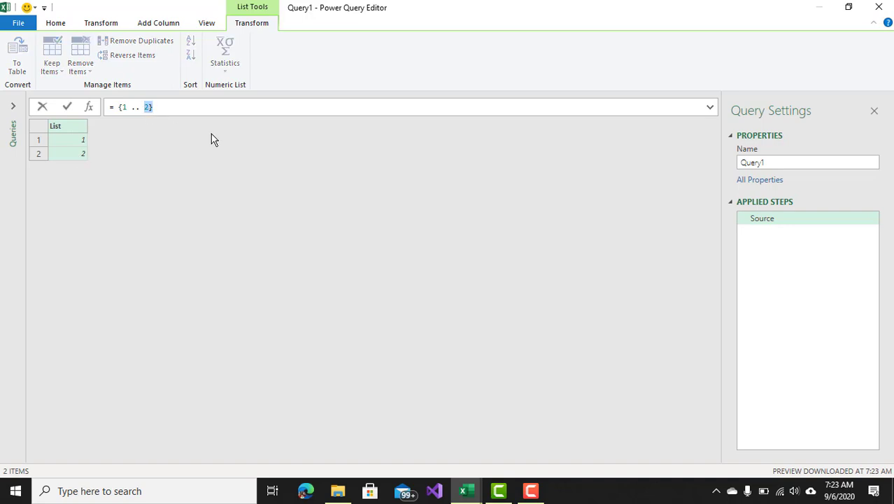
key("BackSpace")
type("}")
type("10")
key("Return")
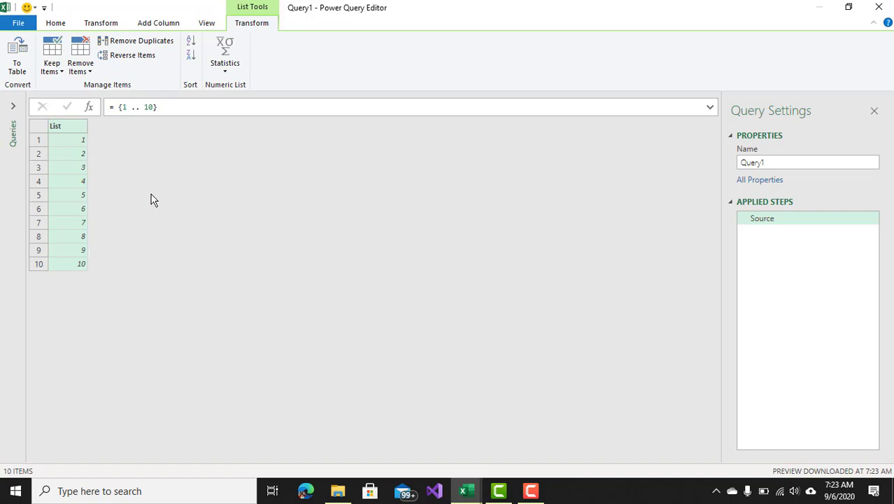
Close the Power Query Editor and discard the blank list query.
double_click(190, 9)
left_click_drag(276, 53, 564, 74)
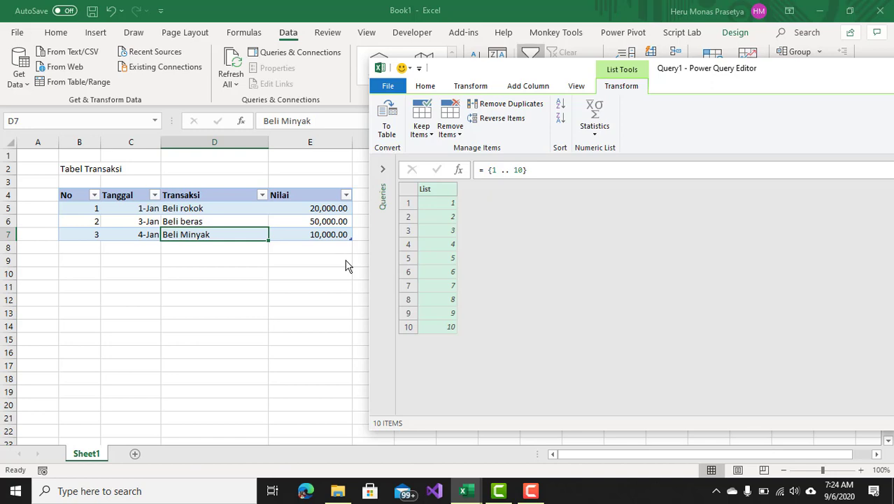
left_click_drag(756, 68, 507, 38)
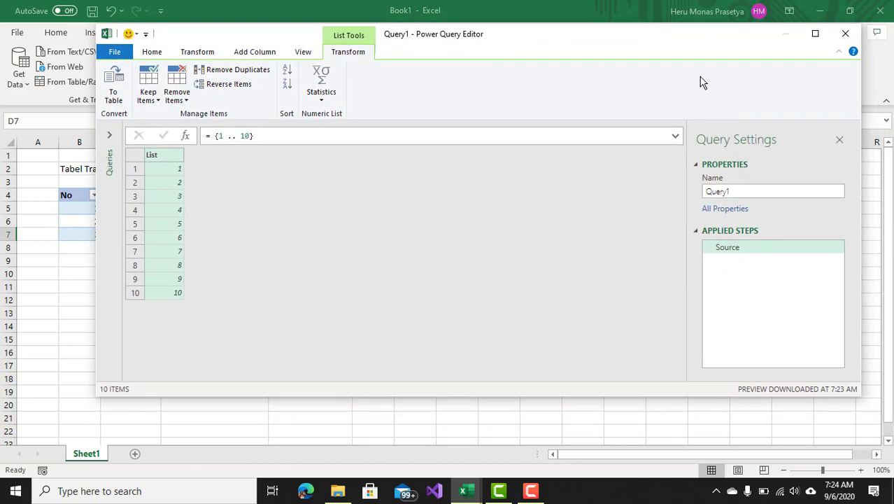
left_click(845, 33)
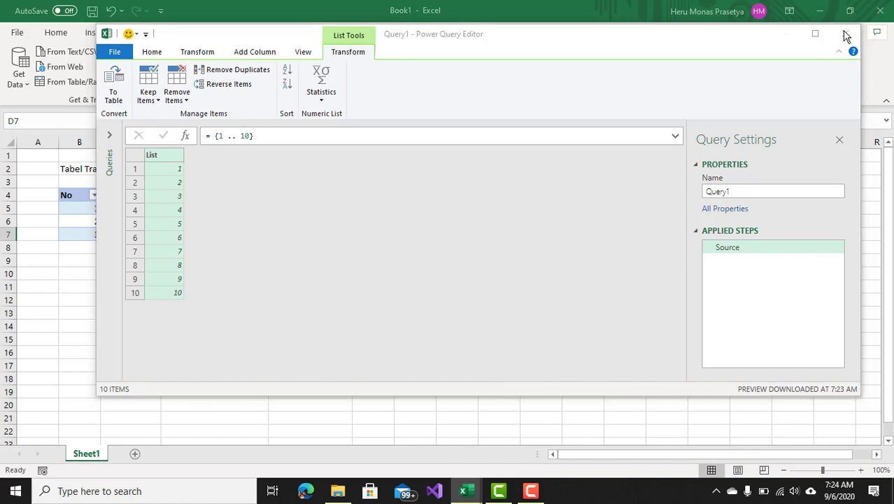
left_click(518, 269)
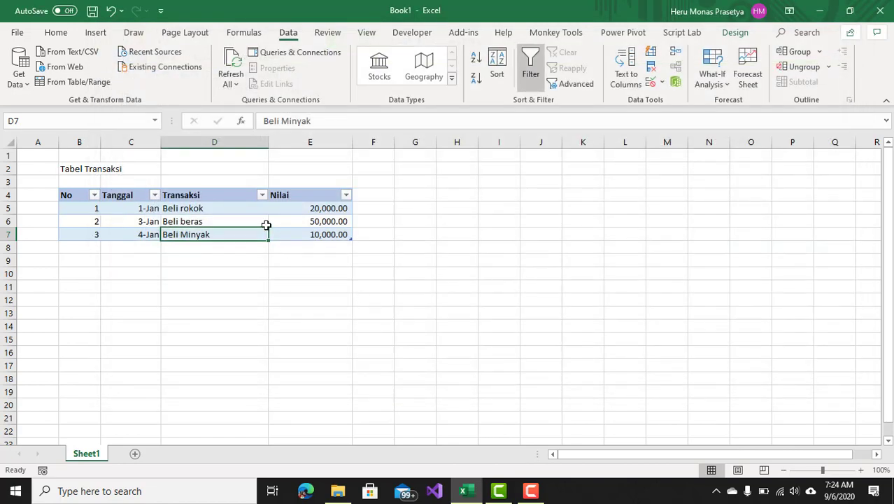
Load the TblTransaksi table into the Power Query Editor and add a new custom step.
left_click(248, 220)
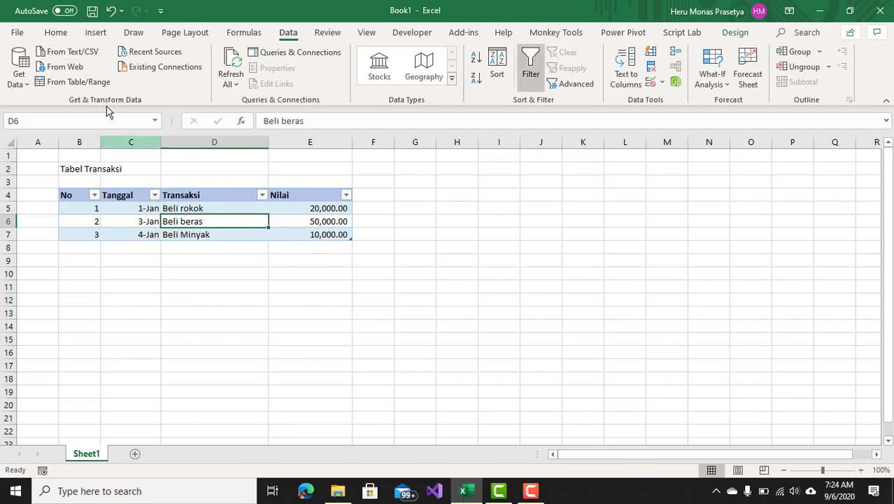
left_click(74, 84)
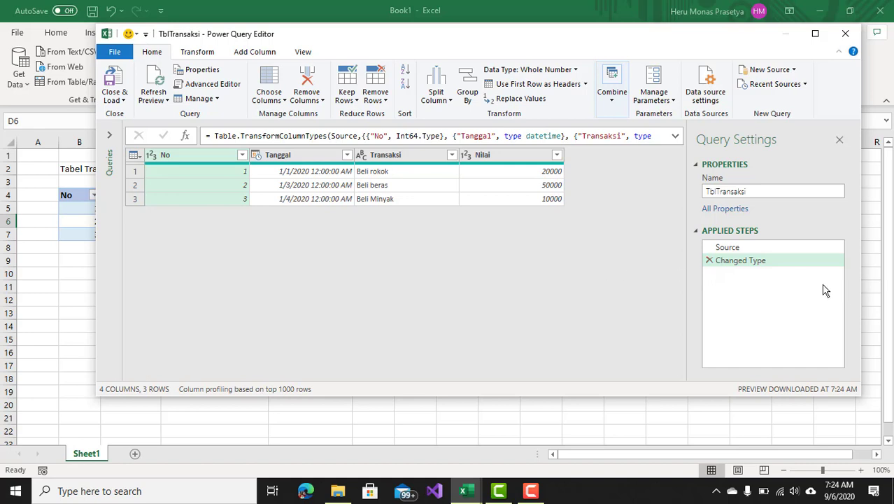
left_click(185, 136)
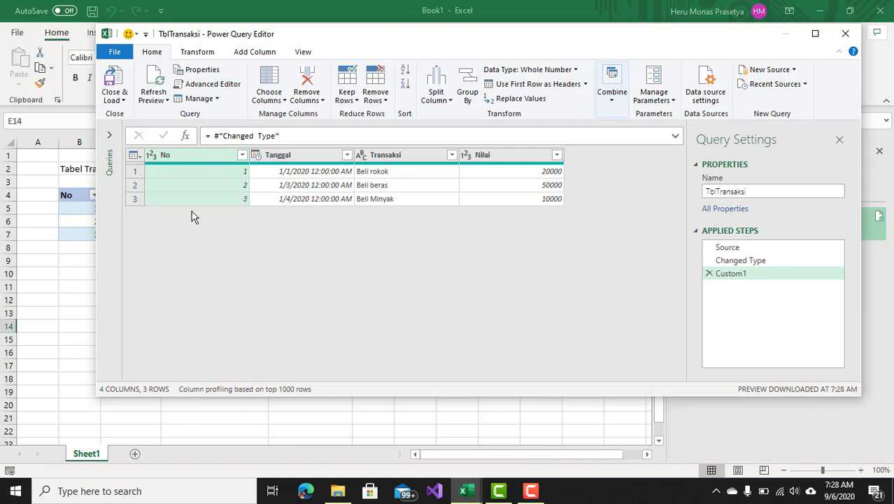
Remove all columns except Tanggal.
left_click(293, 157)
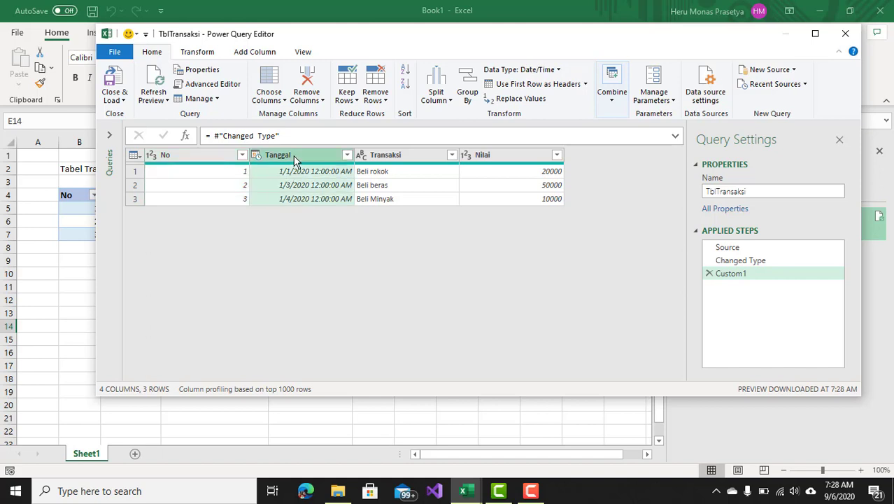
right_click(293, 156)
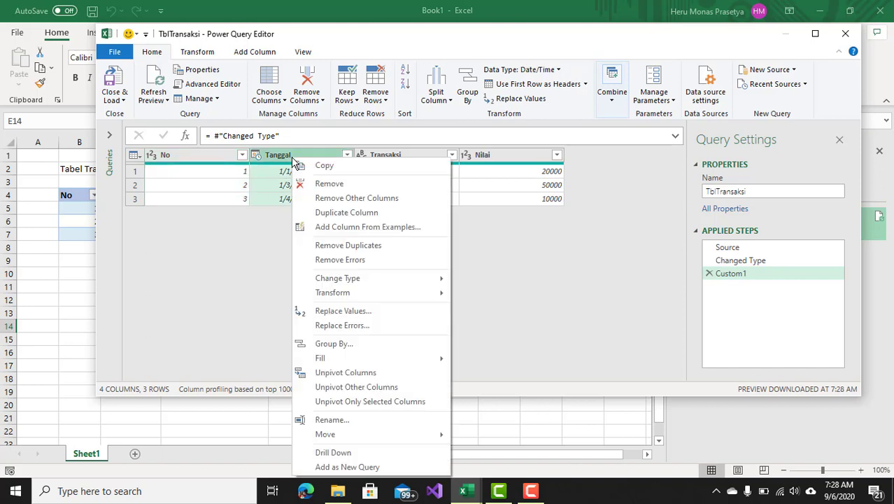
left_click(355, 200)
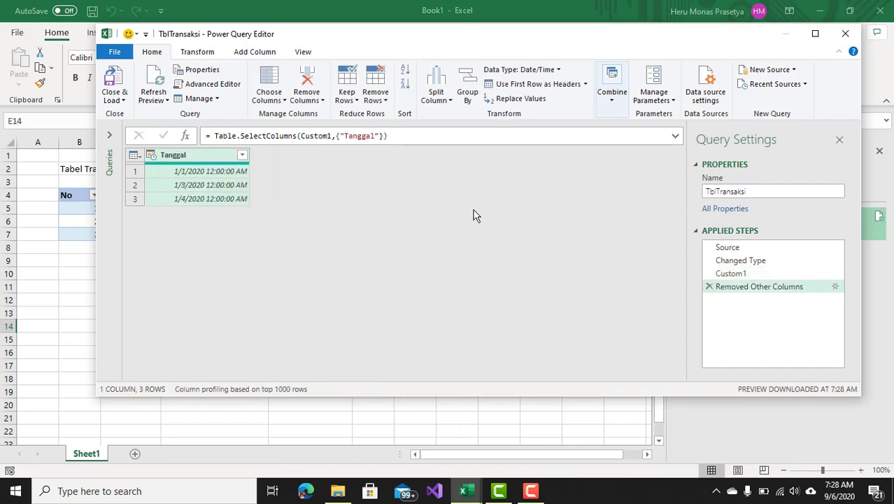
Rename the query MaxTanggalTransaksi.
left_click(705, 192)
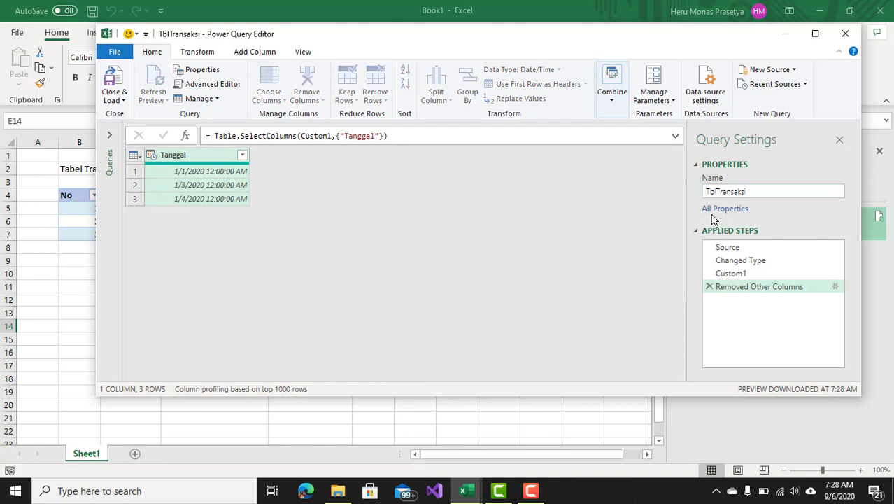
type("Max")
key("Delete")
key("Delete")
key("Delete")
type("Tan")
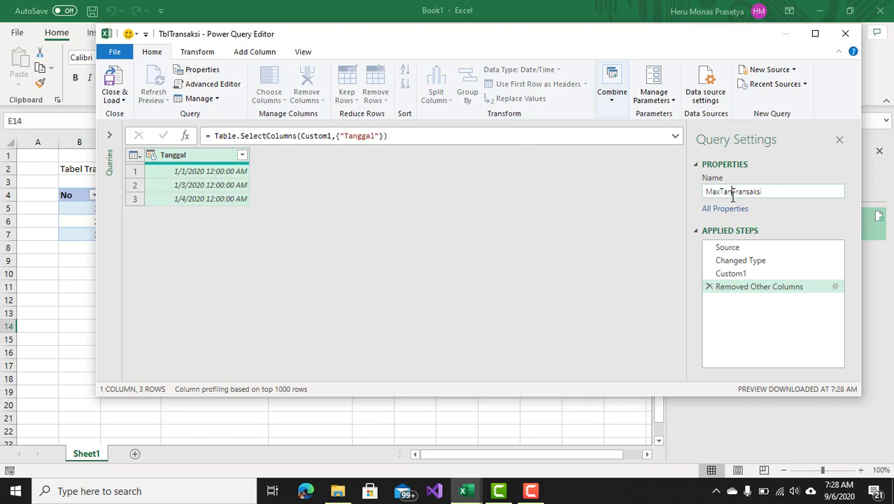
type("ggal")
key("Return")
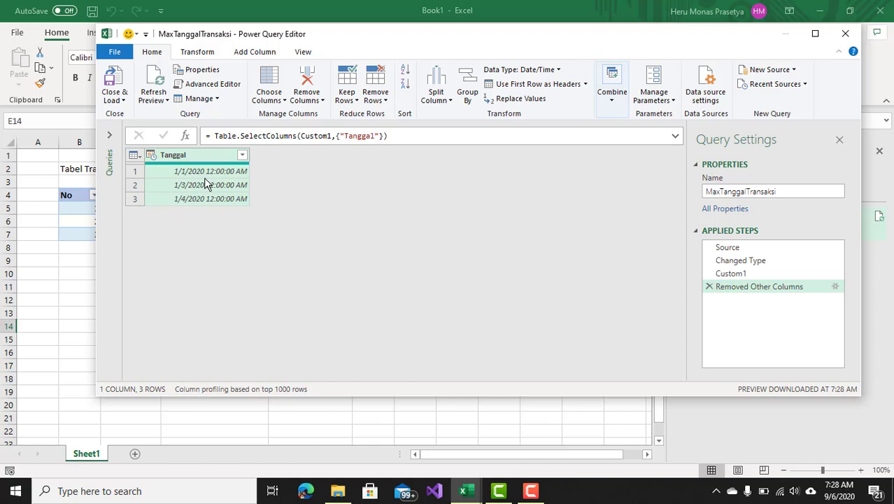
Add another custom step and try applying Table.Max to the #"Removed Other Columns" step.
left_click(186, 136)
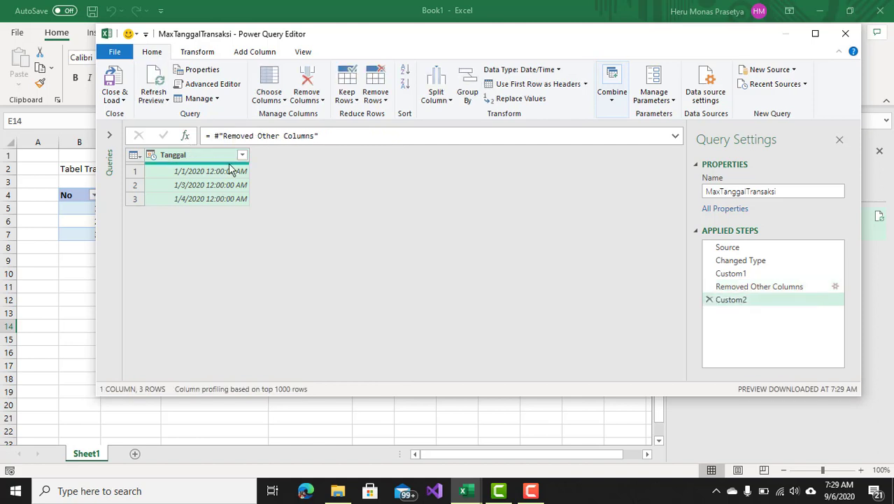
left_click(215, 137)
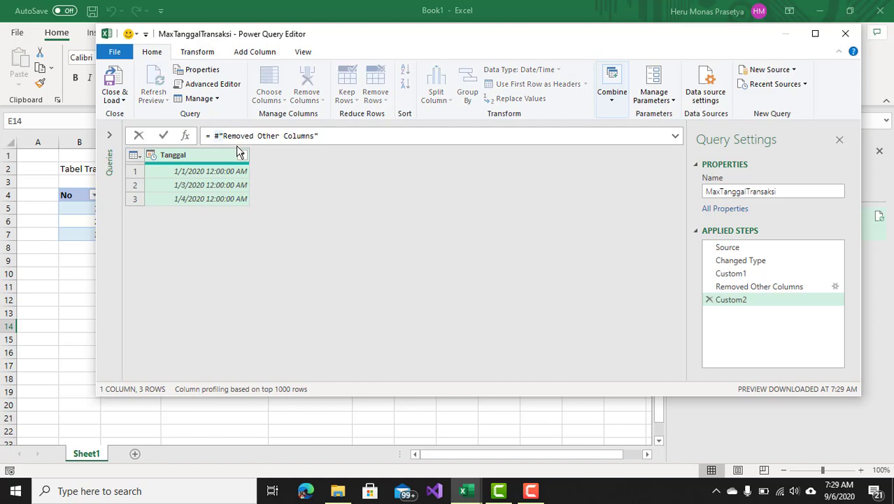
type("Tabl")
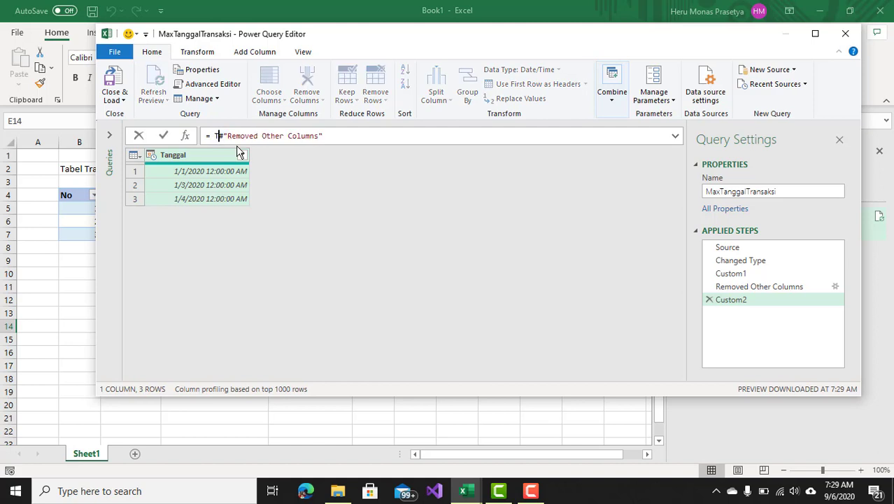
type("e.m")
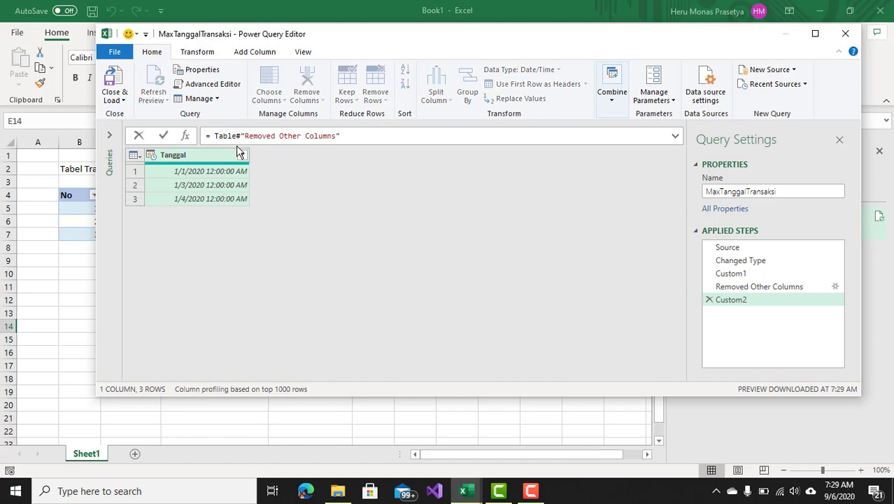
type("ax")
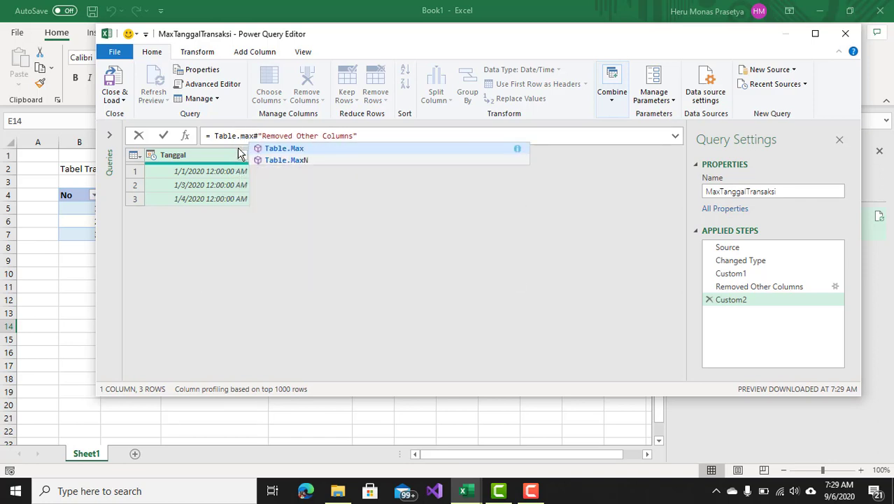
left_click(278, 152)
key("Return")
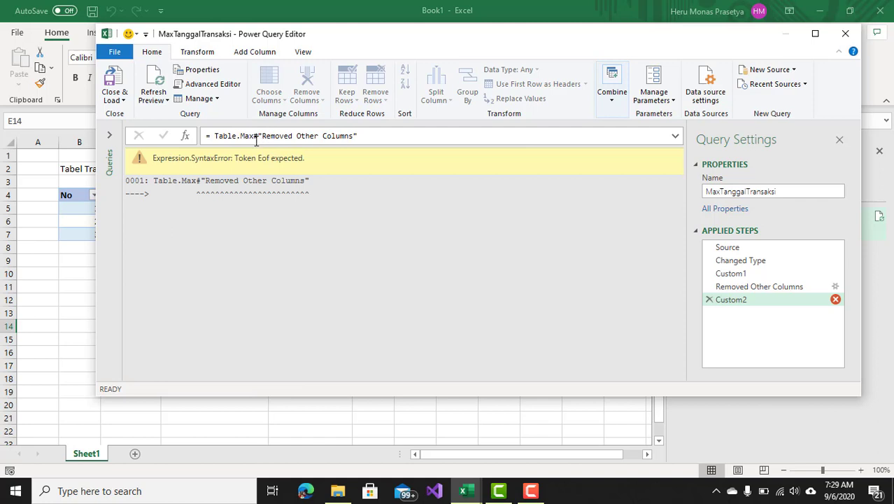
Edit the step formula to = Table.Max(#"Removed Other Columns").
left_click(254, 138)
type("(")
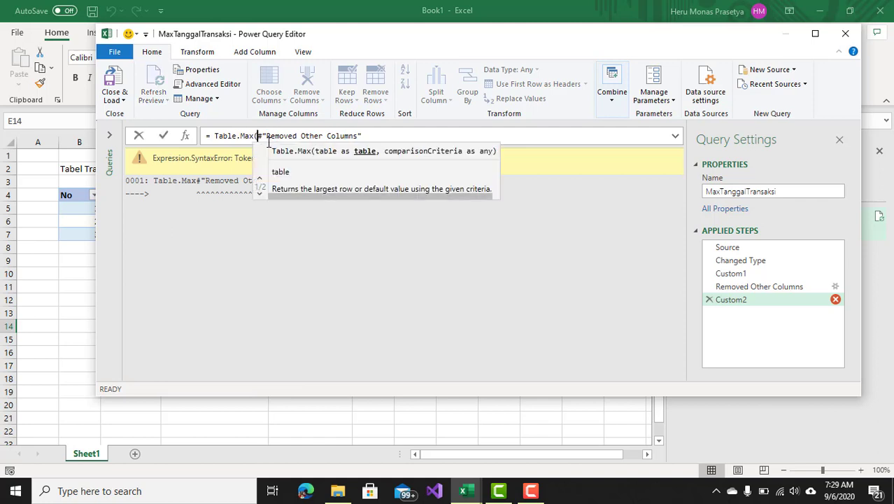
left_click(370, 134)
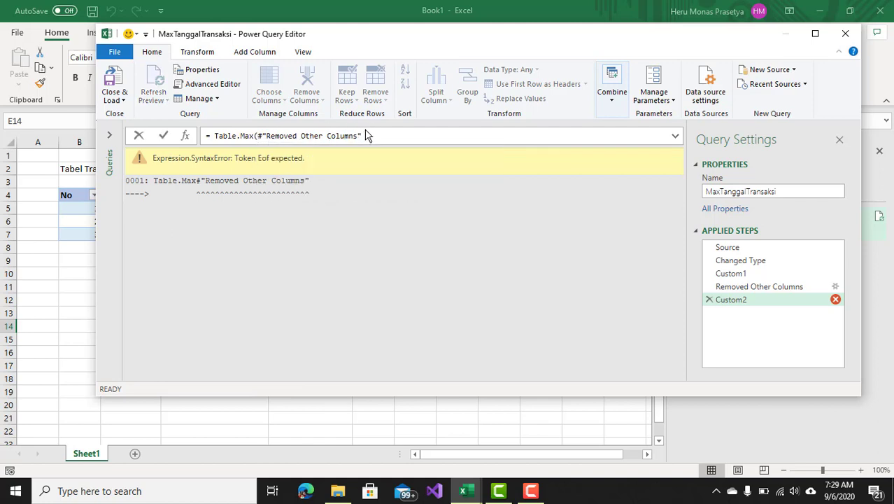
type(")")
key("Return")
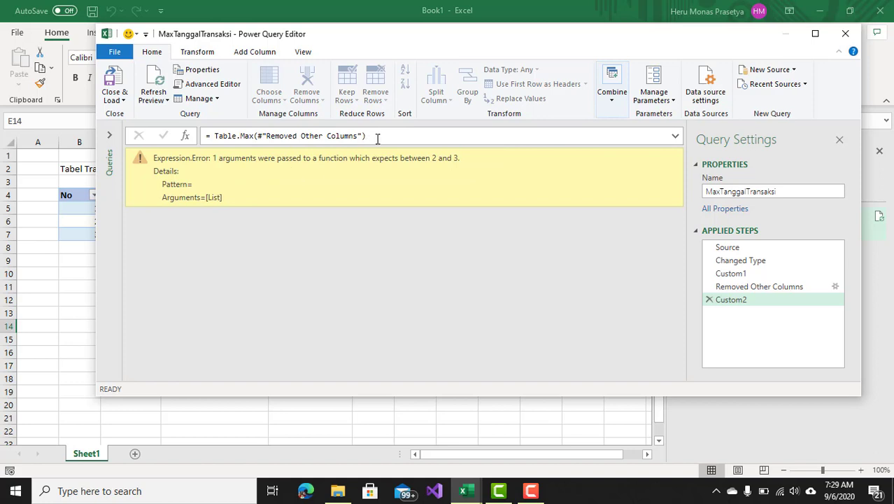
Delete the Custom2 step and drill down into the Tanggal column to turn it into a list.
left_click(709, 300)
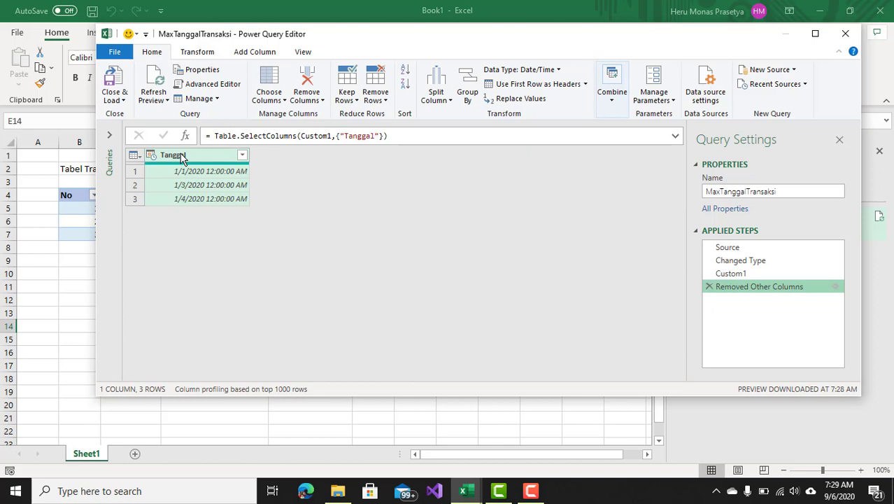
right_click(182, 159)
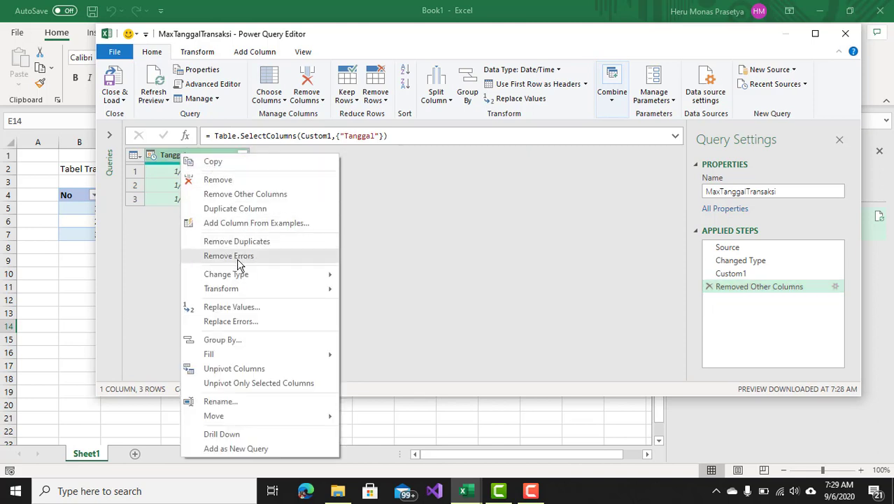
left_click(240, 436)
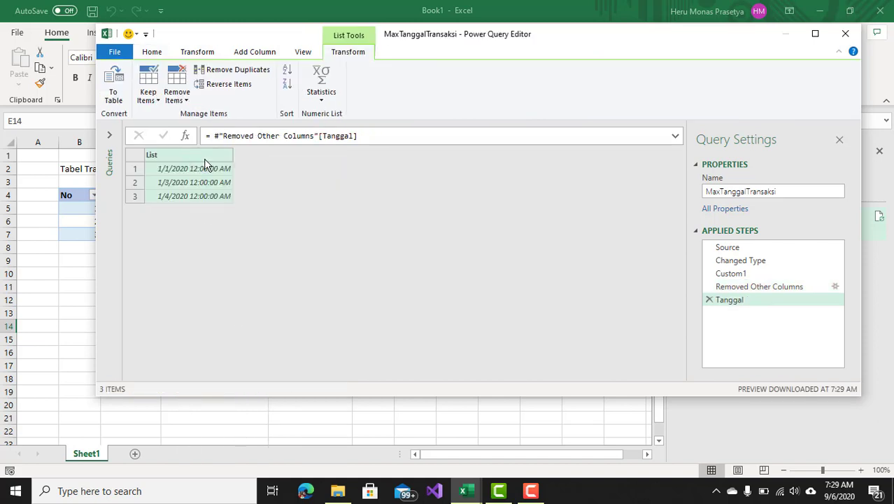
Edit the drill-down formula to = List.Max(#"Removed Other Columns"[Tanggal]).
left_click(214, 138)
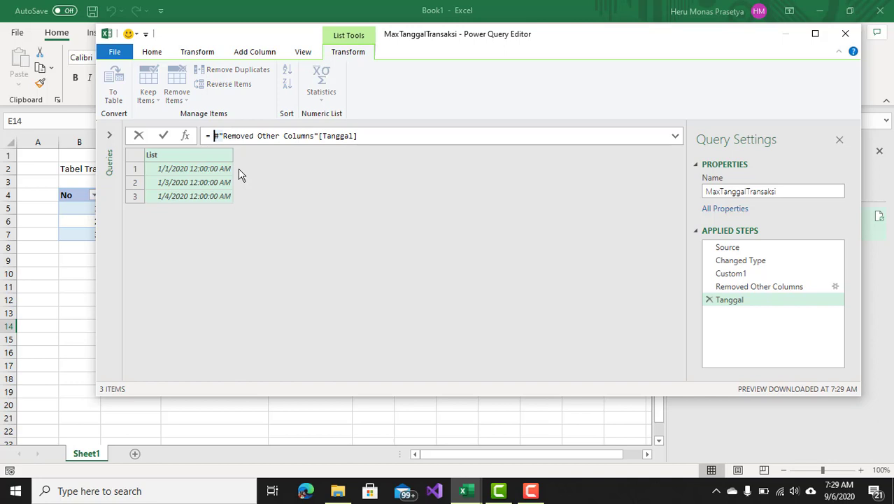
type("Li")
type("st")
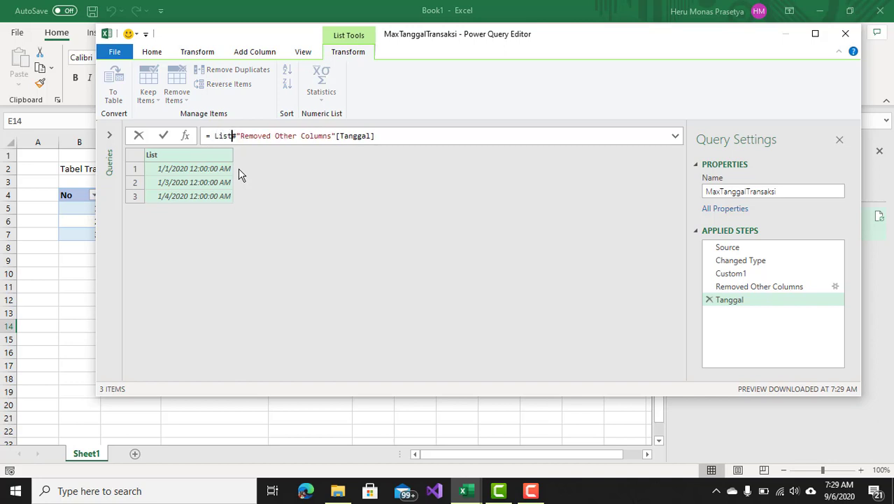
type(".max")
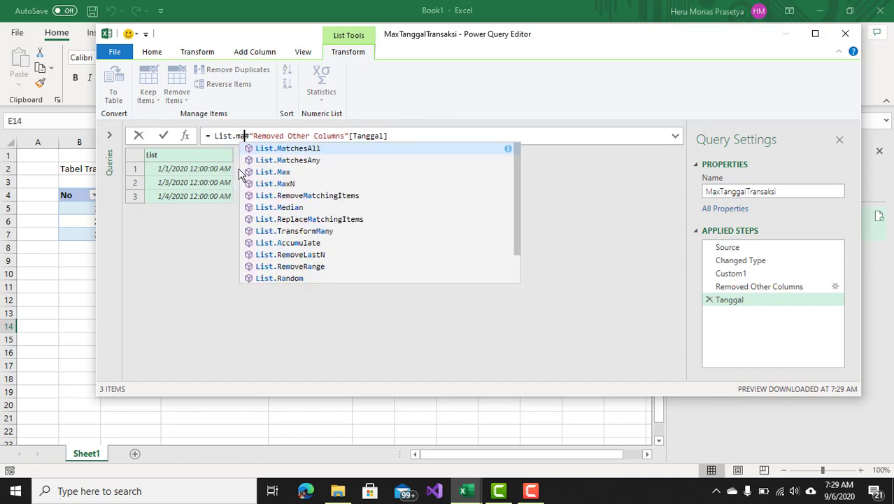
key("Tab")
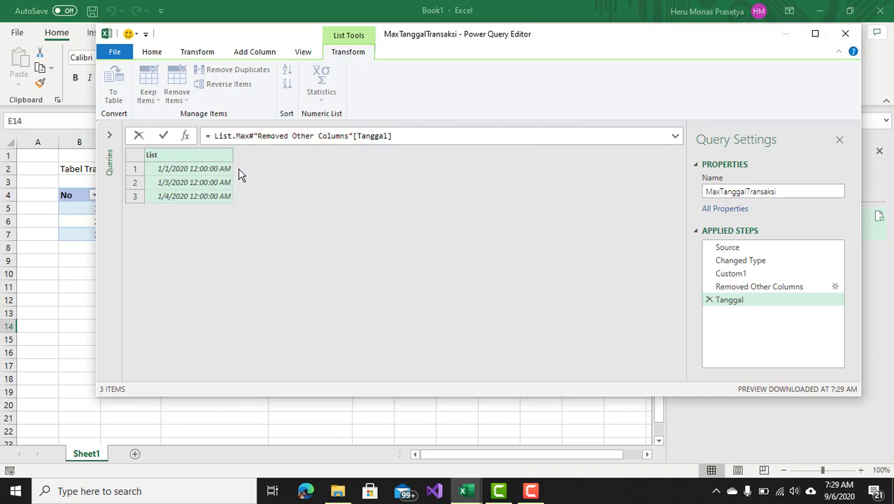
type("(")
left_click(402, 134)
type(")")
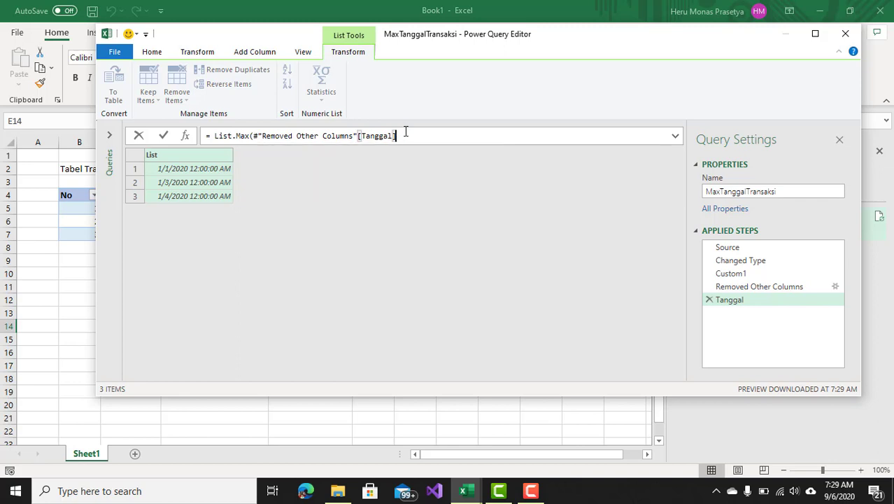
type(")")
key("Return")
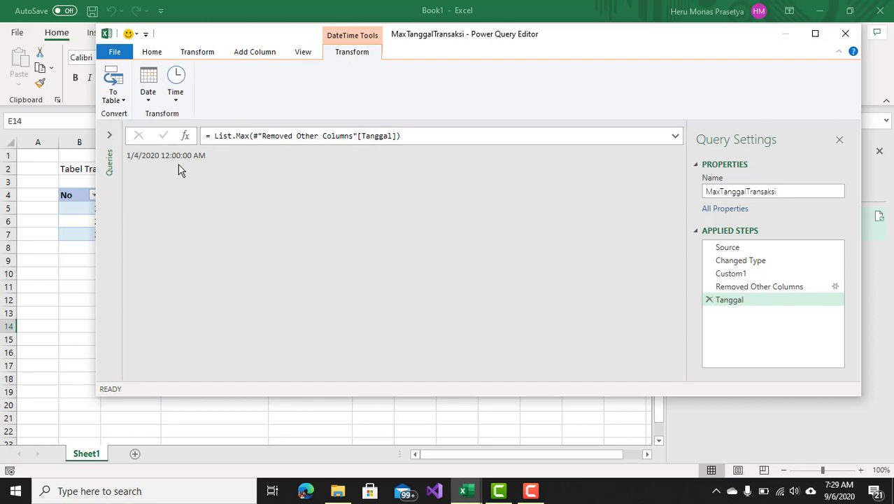
Close the Power Query Editor and load the query.
left_click(150, 56)
left_click(114, 98)
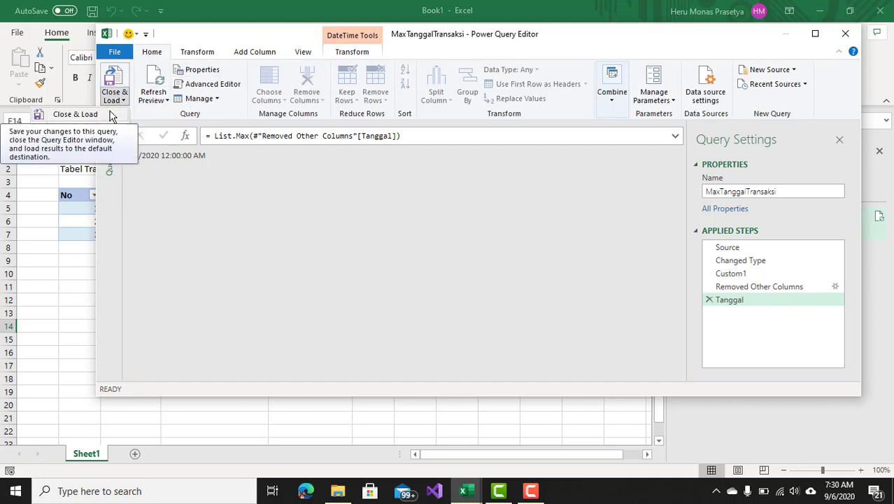
left_click(110, 114)
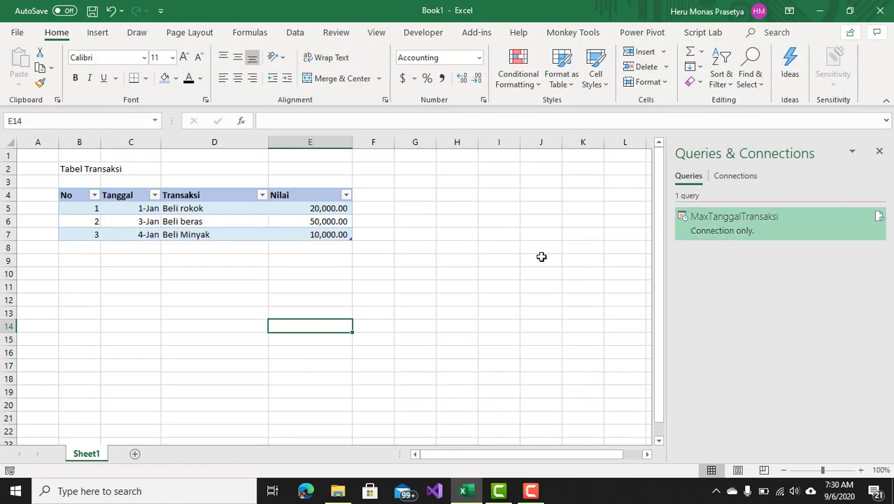
right_click(725, 230)
left_click(789, 305)
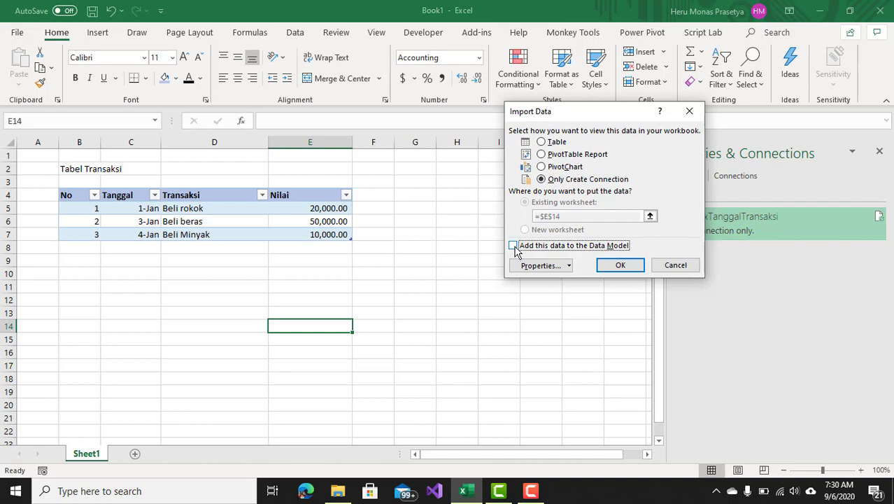
left_click(683, 266)
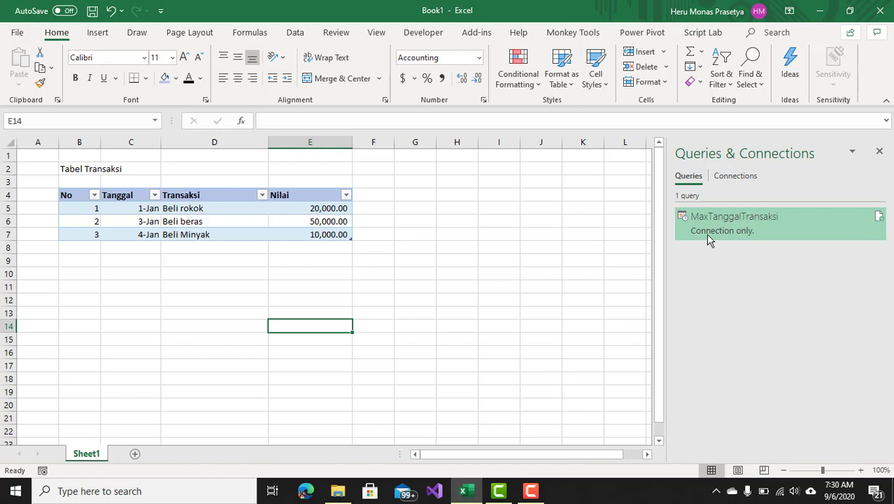
Duplicate the MaxTanggalTransaksi query.
mouse_move(721, 233)
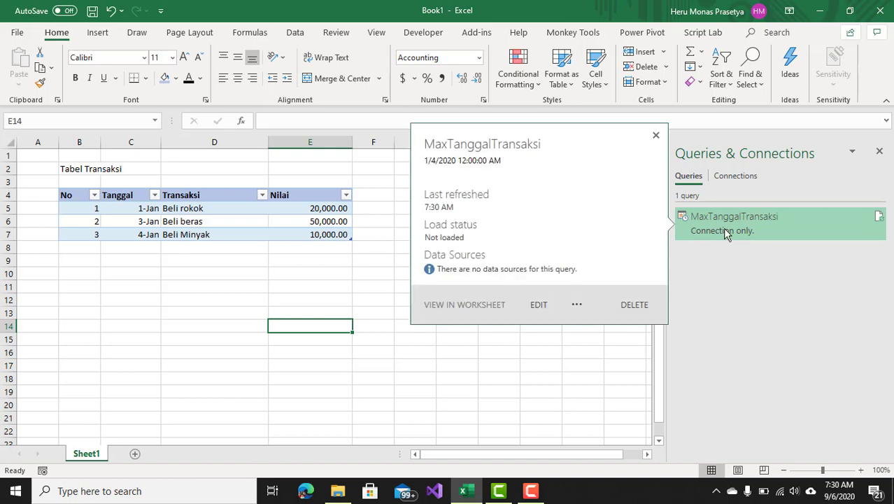
right_click(725, 233)
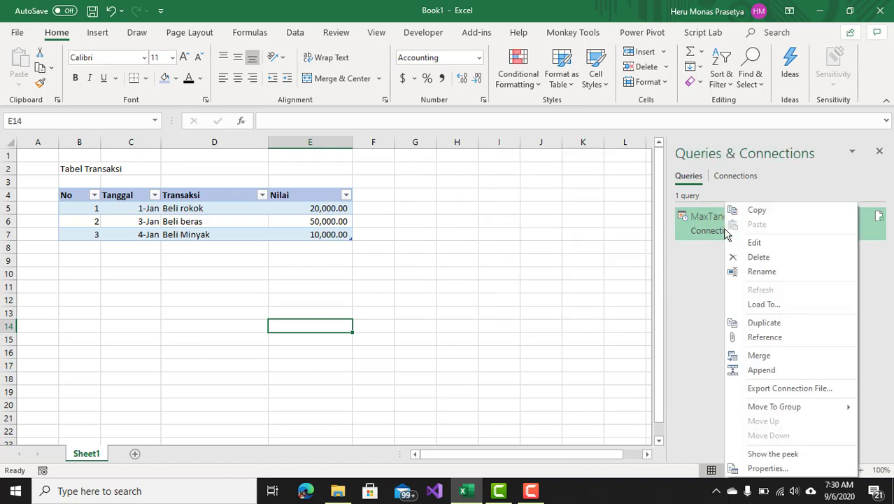
left_click(765, 323)
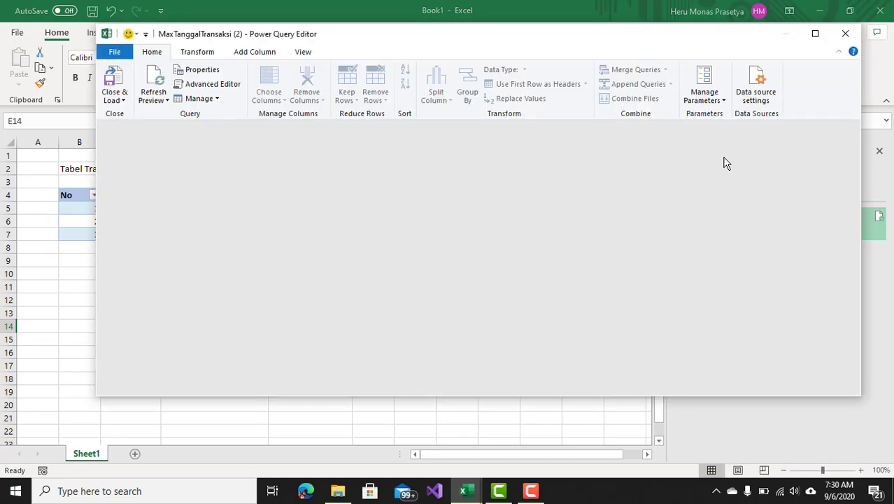
Rename the duplicated query MinTanggalTransaksi.
left_click(720, 193)
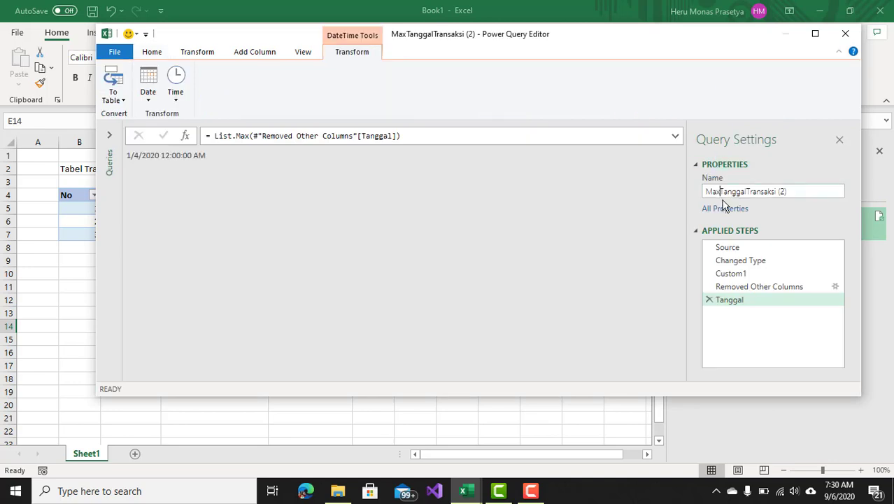
key("BackSpace")
key("BackSpace")
type("in")
left_click(804, 190)
key("BackSpace")
key("BackSpace")
key("BackSpace")
key("Return")
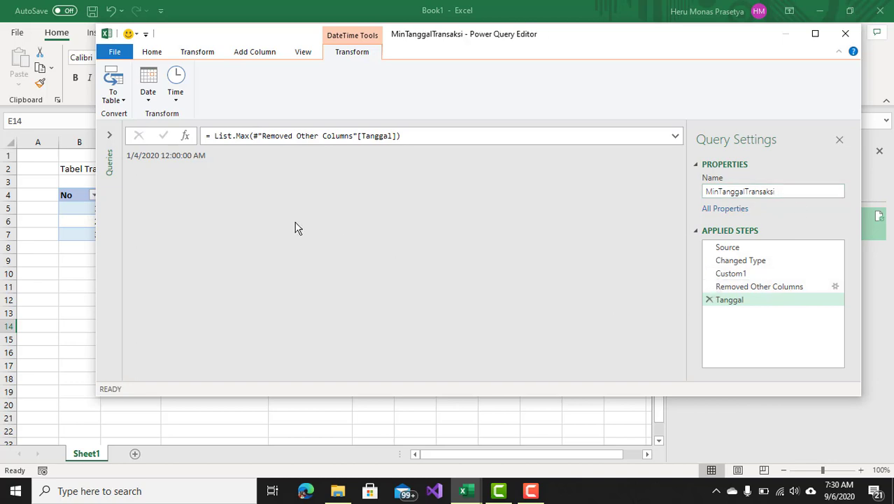
Change the Tanggal step formula to = List.Min(#"Removed Other Columns"[Tanggal]).
left_click(739, 264)
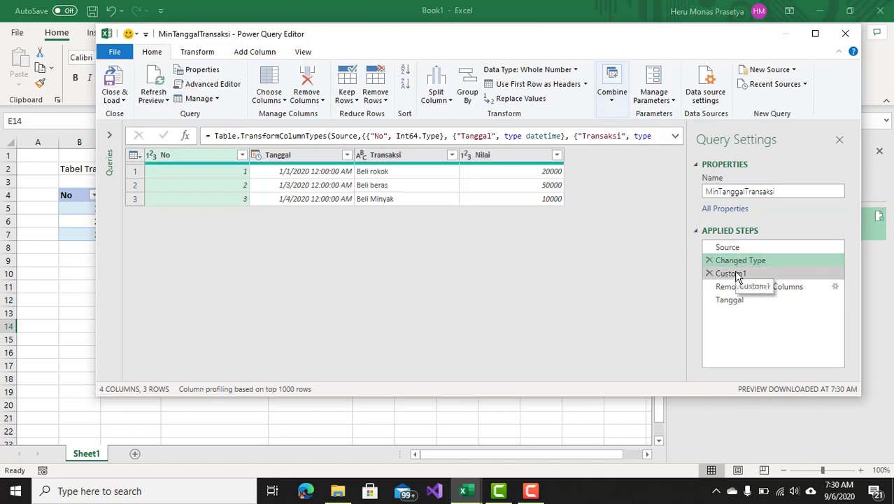
left_click(736, 274)
left_click(734, 290)
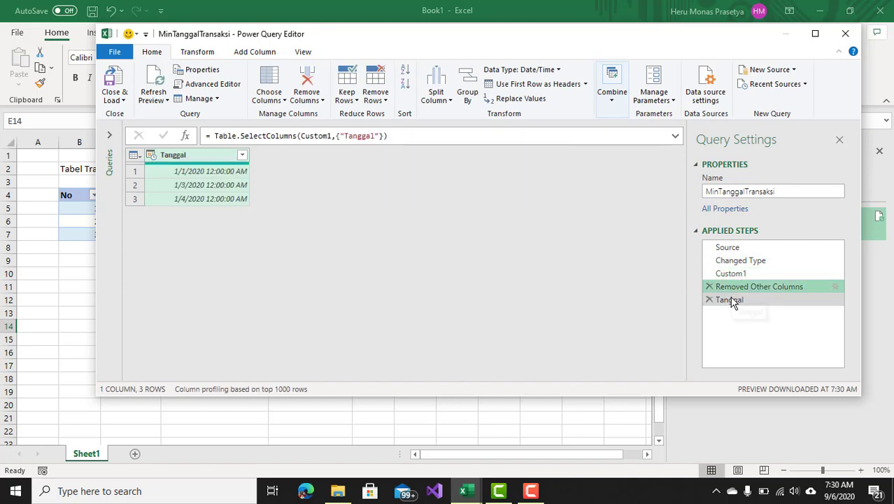
left_click(733, 300)
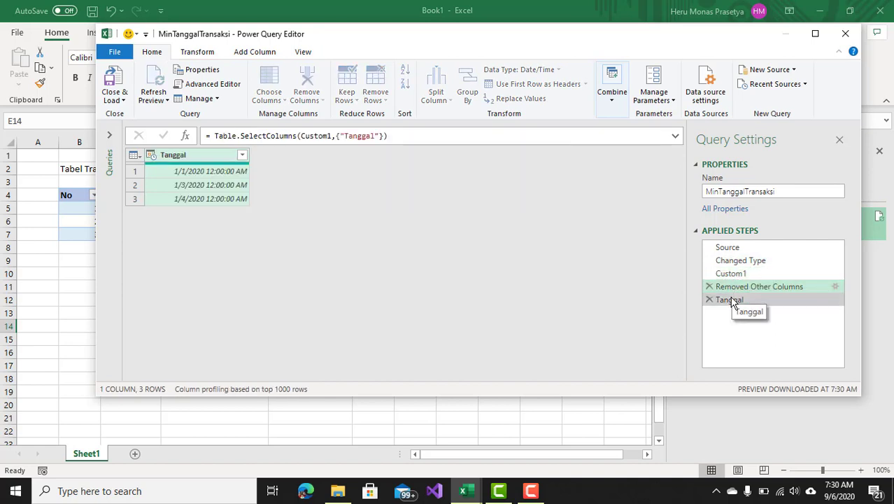
double_click(250, 136)
type("List.M")
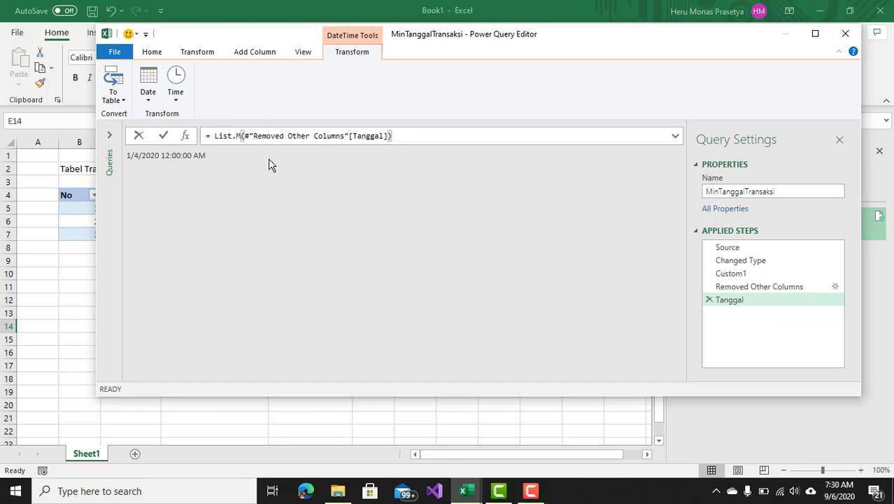
type("in")
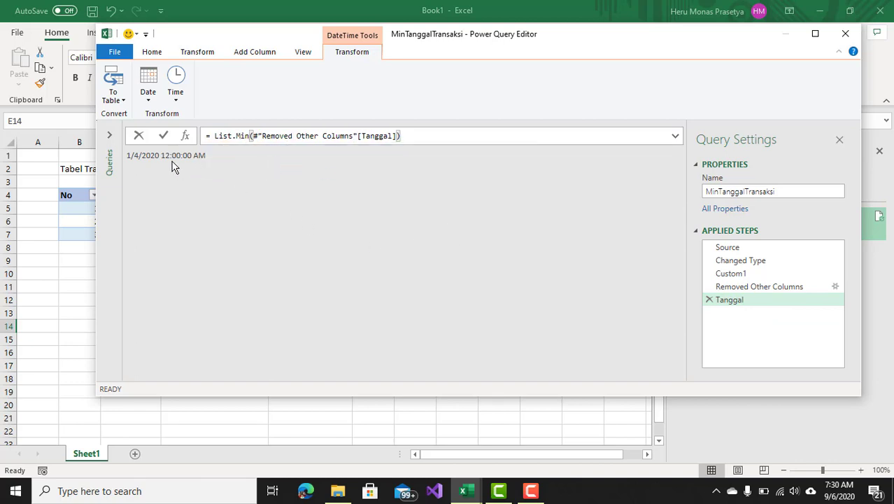
Close and load the query as a connection only.
left_click(153, 54)
left_click(123, 100)
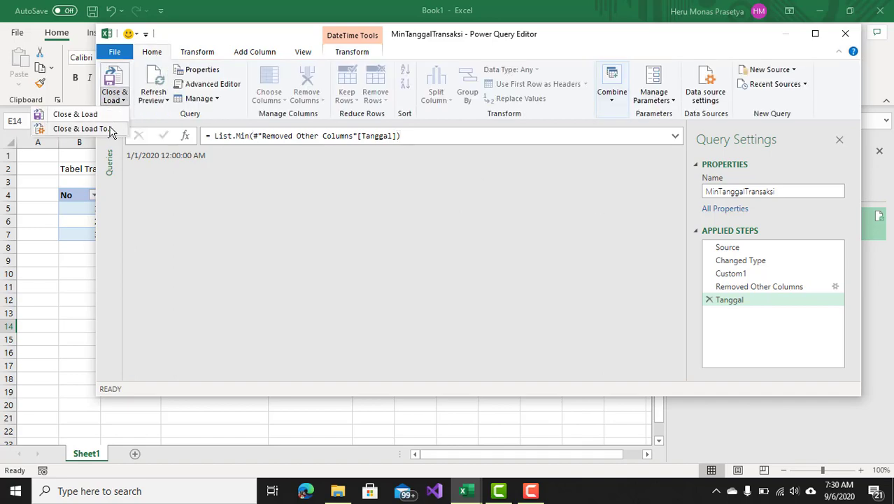
left_click(116, 128)
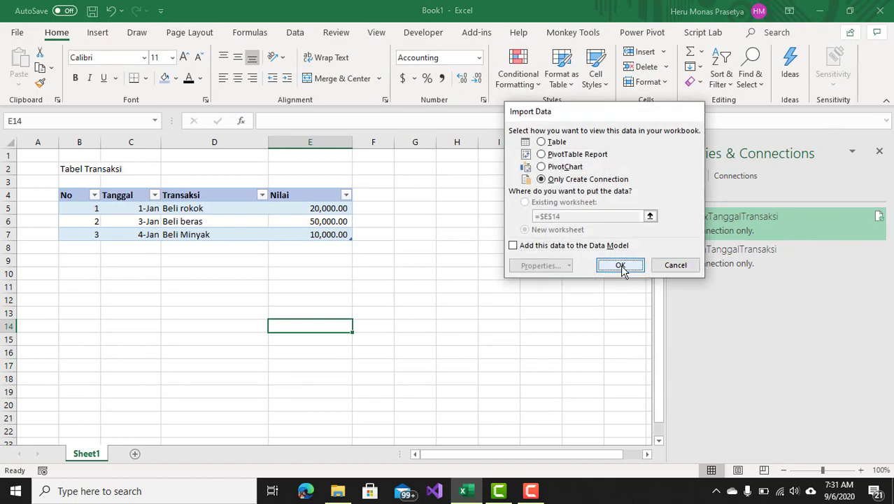
left_click(621, 265)
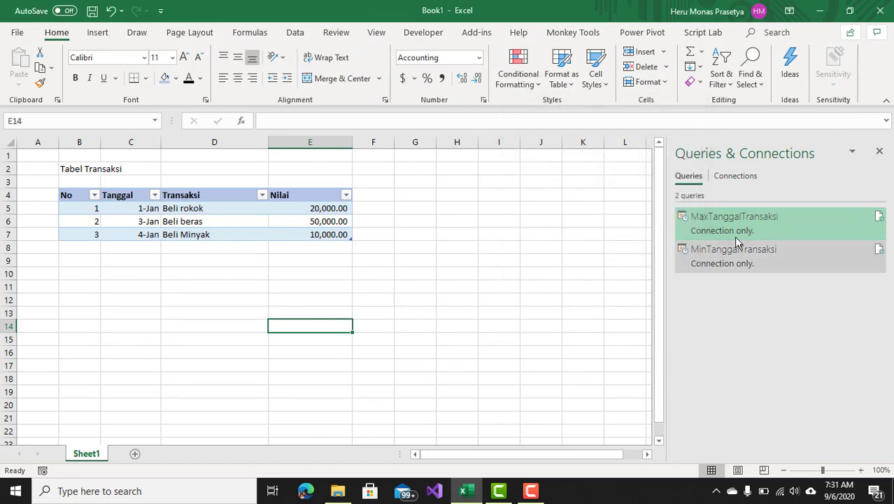
Select cell F11 and create a new blank query from other sources.
mouse_move(746, 231)
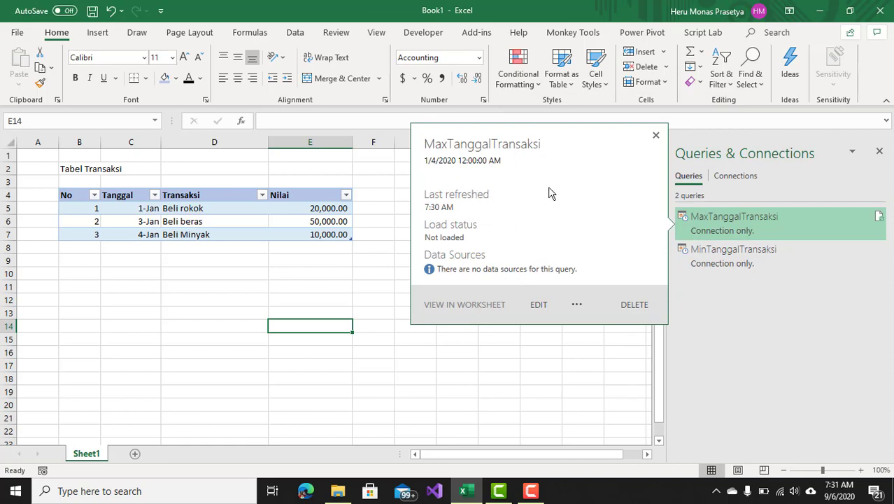
mouse_move(759, 265)
left_click(358, 286)
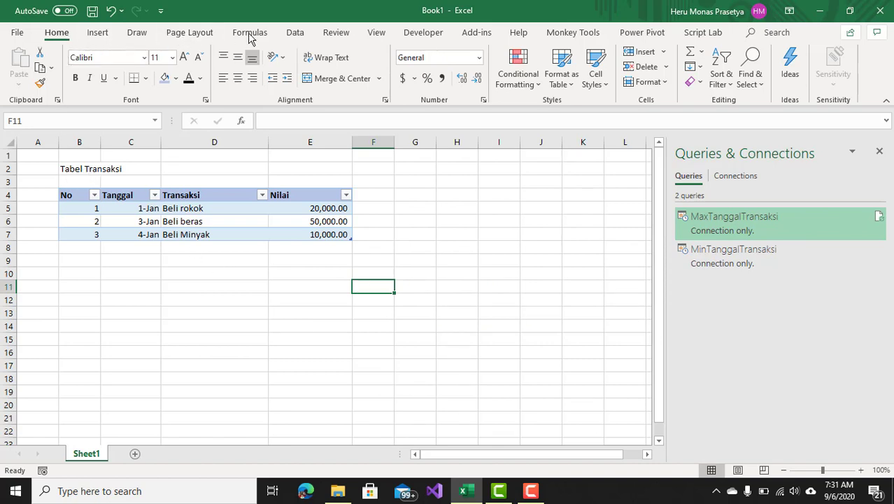
left_click(294, 34)
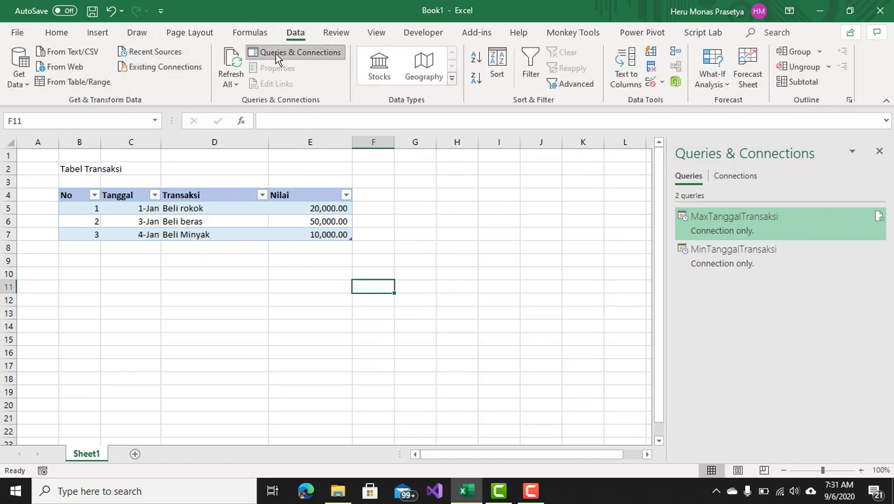
left_click(31, 84)
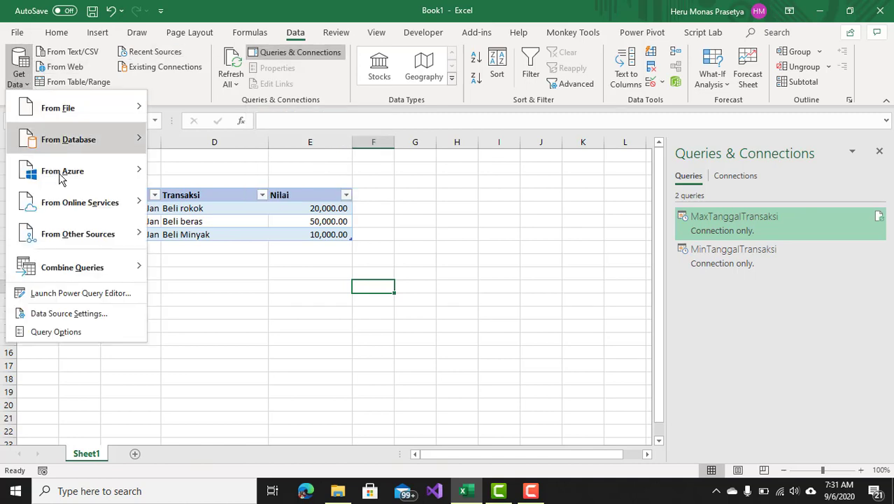
mouse_move(76, 234)
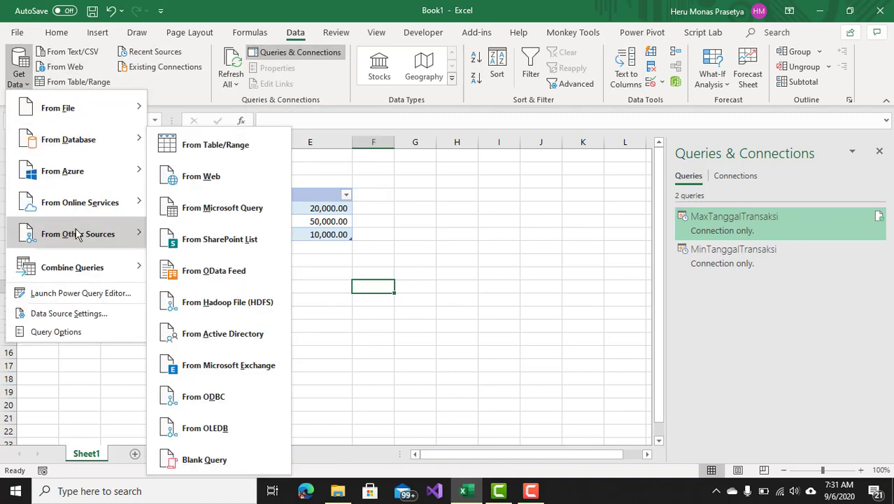
left_click(214, 459)
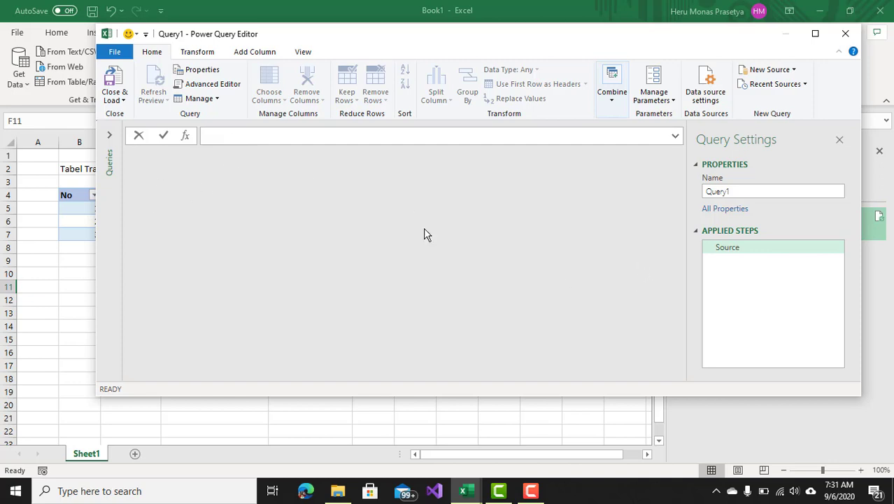
Rename the new query QDimDate and open its Advanced Editor.
double_click(746, 194)
type("QDimDate")
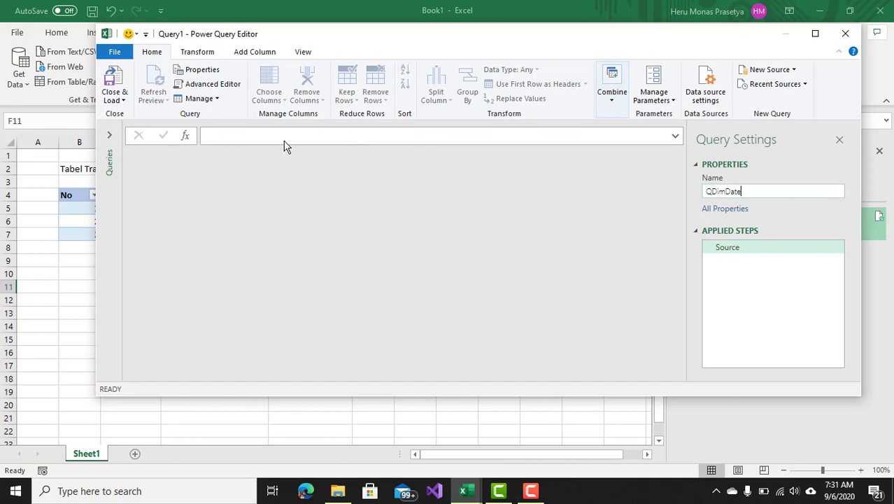
left_click(280, 137)
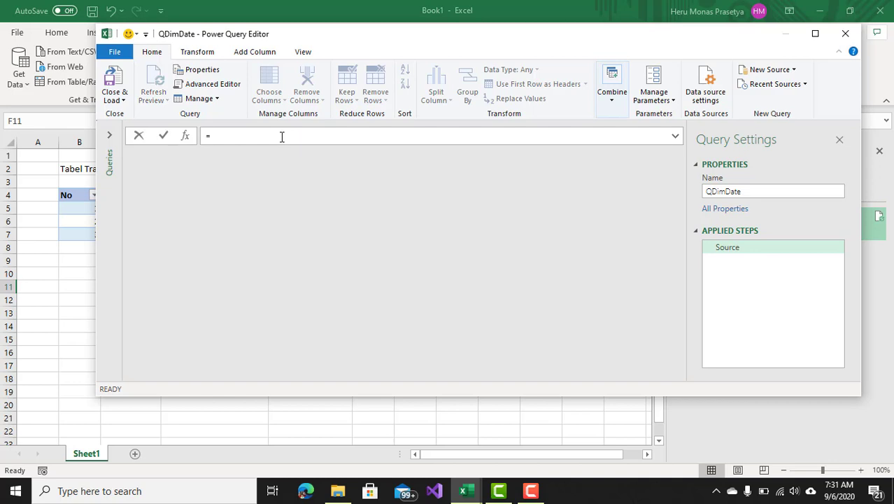
left_click(304, 52)
left_click(493, 85)
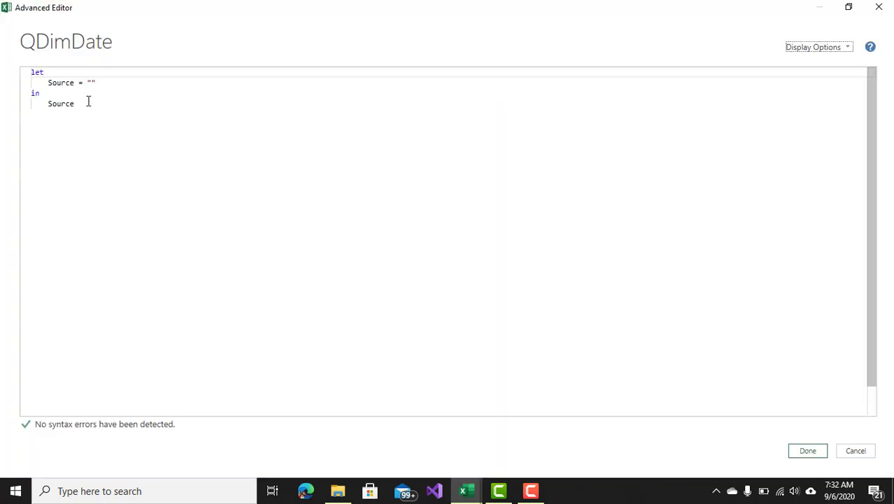
Insert a TanggalMin step at the top of the let block set to MinTanggalTransaksi.
left_click(49, 82)
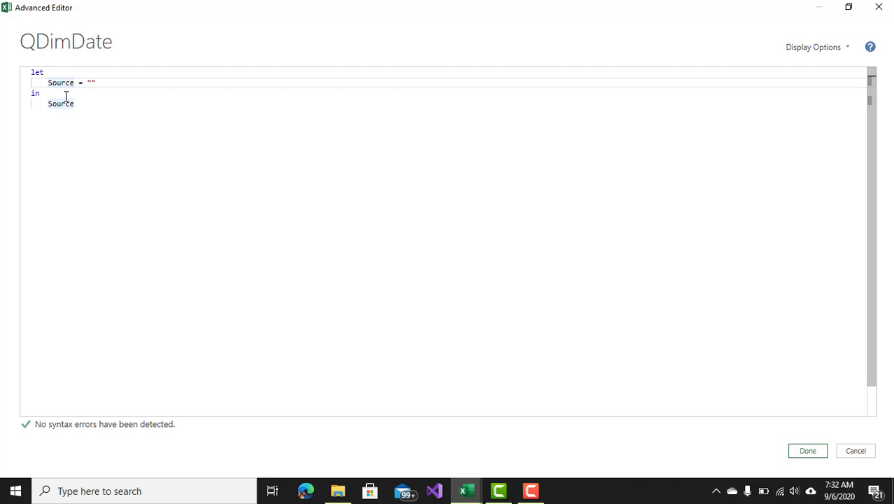
key("Return")
key("Up")
type("Tangga")
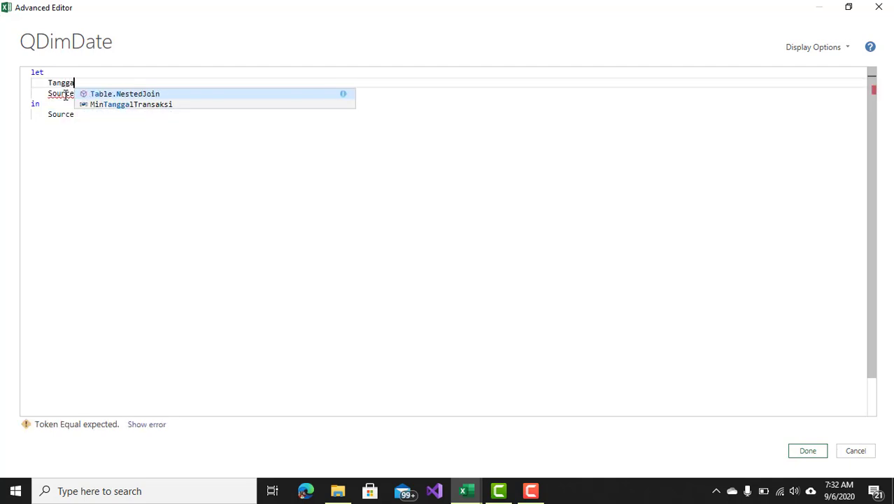
type("lMin")
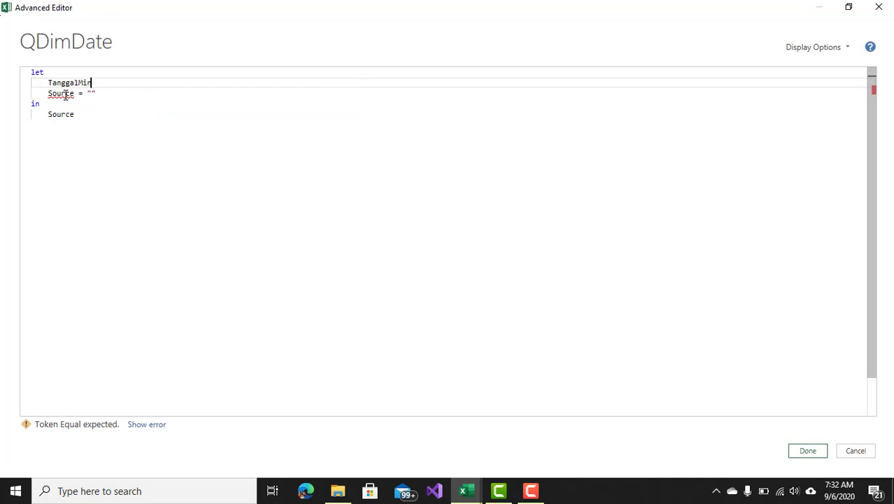
type(" = Min")
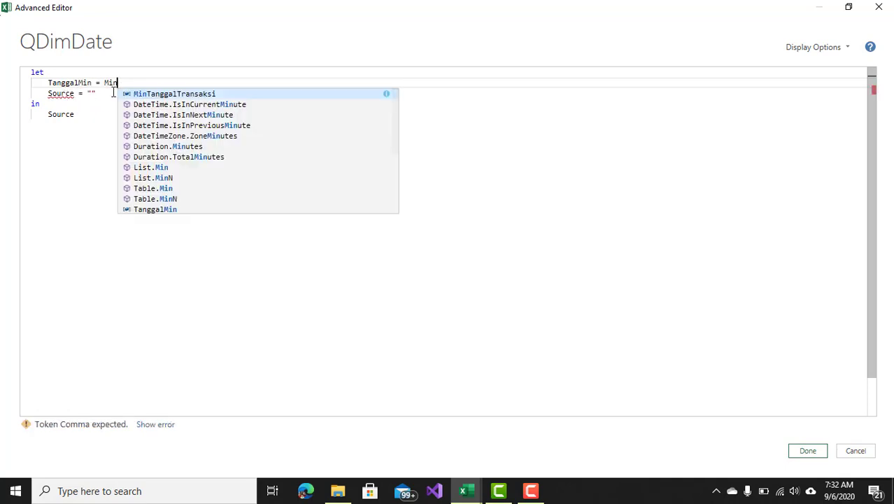
left_click(158, 94)
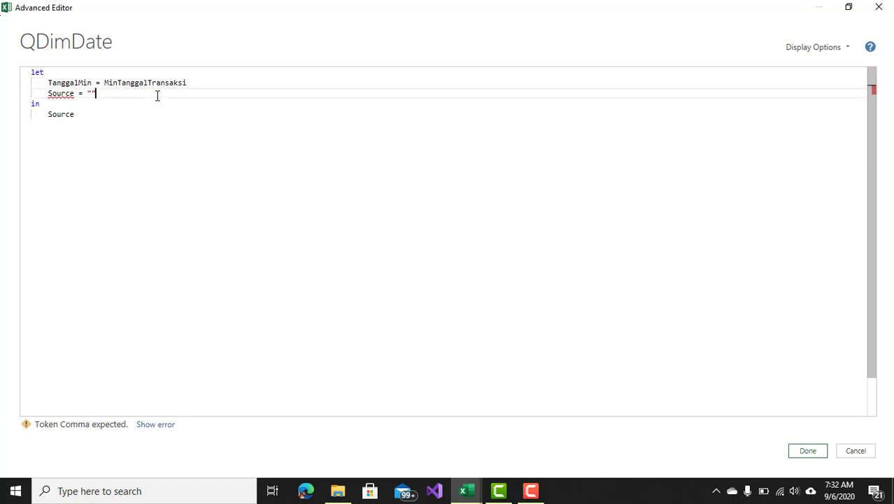
left_click(216, 84)
Add a TanggalMax step below it set to MaxTanggalTransaksi.
key("Return")
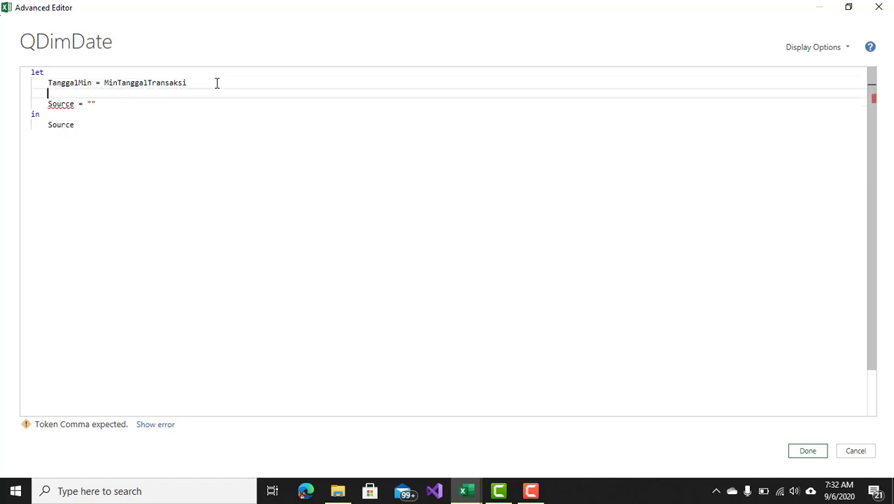
type("Tangga")
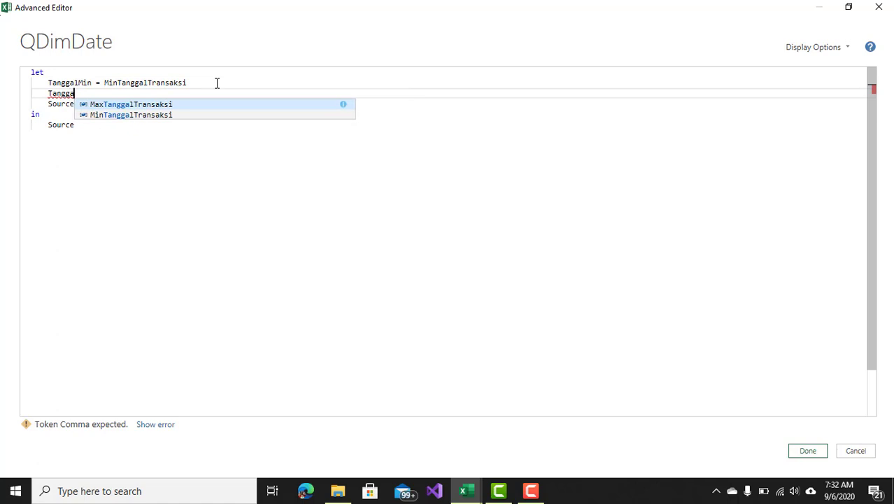
type("l Max")
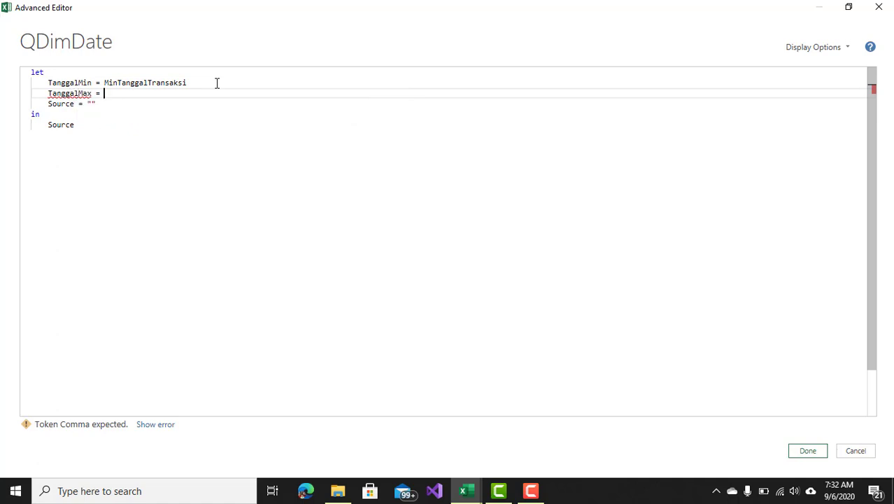
type(" = max")
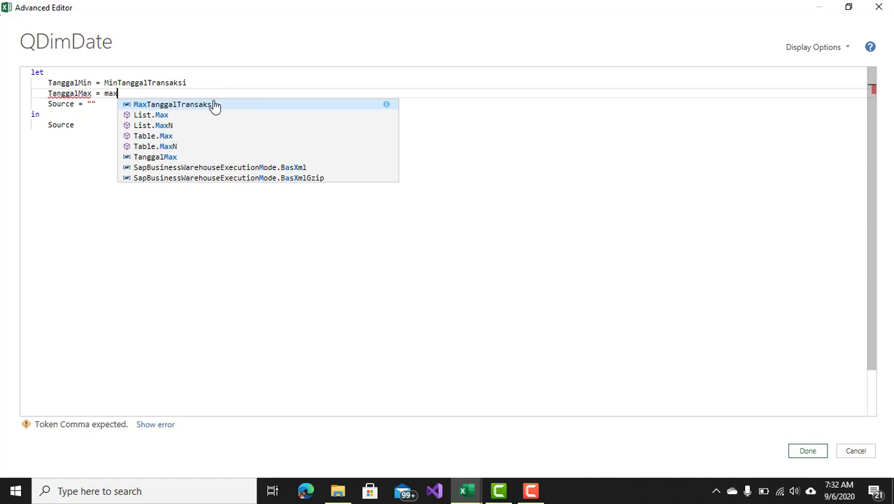
double_click(214, 104)
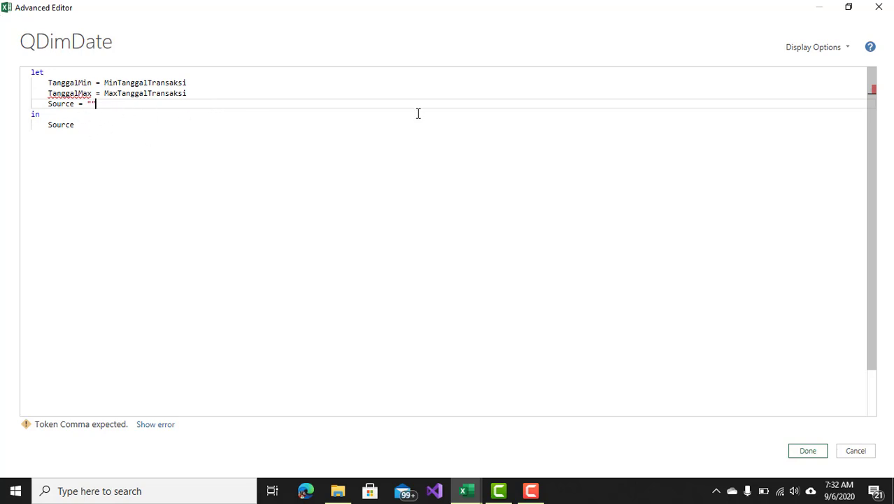
Add commas after the TanggalMin and TanggalMax lines and close the Advanced Editor.
left_click(207, 85)
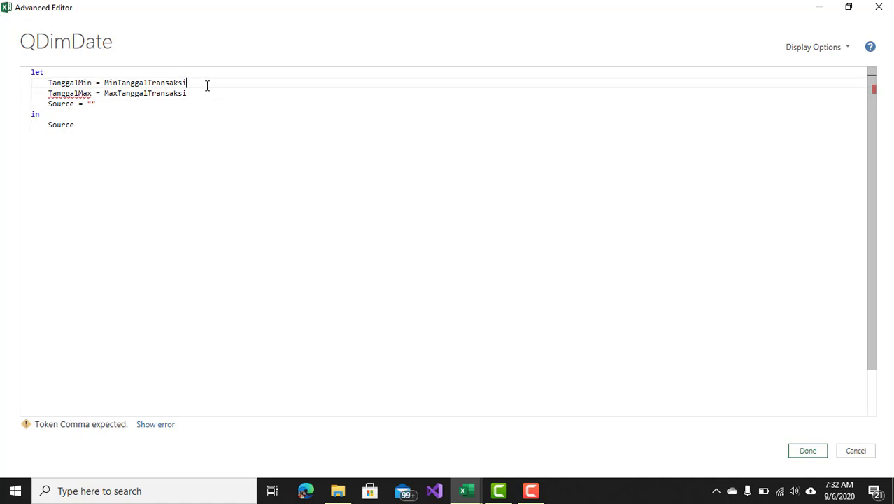
type(",")
left_click(196, 94)
type(",")
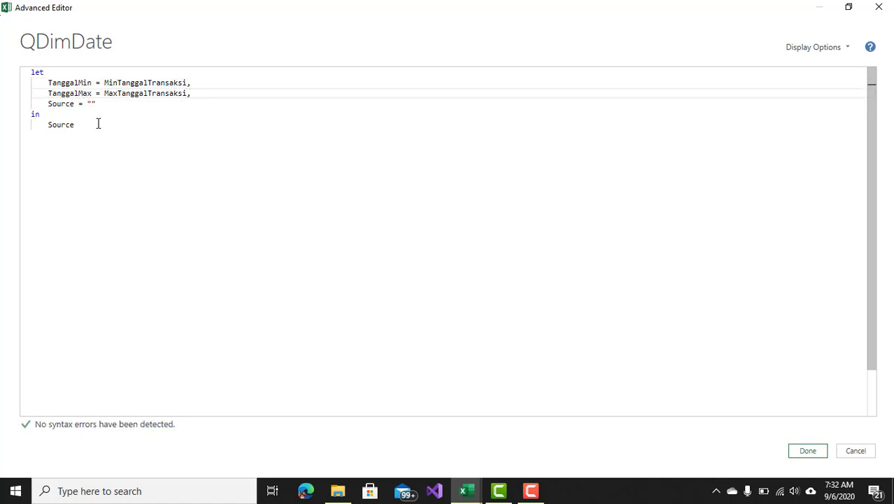
left_click(807, 450)
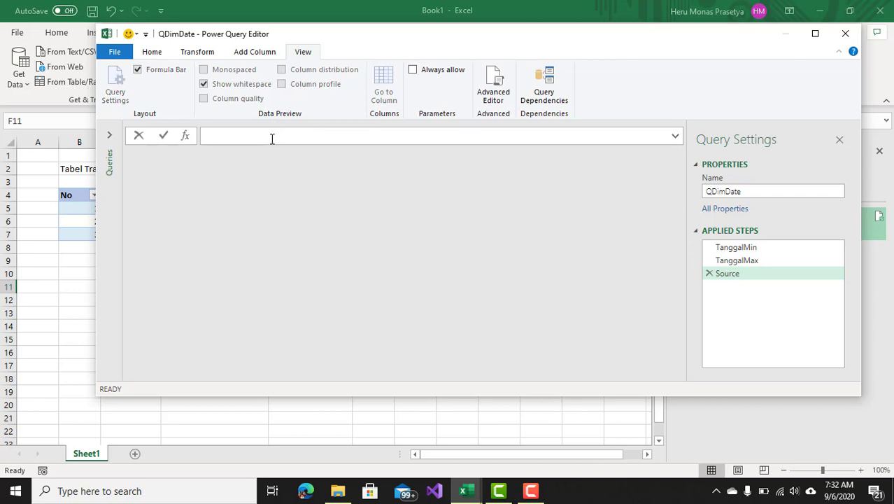
Set the Source step formula to = {1 .. 5}.
type("=")
type("()")
type("1 .. ")
type("5")
key("Return")
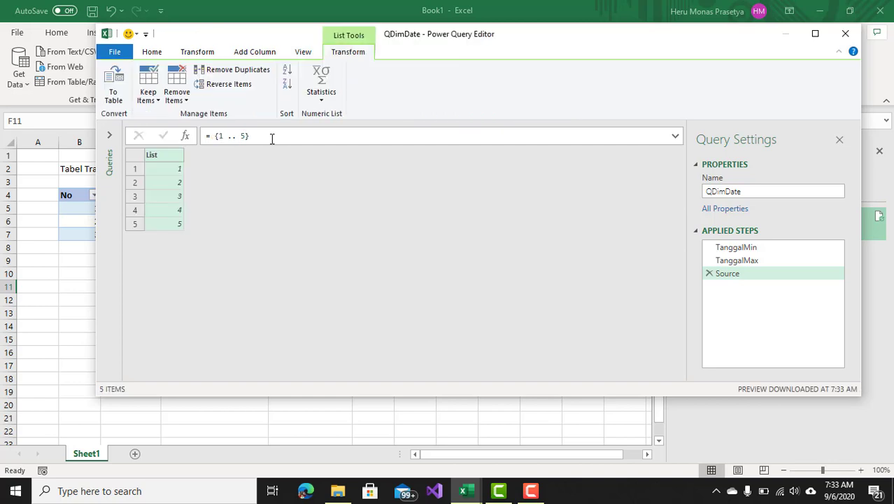
left_click(221, 136)
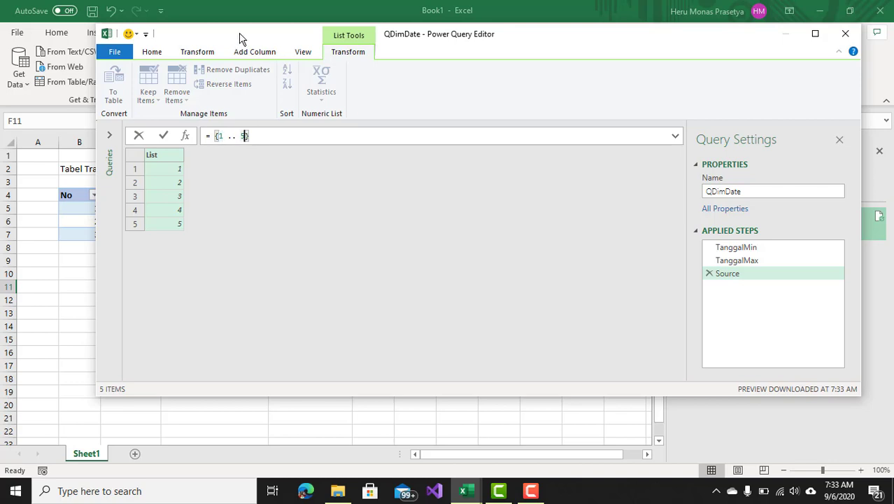
left_click_drag(238, 40, 375, 49)
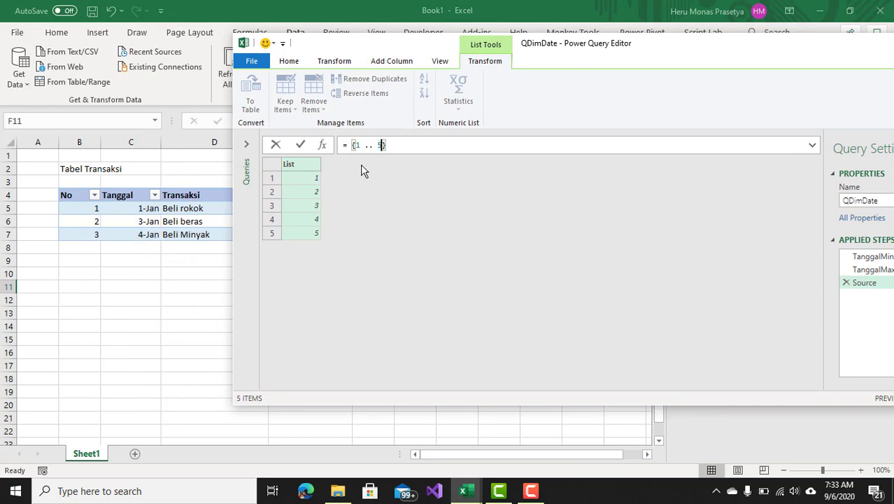
left_click(534, 493)
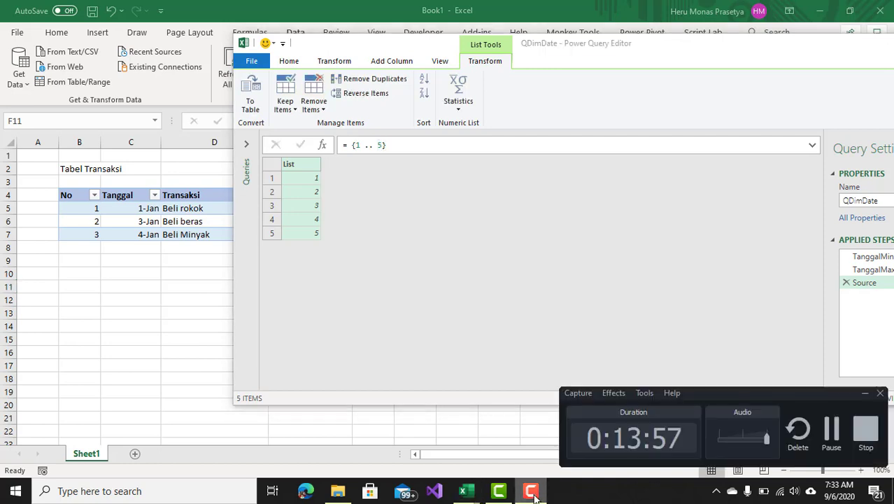
left_click(533, 493)
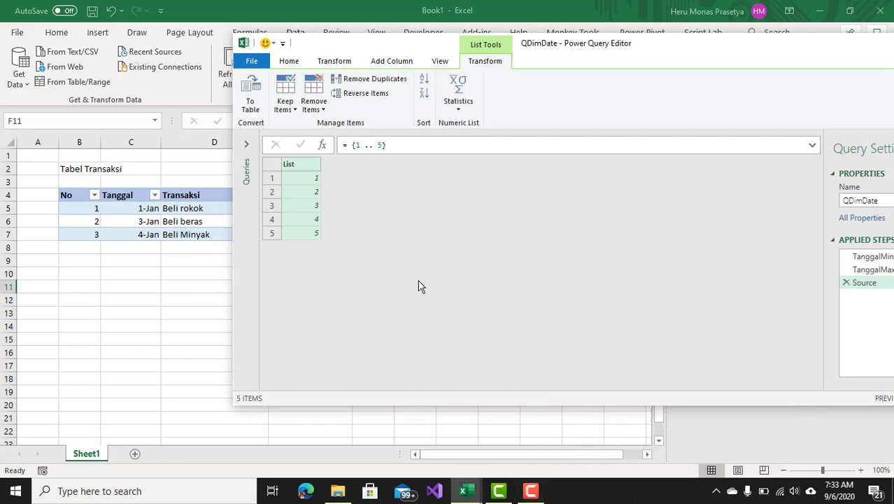
Try changing the Source list formula to = {a .. z}.
left_click(356, 145)
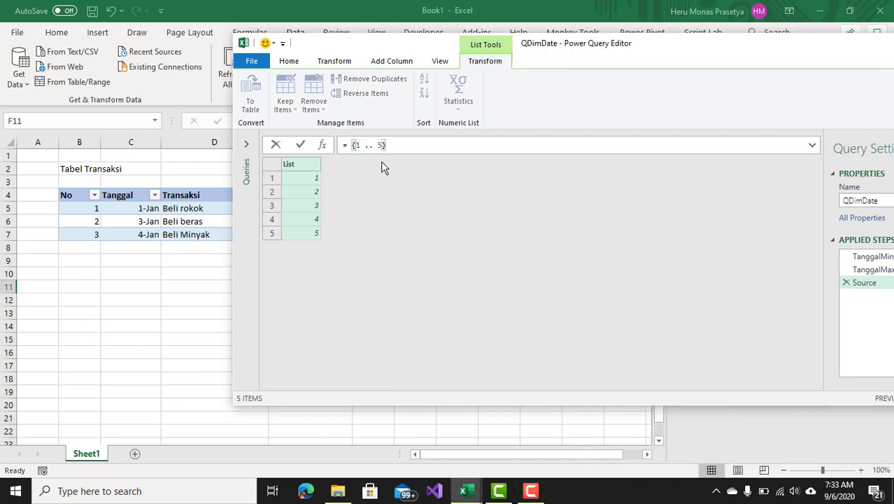
left_click(361, 145)
key("BackSpace")
type("a")
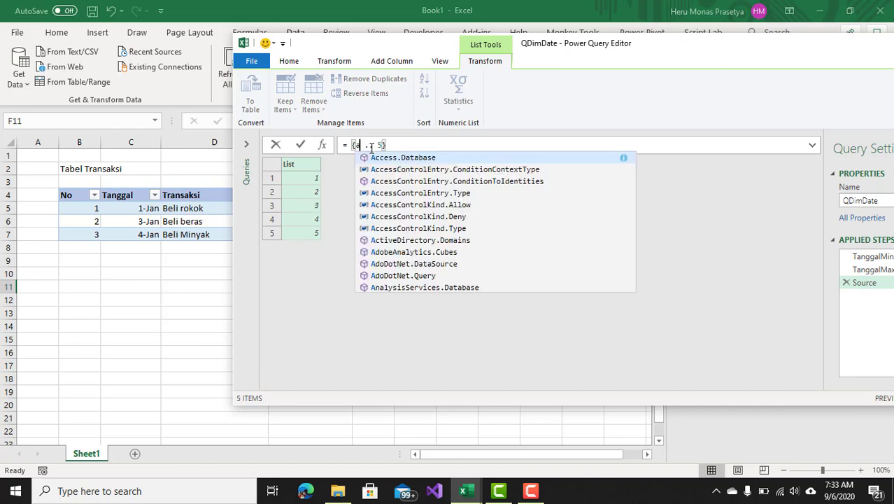
left_click(382, 145)
key("BackSpace")
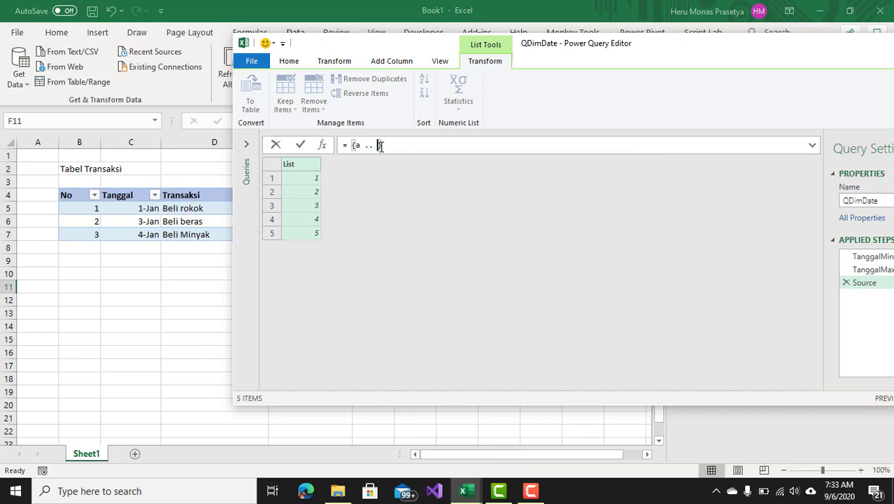
type("DateTime.AddZone")
key("Return")
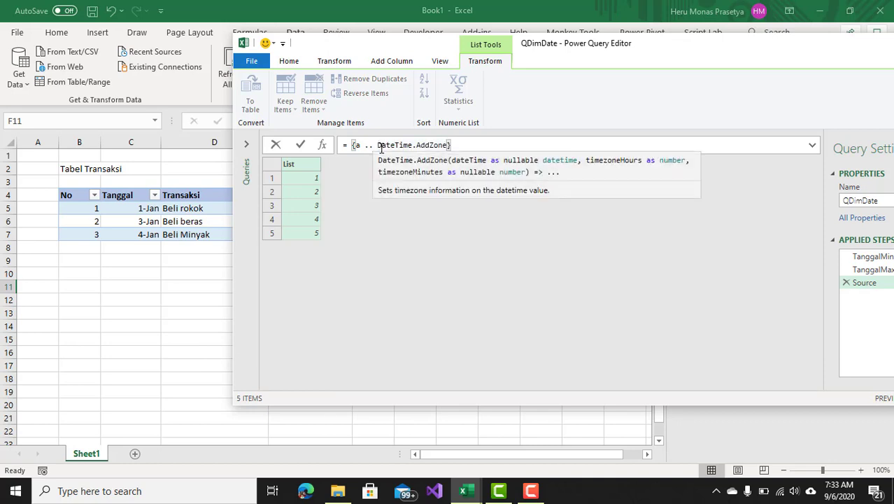
key("BackSpace")
key("BackSpace")
key("BackSpace")
key("BackSpace")
key("BackSpace")
key("BackSpace")
key("BackSpace")
key("BackSpace")
key("BackSpace")
key("BackSpace")
key("BackSpace")
key("BackSpace")
key("BackSpace")
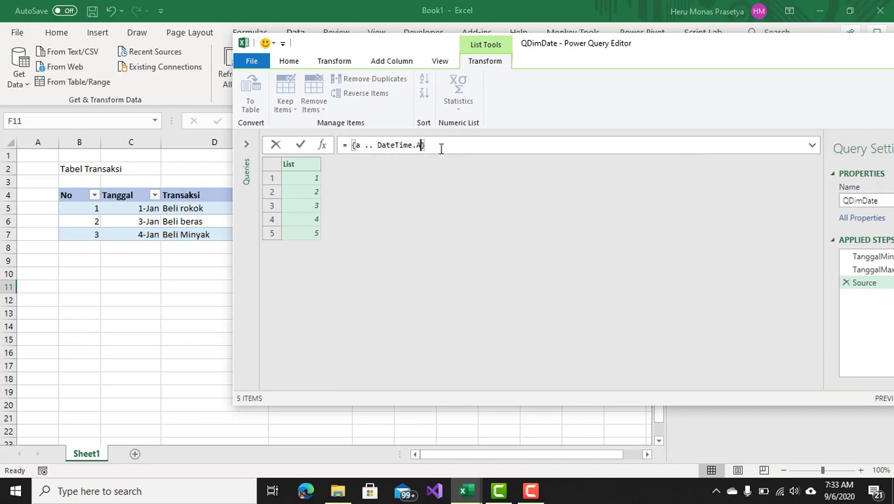
key("BackSpace")
key("BackSpace")
key("BackSpace")
key("Escape")
key("Return")
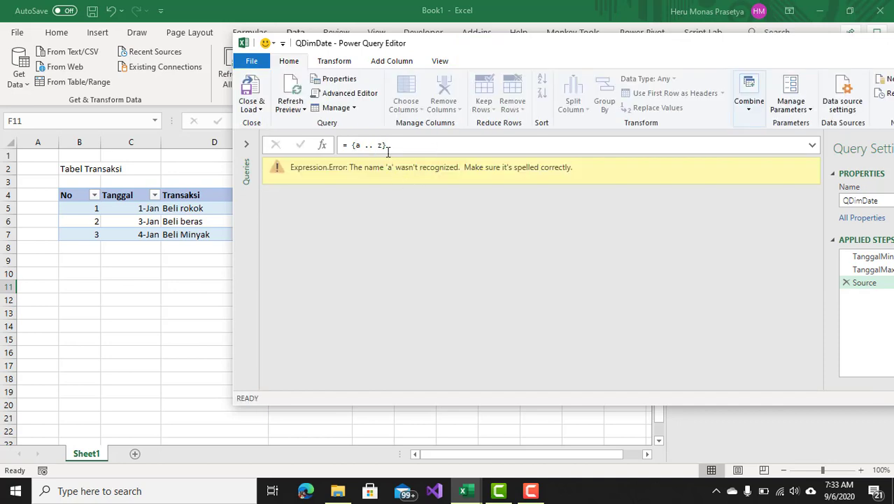
Change the Source list formula to = {1 .. 6}.
left_click(354, 146)
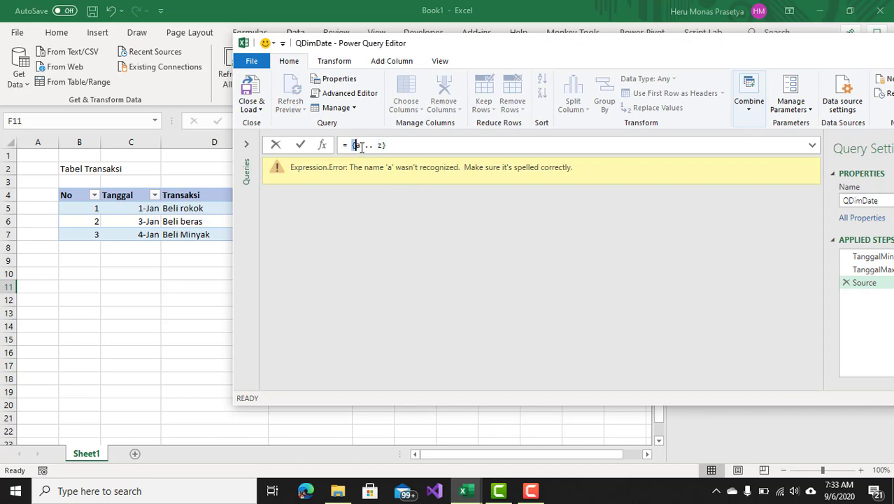
key("Delete")
type("\"")
key("Delete")
type("6")
key("Return")
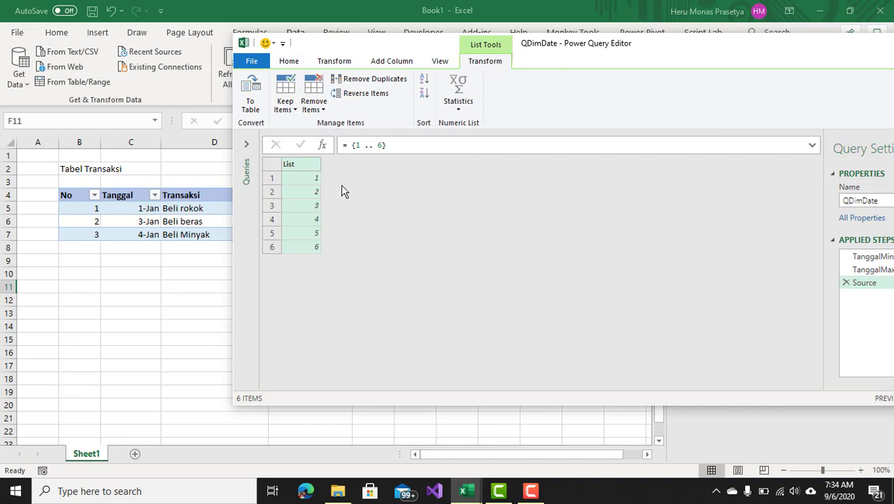
Replace the list start 1 in the Source formula with an empty Number.From() call.
left_click(360, 145)
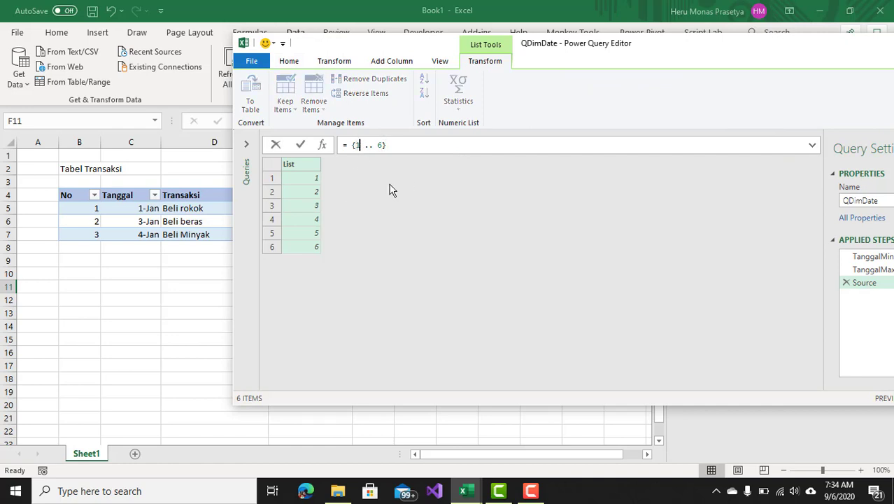
key("BackSpace")
type("Number")
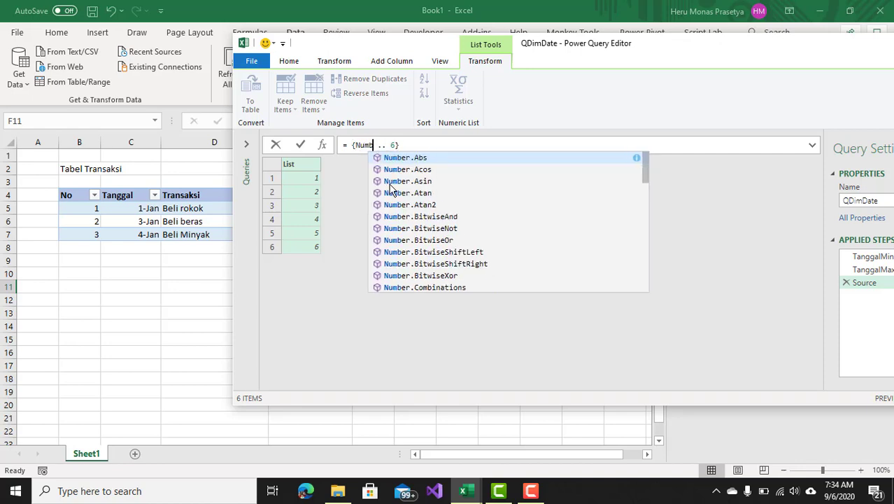
type(".Factorial")
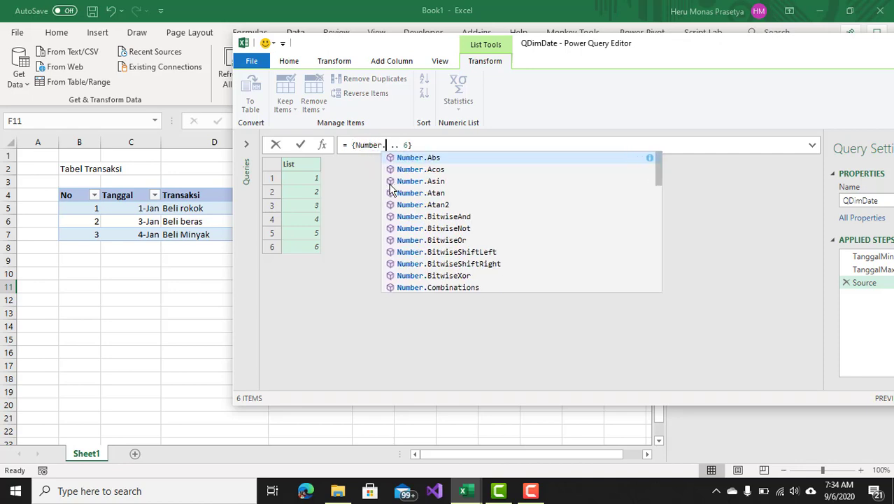
key("BackSpace")
key("BackSpace")
key("BackSpace")
key("BackSpace")
key("BackSpace")
key("BackSpace")
key("BackSpace")
key("BackSpace")
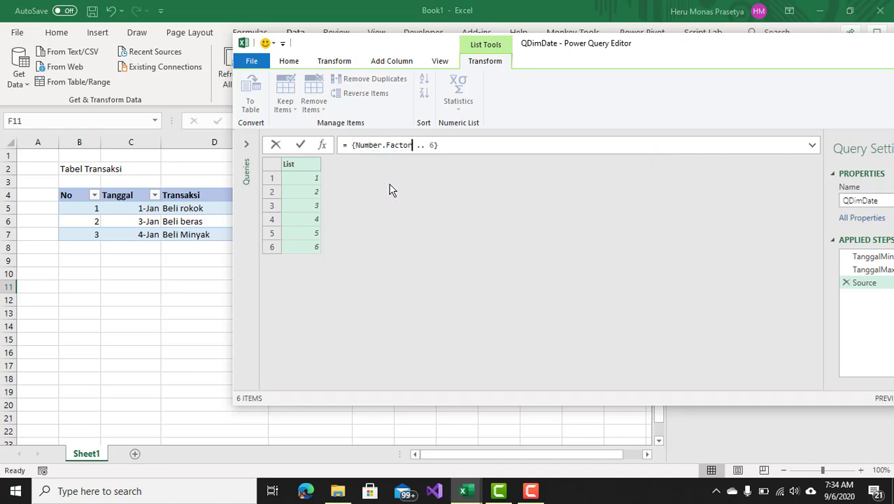
type("rom")
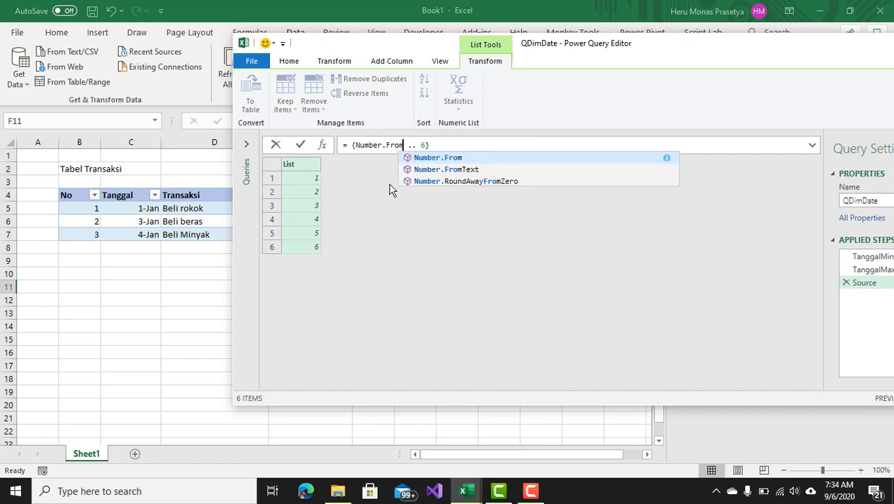
type("(")
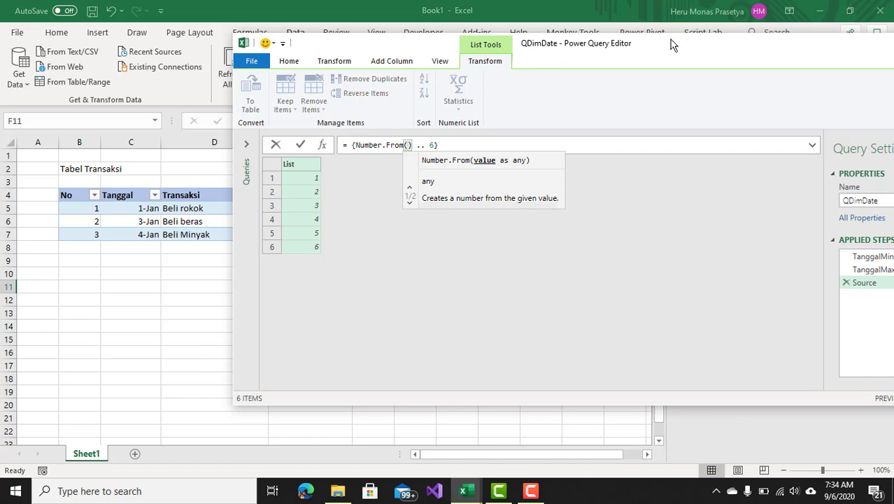
Check the TanggalMin step, return to Source, and pass TanggalMin into the Number.From() call.
left_click_drag(672, 44, 589, 46)
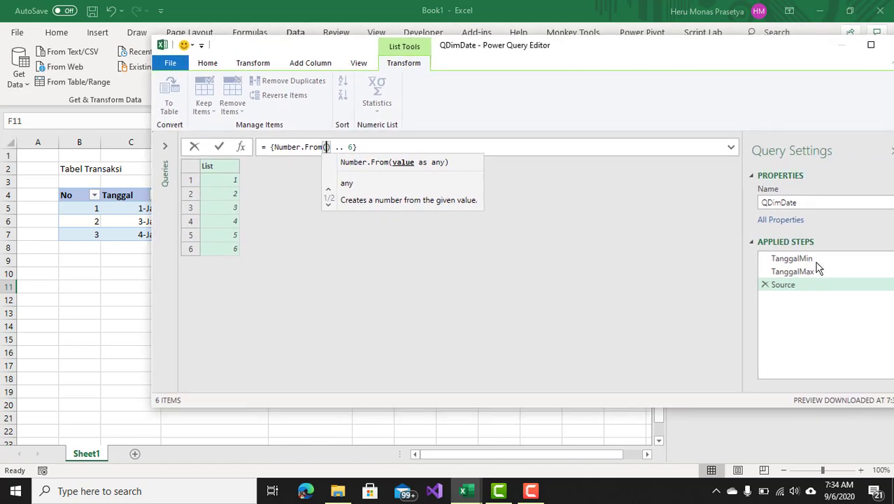
left_click(789, 260)
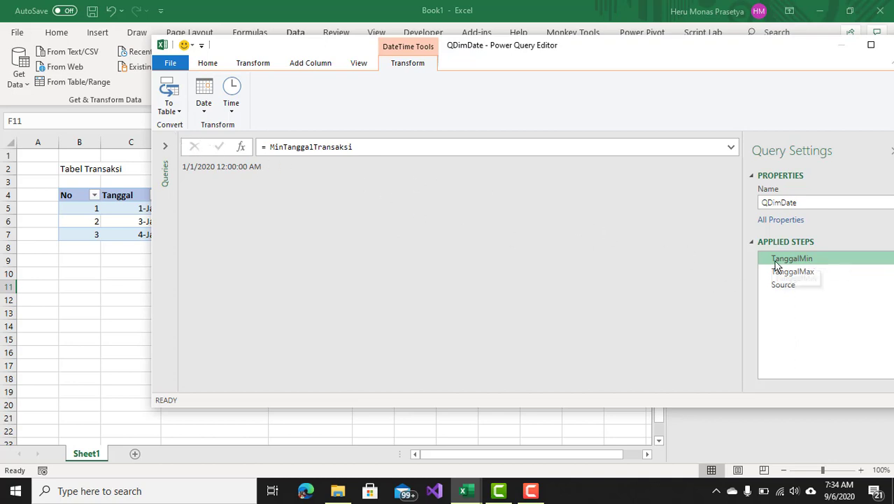
left_click(783, 285)
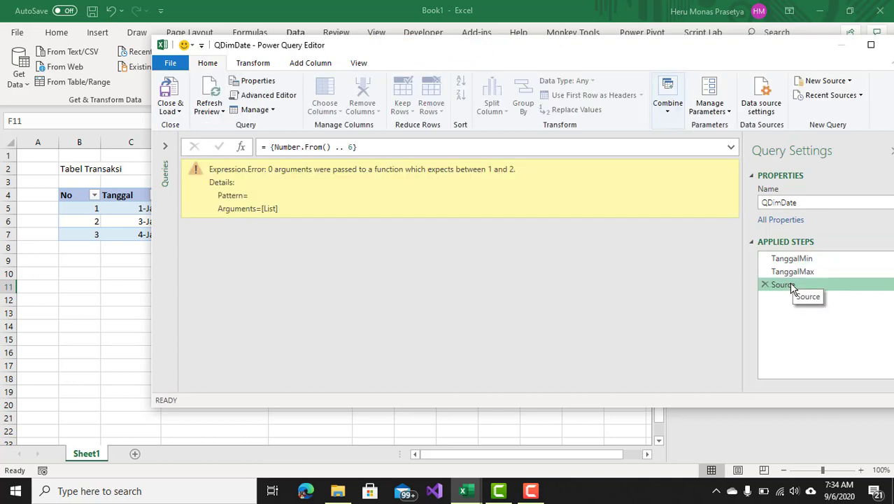
left_click(326, 148)
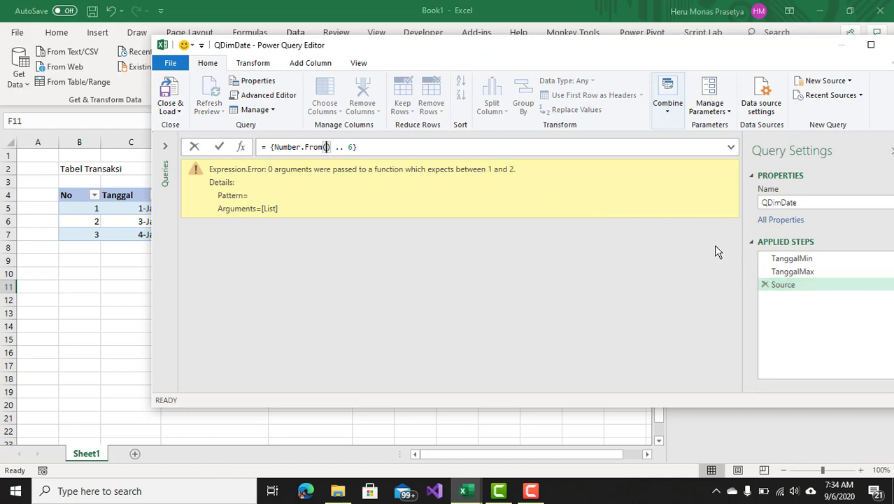
type("Tang")
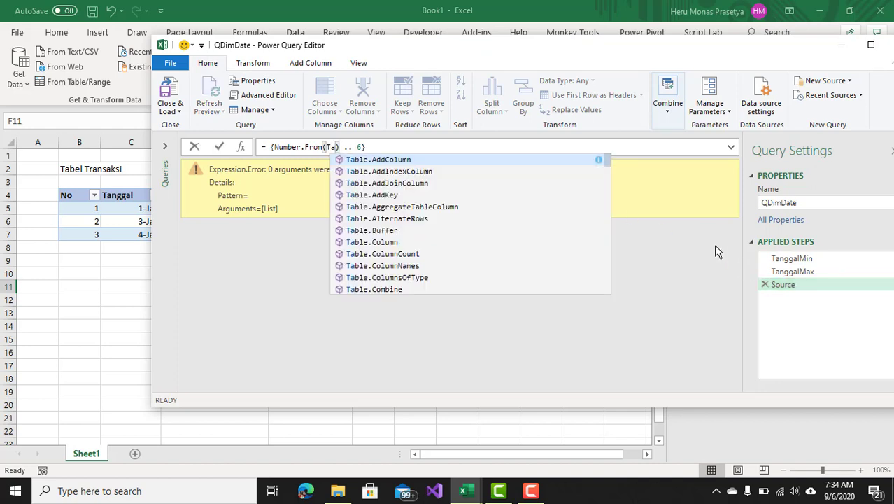
type("ga")
key("Down")
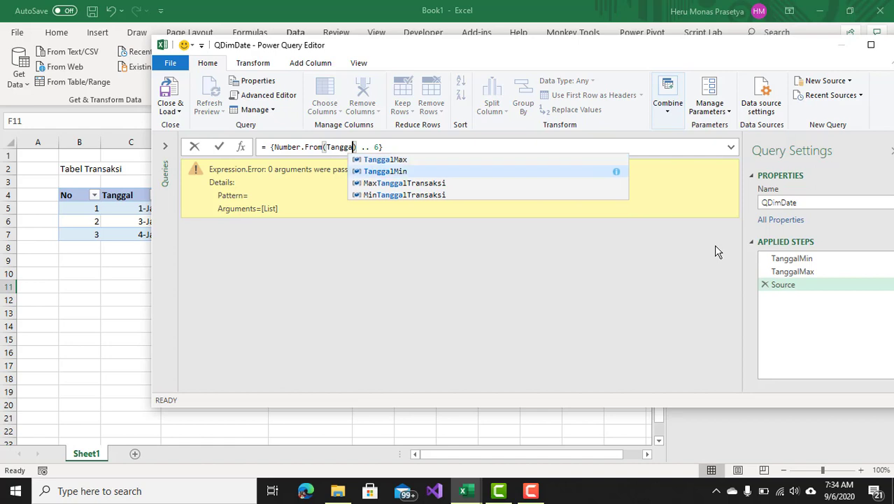
key("Tab")
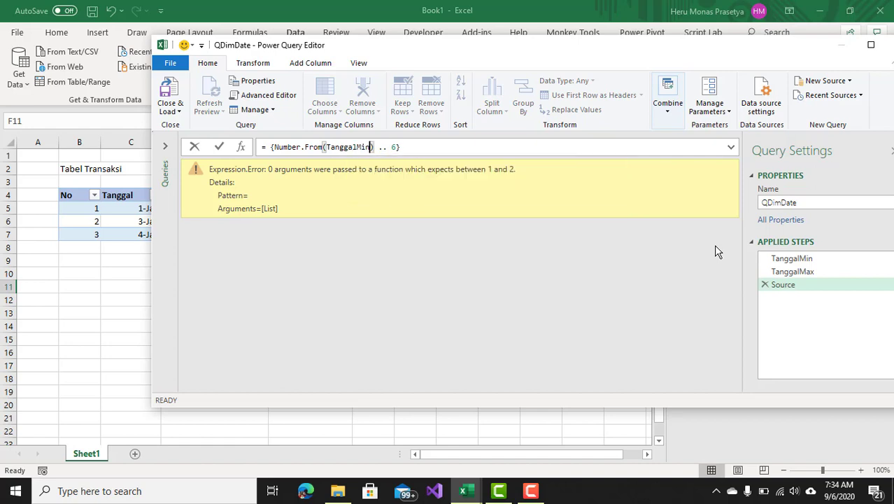
Replace the list end 6 with Number.From(TanggalMax) and apply the Source formula.
double_click(395, 148)
key("BackSpace")
type("Number")
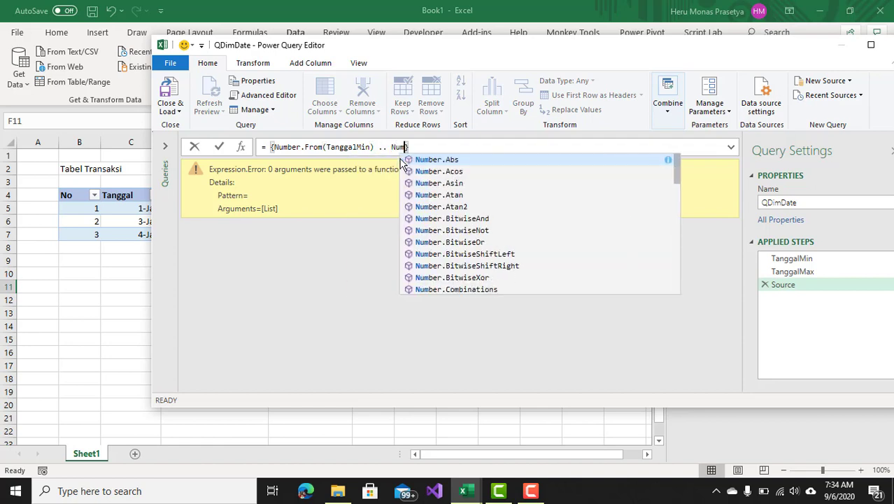
type(".Fr")
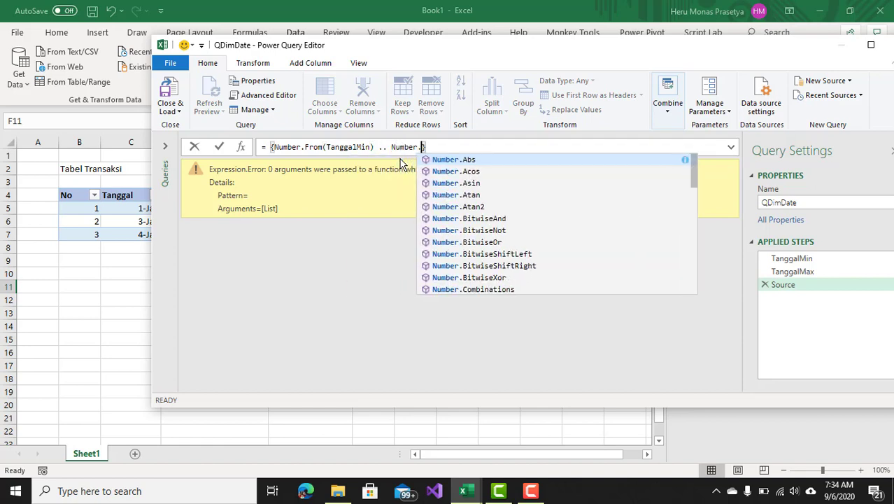
key("Tab")
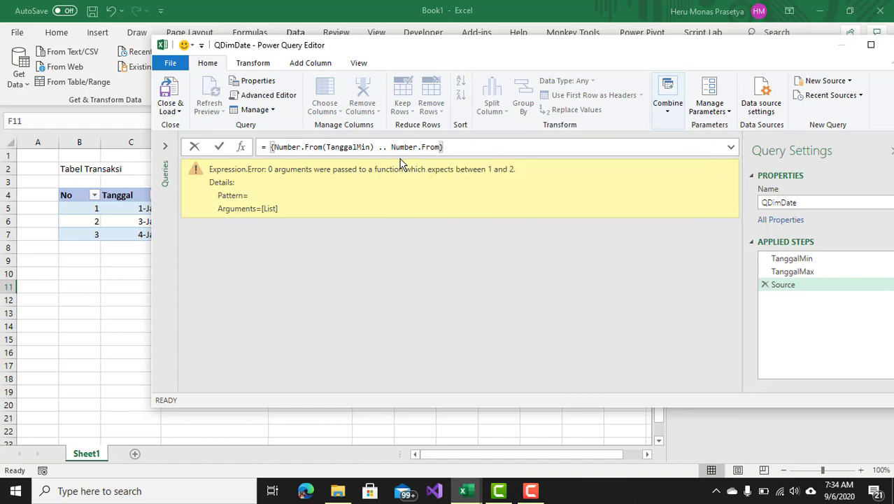
type("()")
left_click(443, 148)
type("Tangga)")
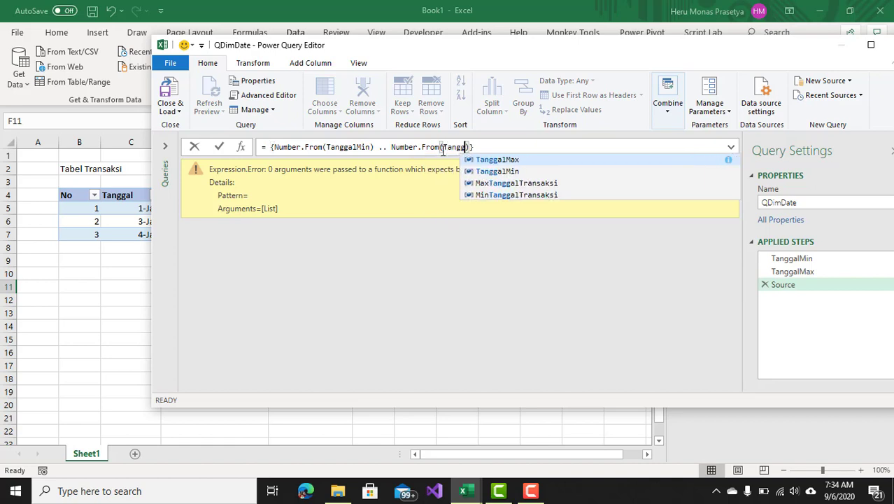
key("Up")
key("Tab")
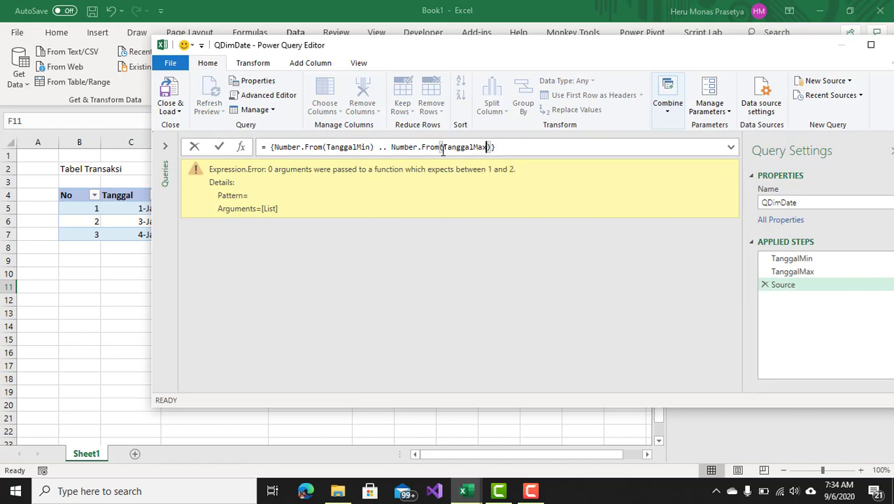
left_click(504, 147)
key("Return")
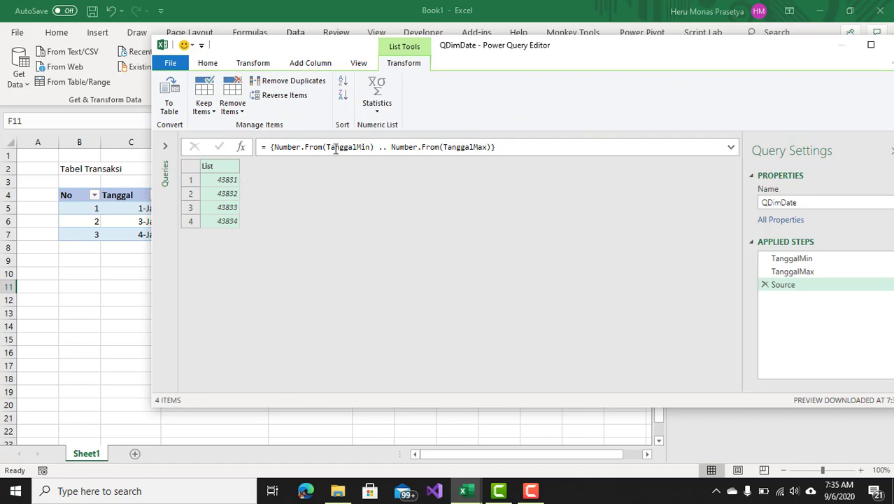
Convert the number list to a table with delimiter None and extra columns shown as errors.
left_click_drag(224, 48, 312, 54)
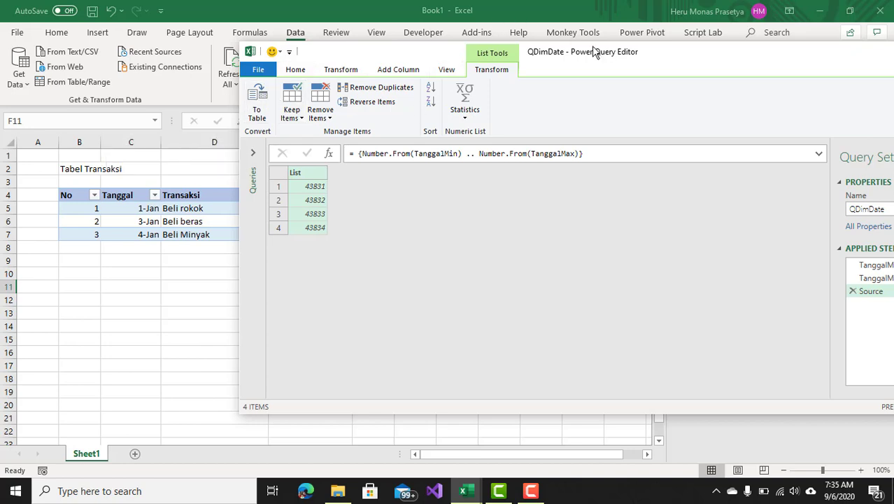
left_click_drag(672, 54, 431, 17)
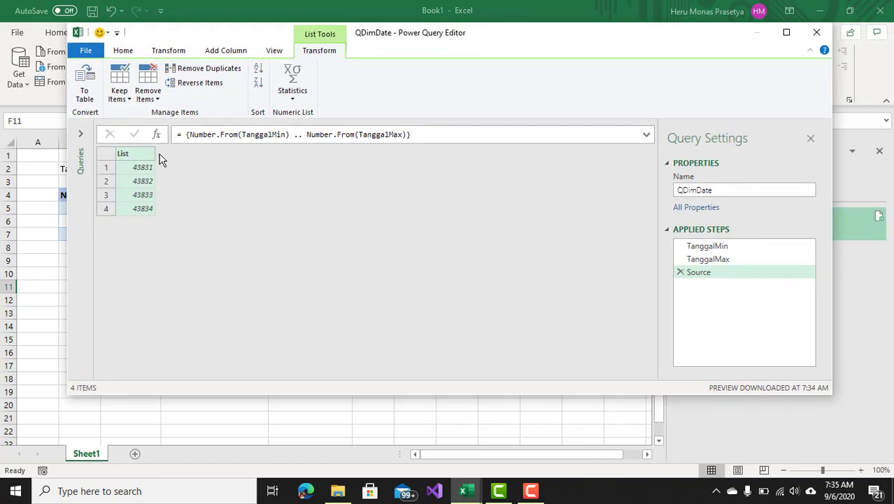
left_click(84, 85)
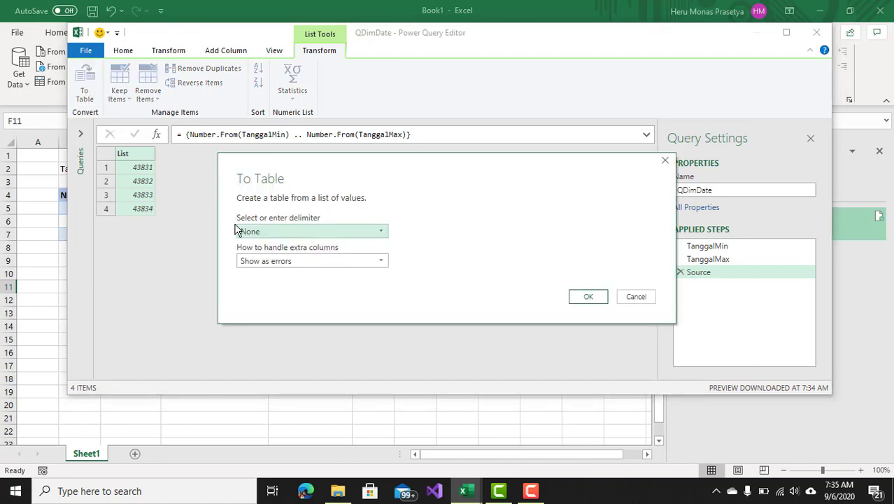
left_click(384, 232)
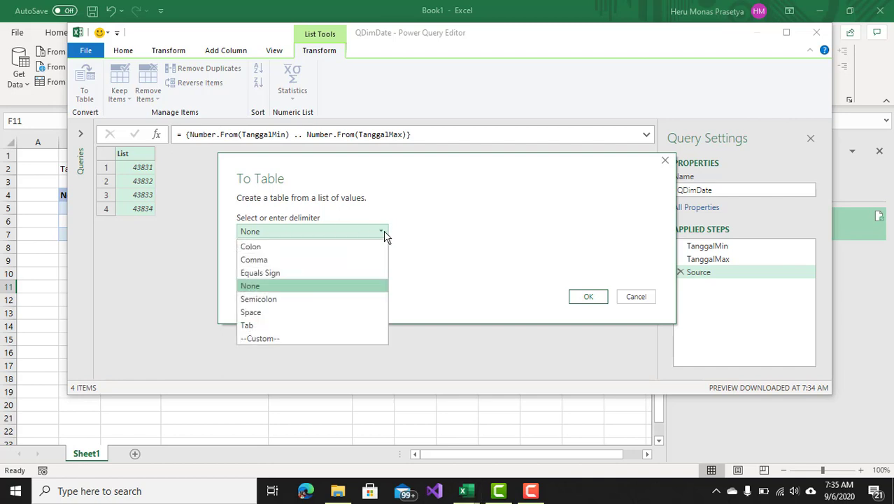
left_click(305, 286)
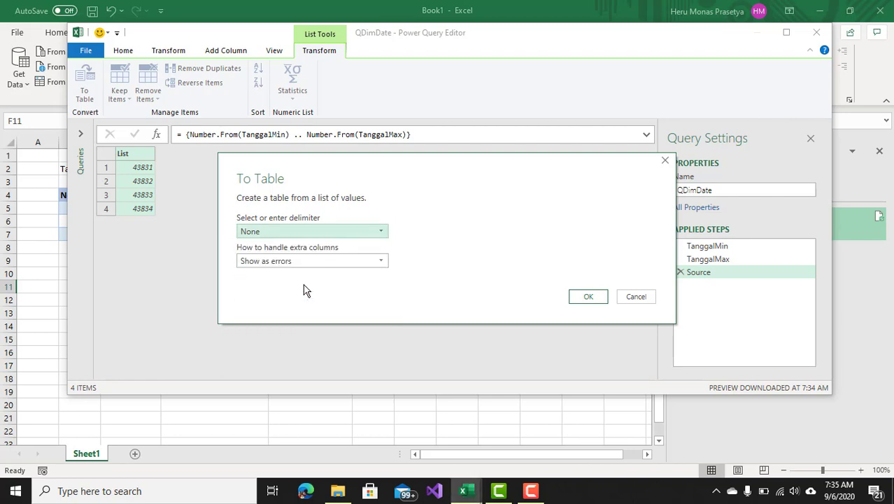
left_click(379, 263)
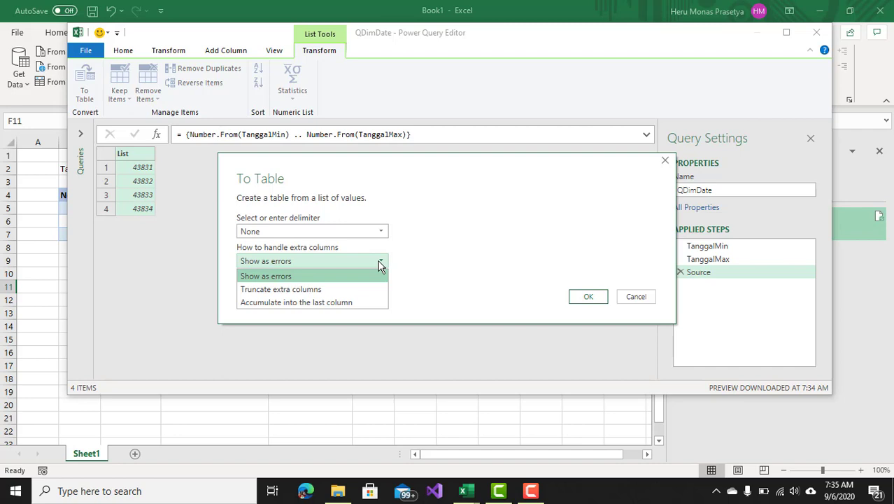
left_click(379, 262)
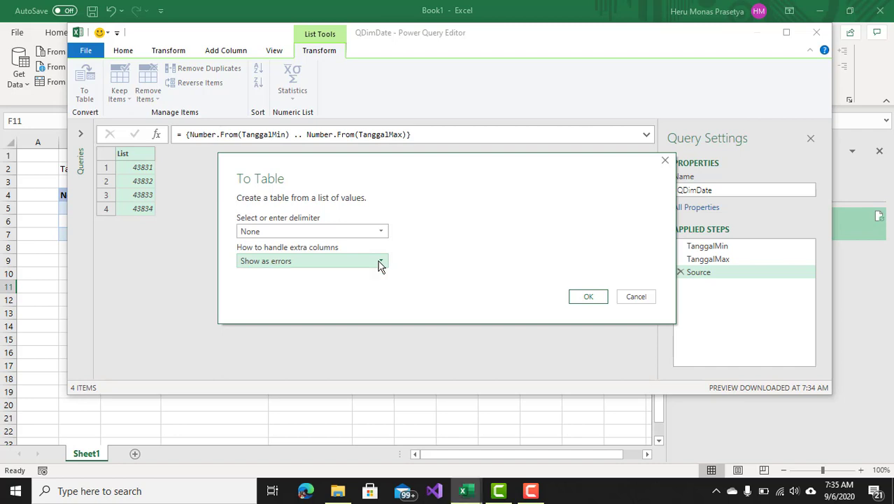
left_click(586, 296)
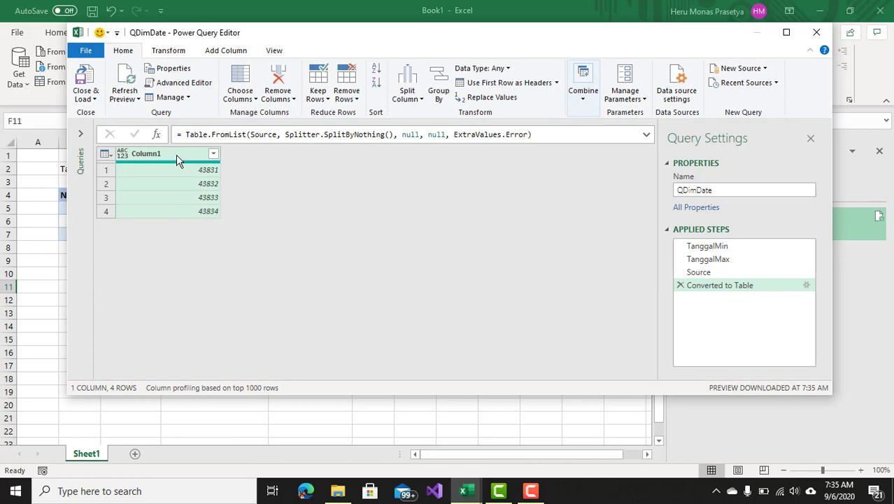
Rename the Column1 column to Tanggal.
right_click(176, 155)
left_click(172, 162)
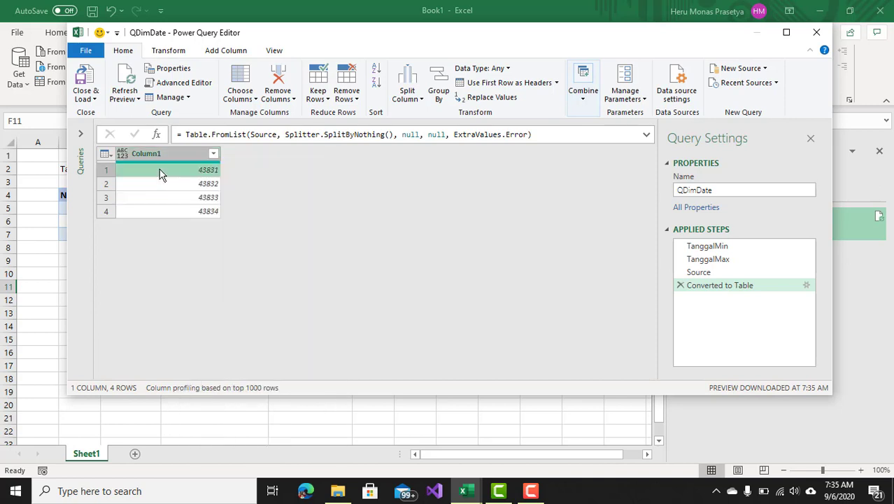
right_click(163, 153)
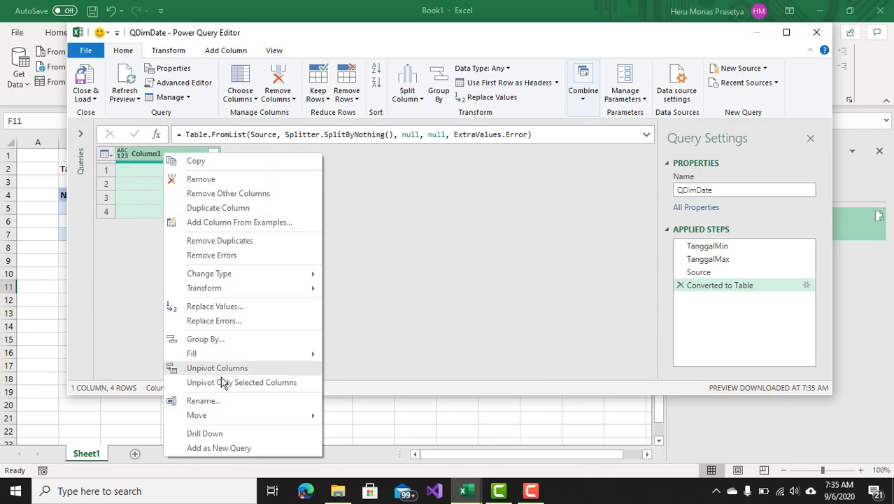
left_click(210, 400)
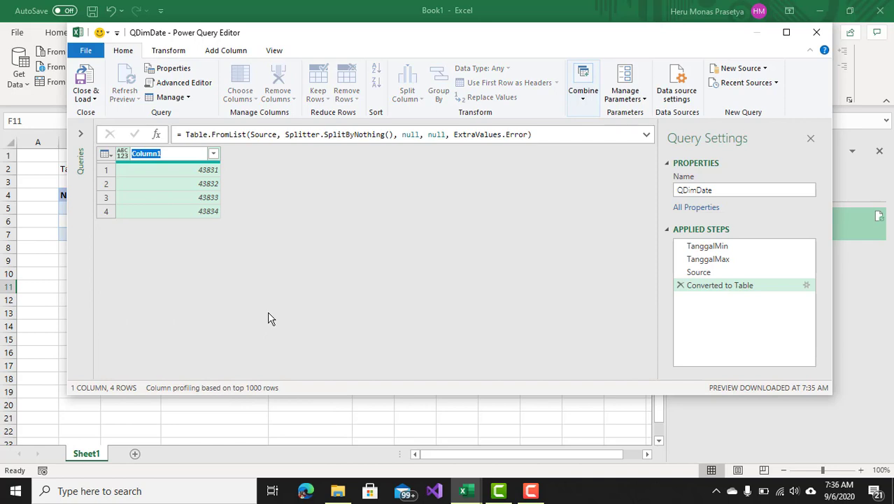
type("Tanggal")
key("Return")
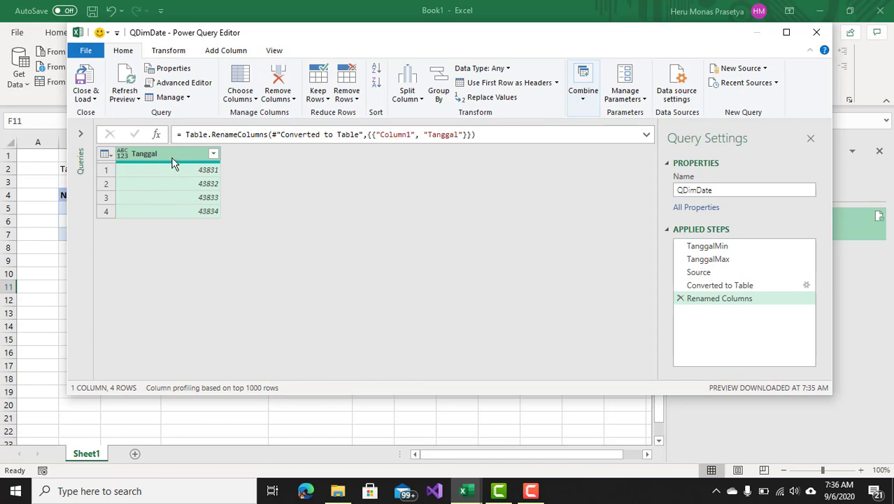
Set the Tanggal column's data type to Date.
left_click(509, 69)
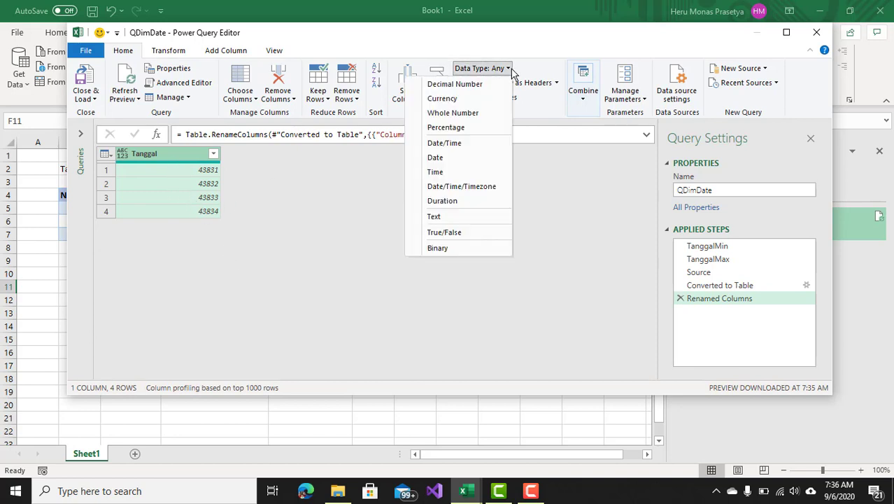
left_click(420, 37)
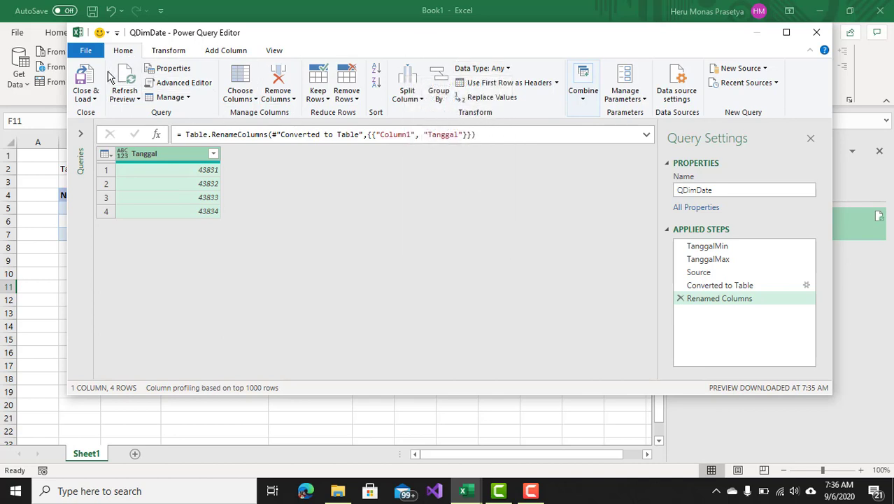
left_click(510, 70)
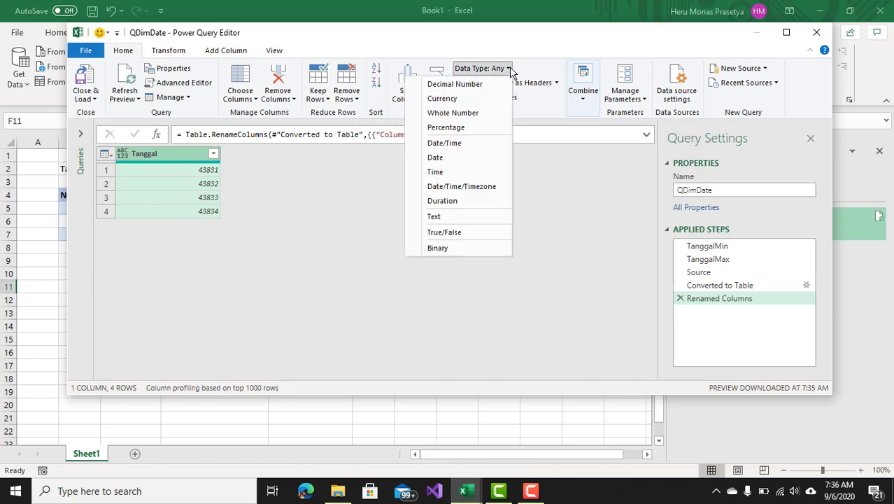
left_click(458, 160)
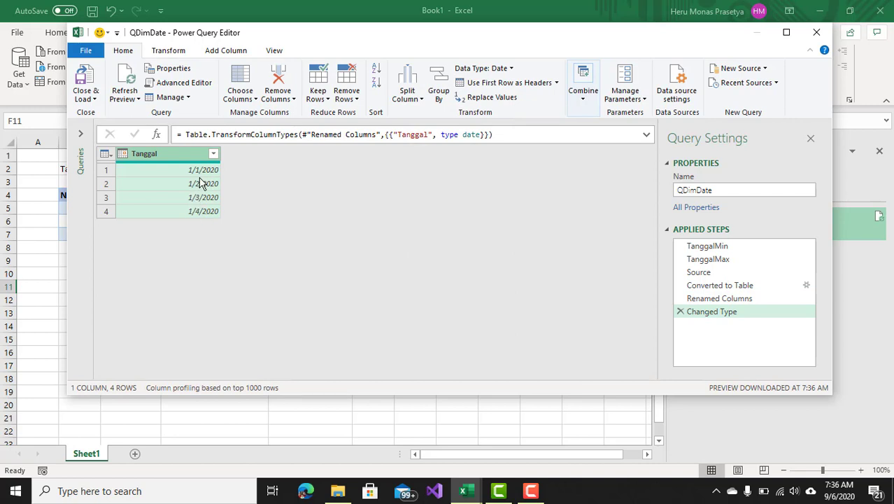
Load the QDimDate query as a table into the existing worksheet at cell H4.
left_click_drag(266, 33, 434, 34)
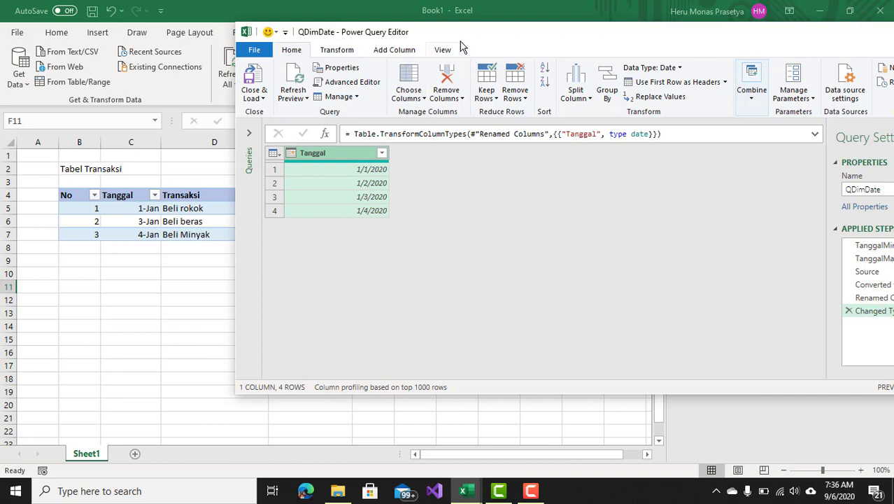
left_click_drag(470, 33, 363, 38)
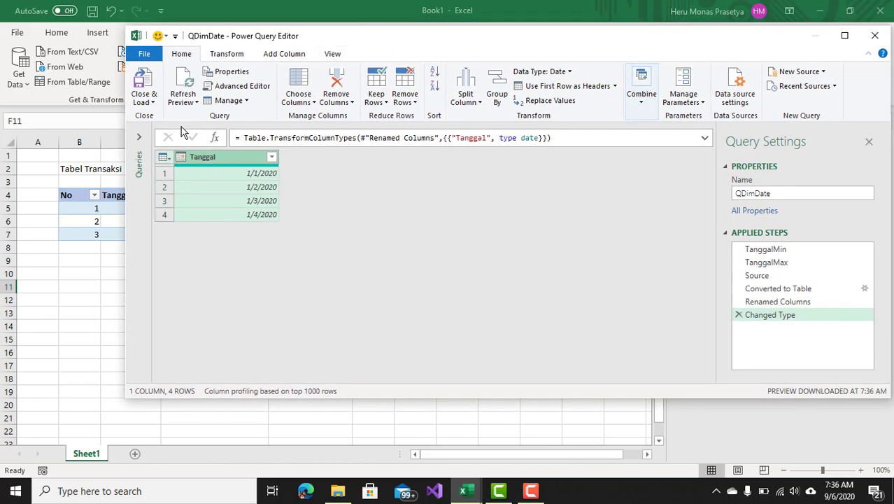
left_click(152, 102)
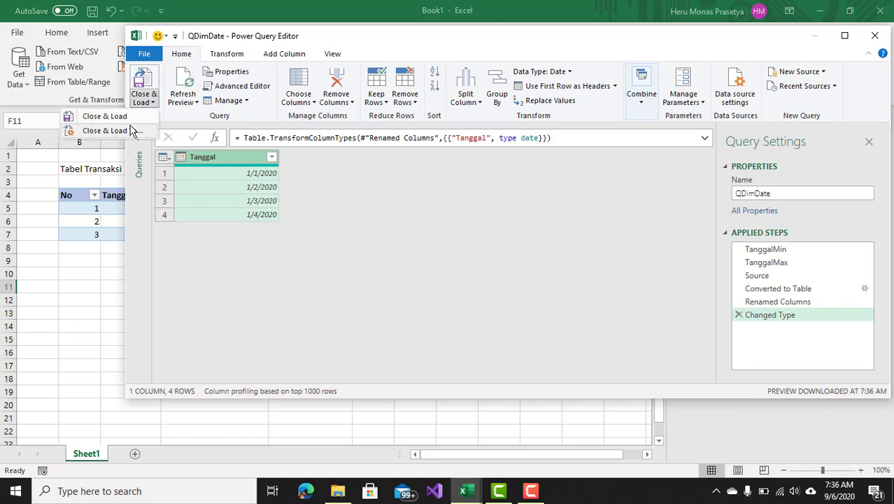
left_click(139, 117)
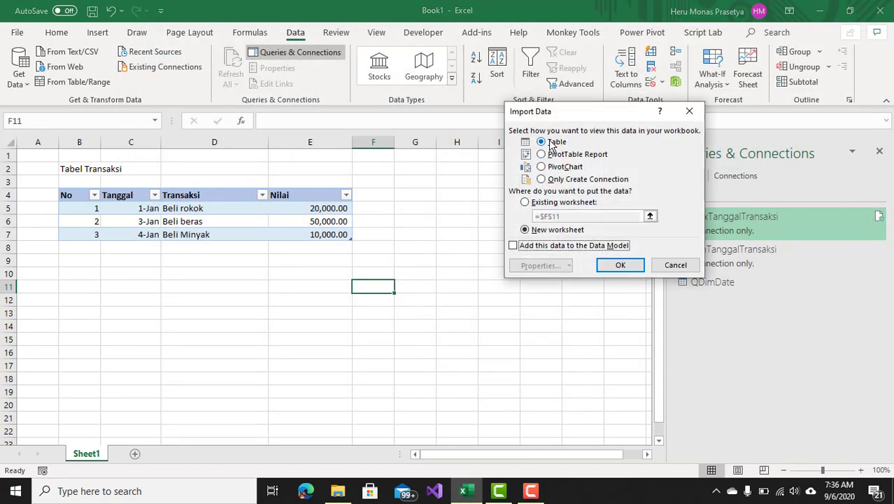
left_click(542, 209)
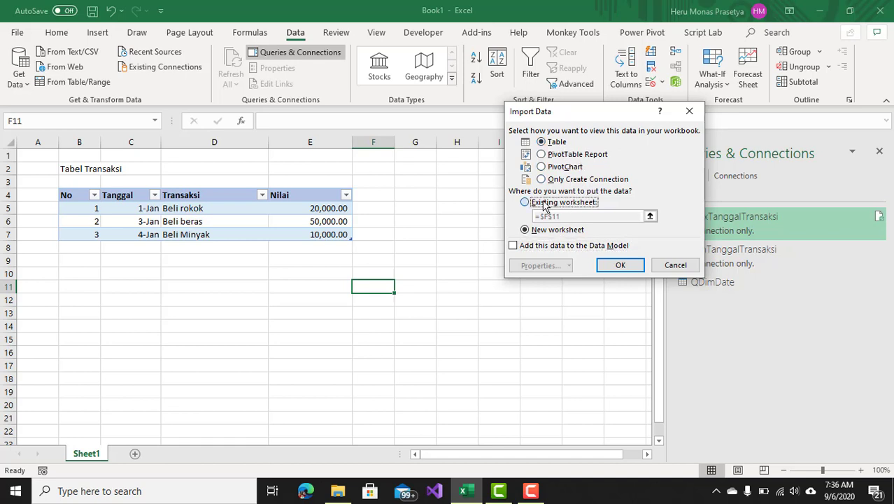
left_click(457, 194)
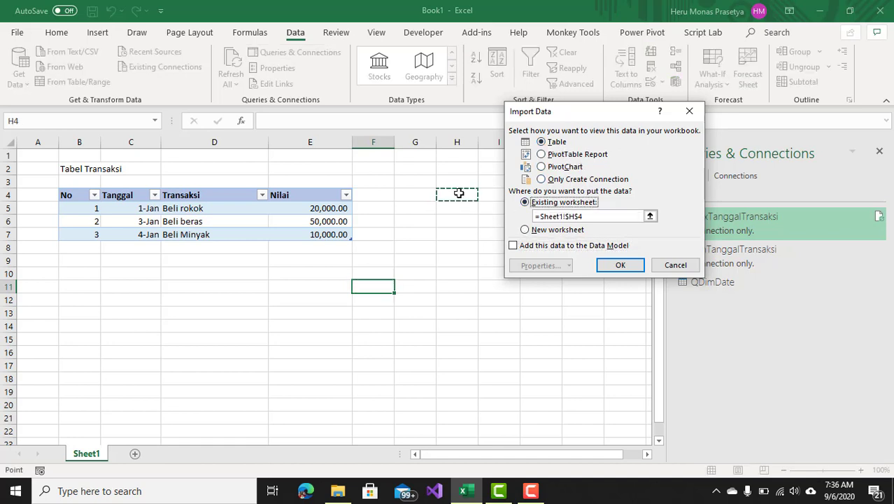
left_click(610, 266)
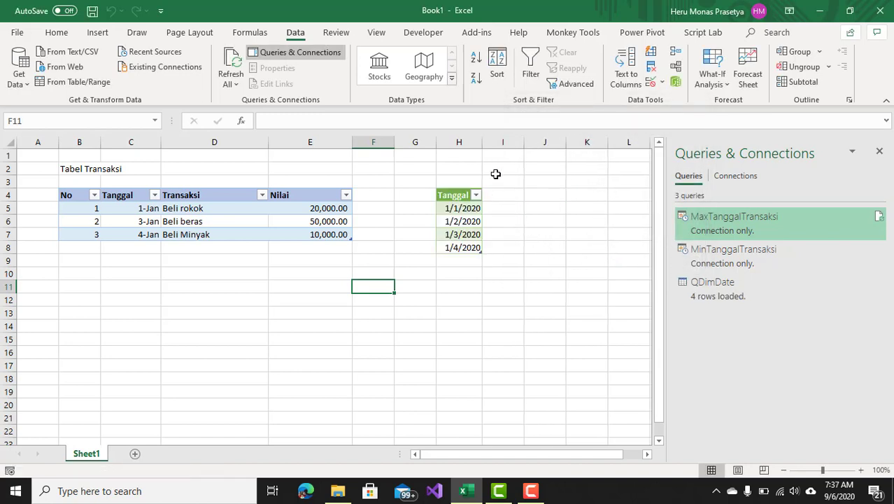
Widen column H and format the loaded Tanggal dates with the 14-Mar date format.
mouse_move(483, 138)
left_mouse_down()
mouse_move(519, 141)
mouse_move(491, 152)
left_mouse_up()
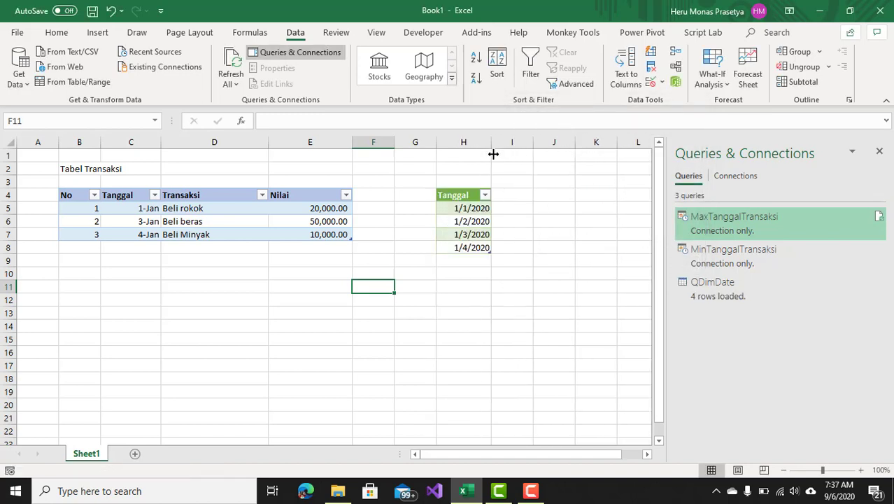
left_click(467, 189)
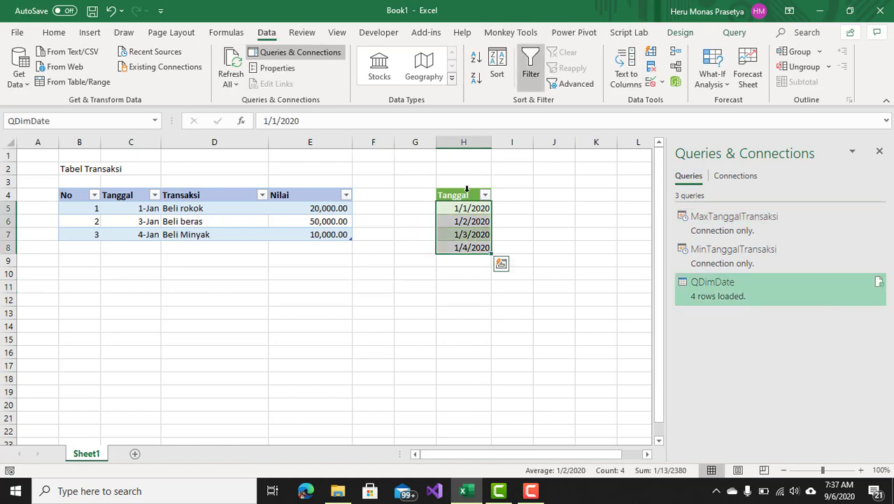
right_click(466, 204)
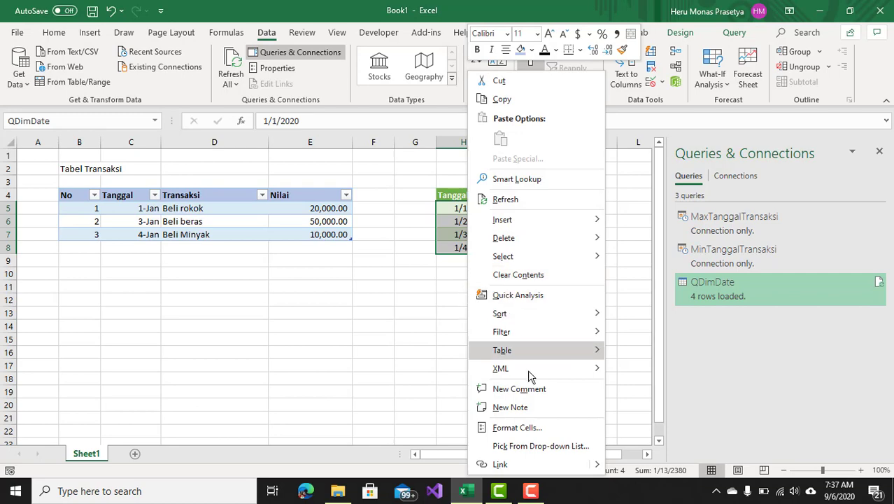
left_click(521, 426)
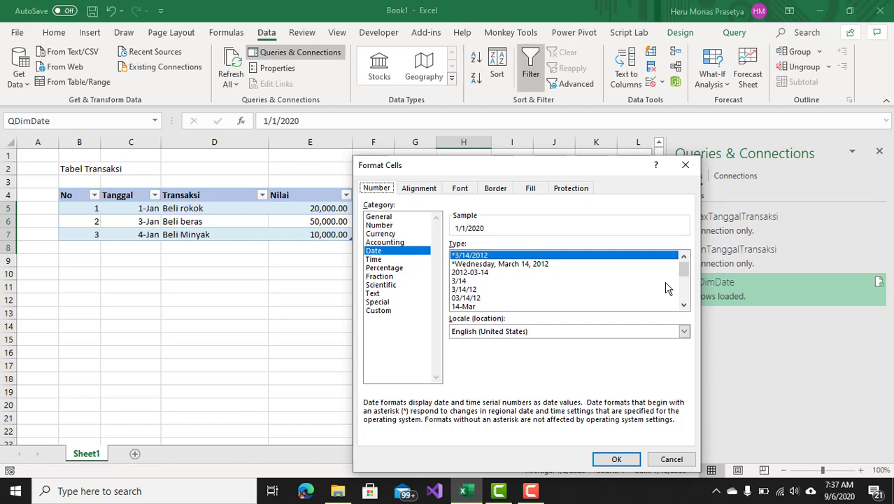
left_click(476, 306)
left_click(616, 460)
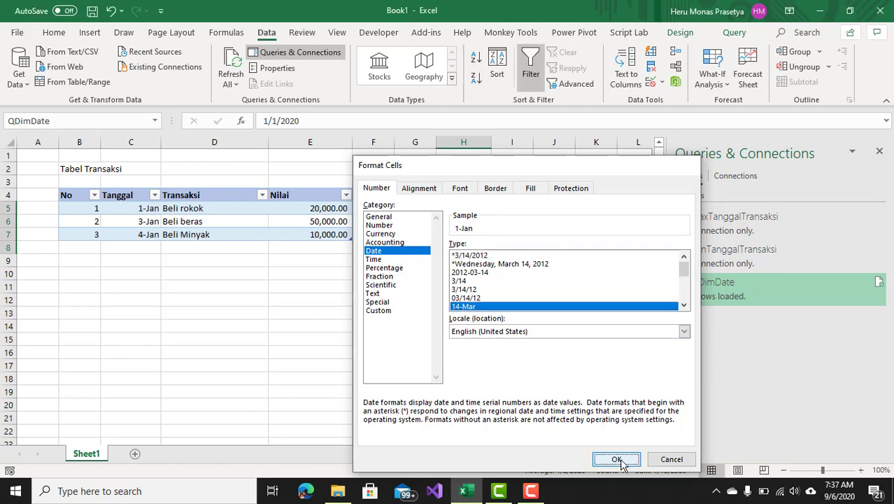
left_click(484, 340)
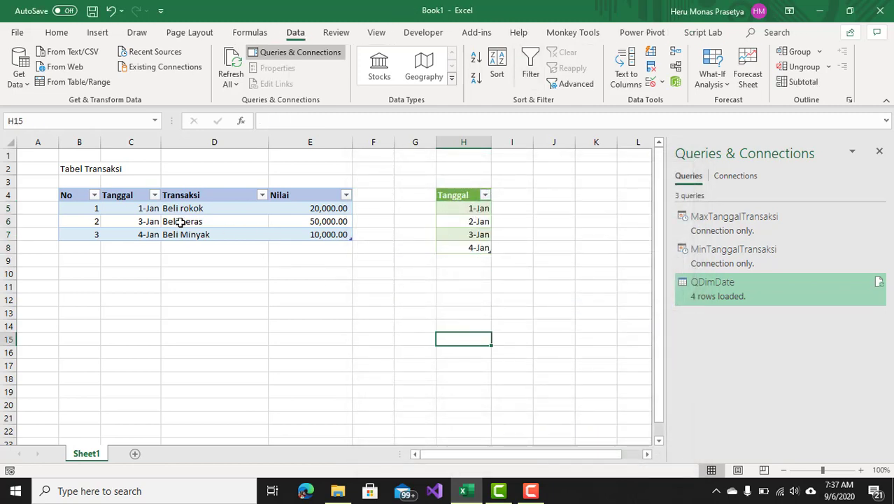
Compare the transaction table's Tanggal dates with the dates in the loaded QDimDate table.
left_click(141, 212)
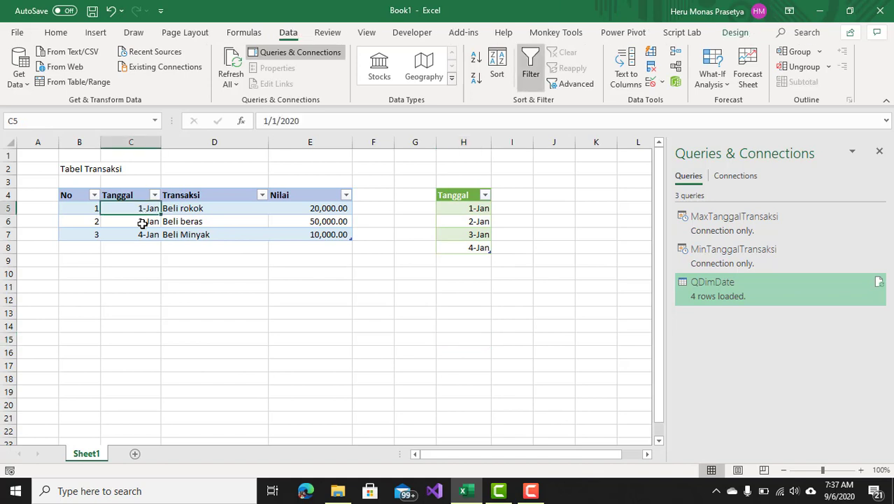
left_click(142, 223)
left_click(147, 234)
left_click(471, 212)
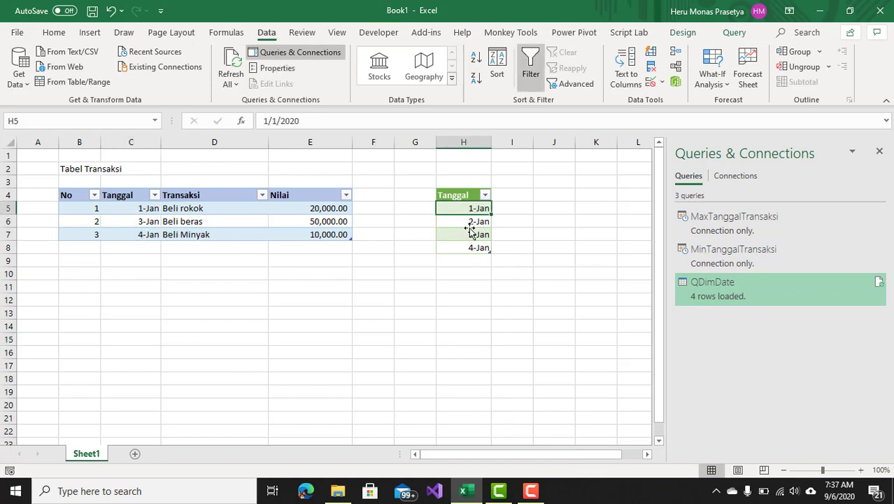
left_click(472, 221)
left_click(473, 234)
left_click(473, 247)
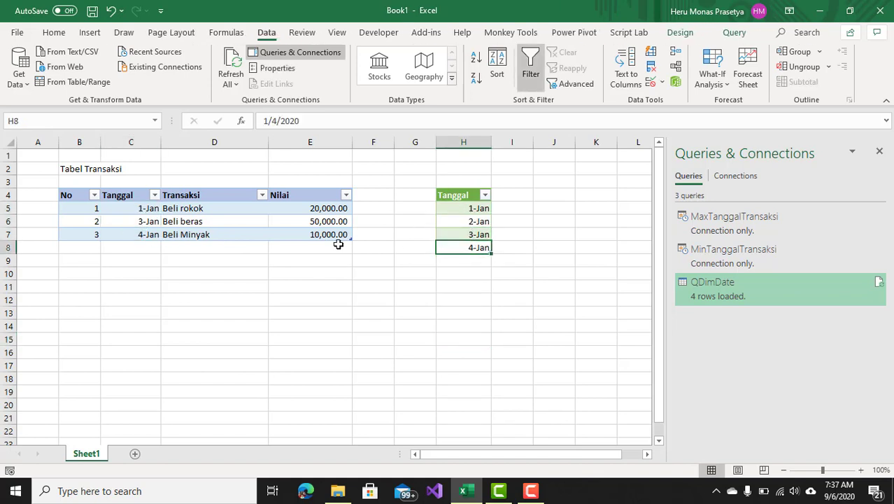
Add transaction row 4 dated 1/10 with Transaksi "Beli Aplikasi excel" and Nilai 500000.
left_click(91, 244)
type("4")
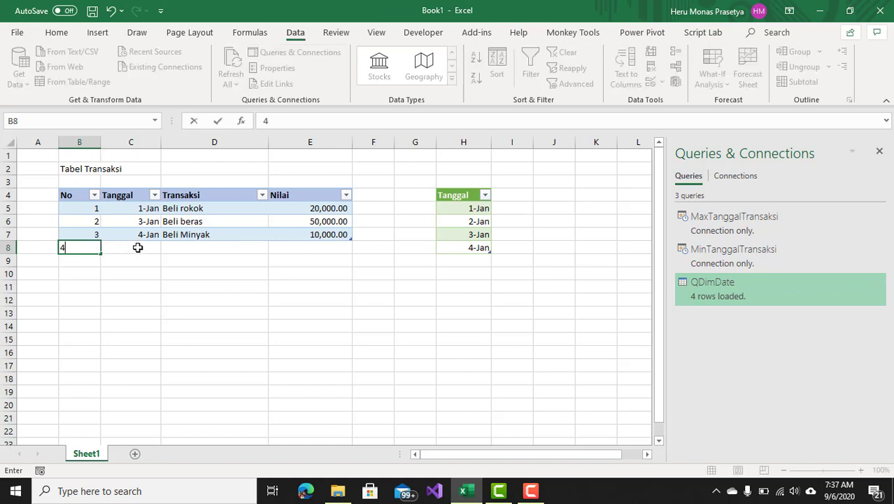
left_click(137, 248)
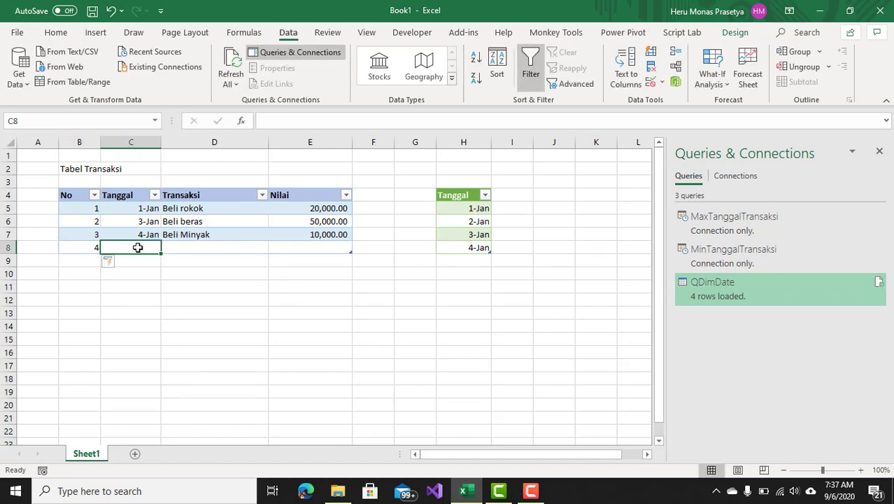
type("10")
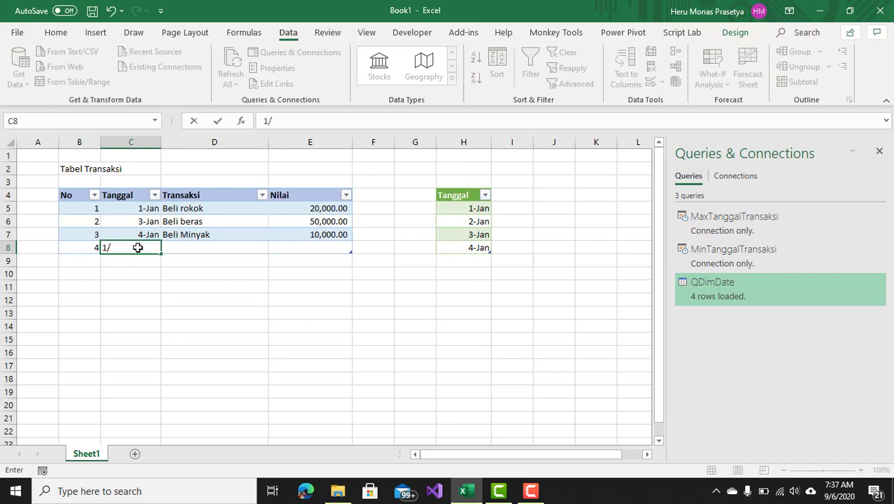
key("Return")
left_click(224, 242)
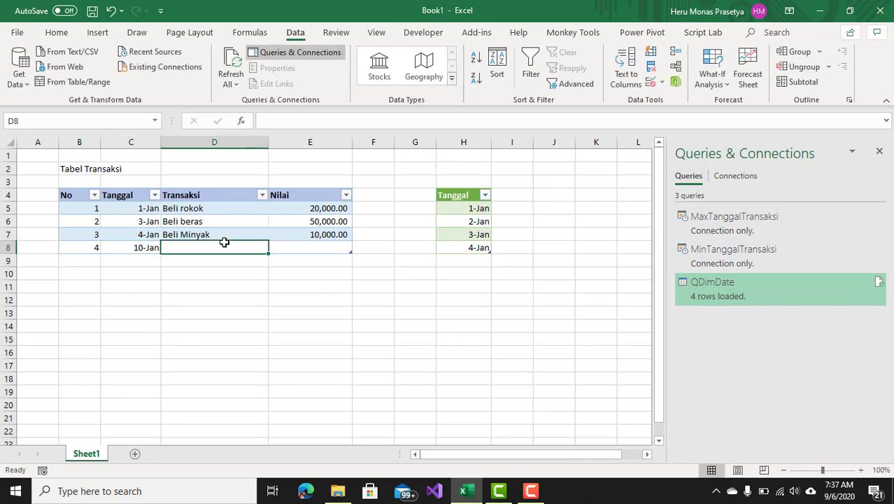
type("Beli")
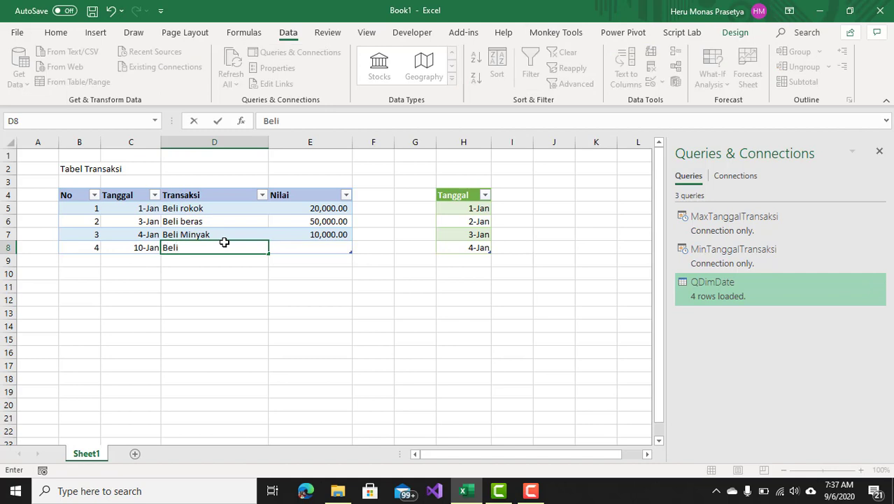
type(" Aplika")
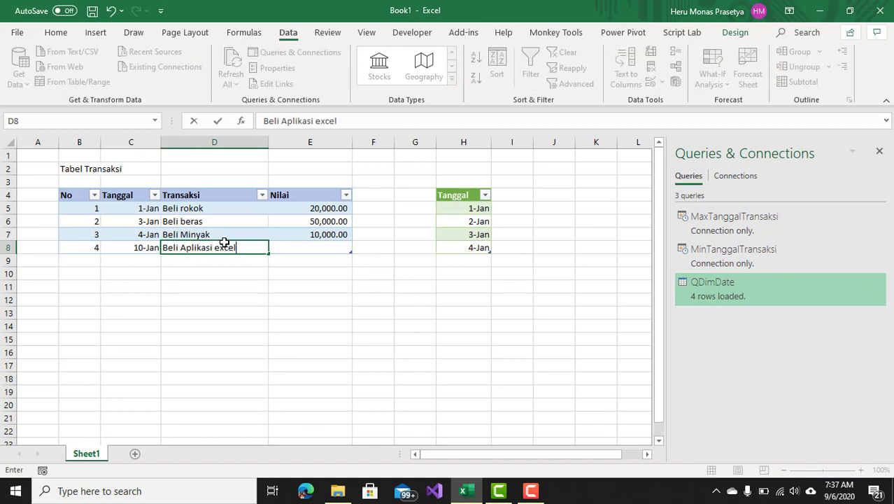
type("si excel")
left_click(309, 247)
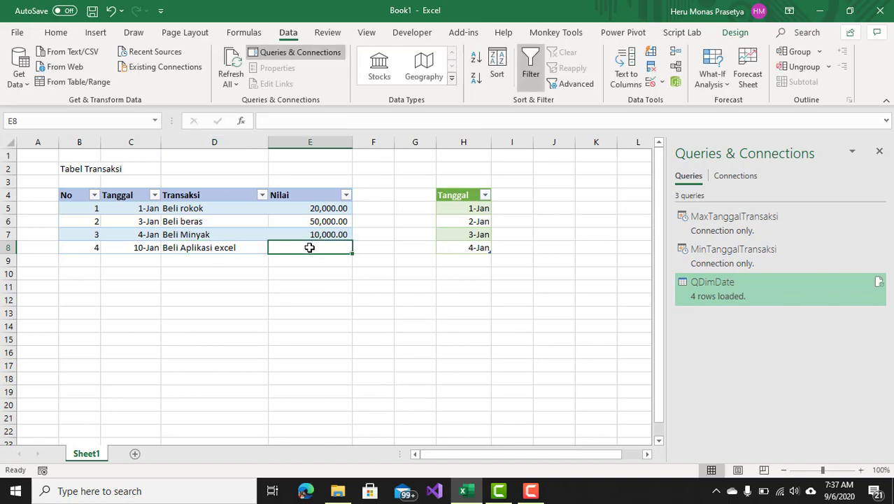
type("50")
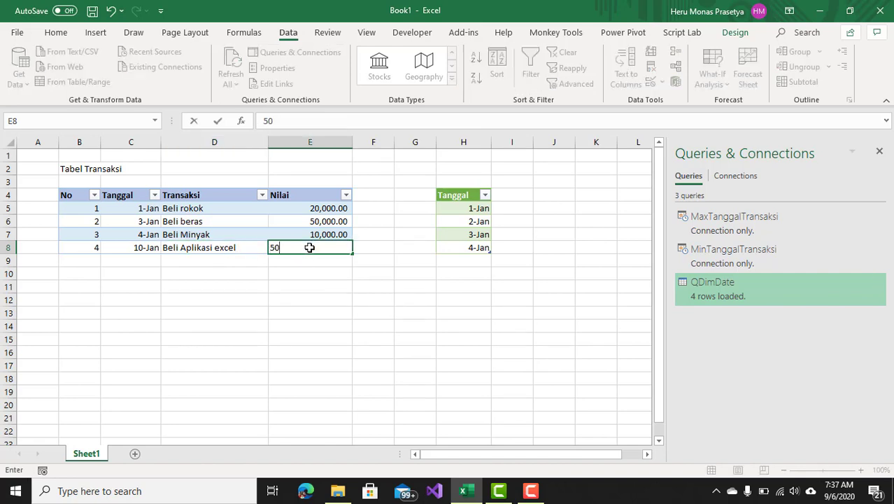
type("0000")
key("Return")
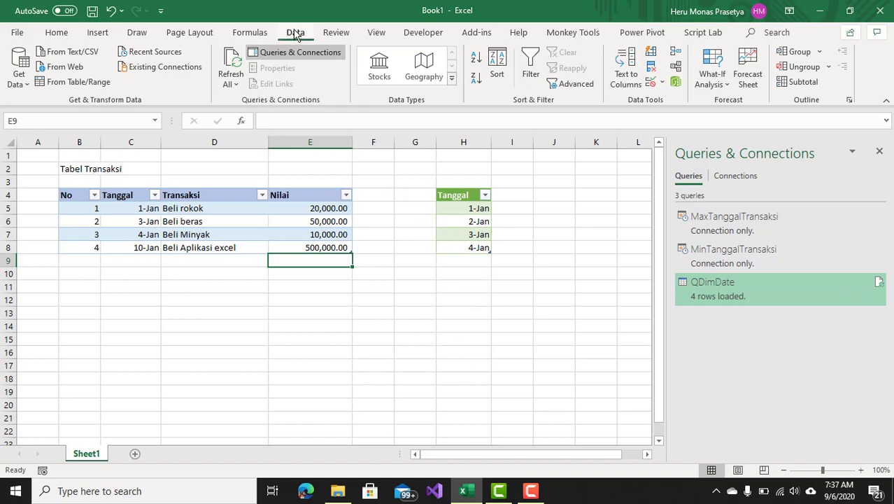
Refresh all queries so the QDimDate table updates from the new transactions.
left_click(231, 63)
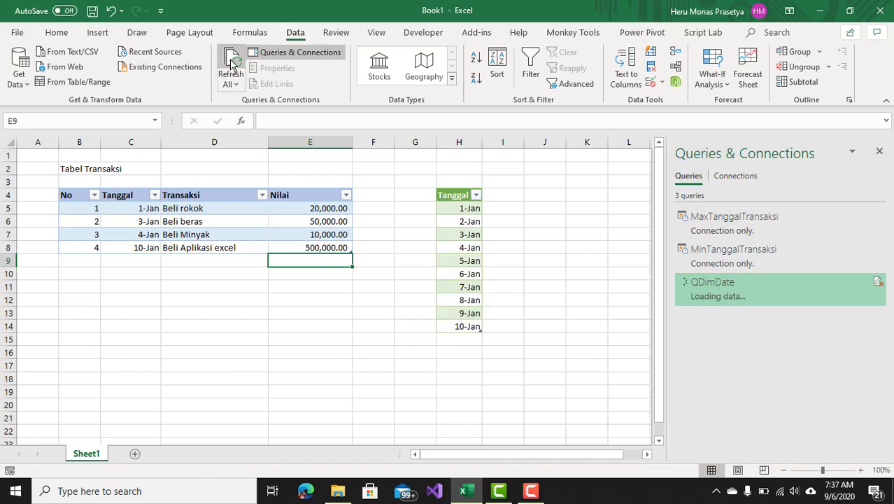
left_click(475, 206)
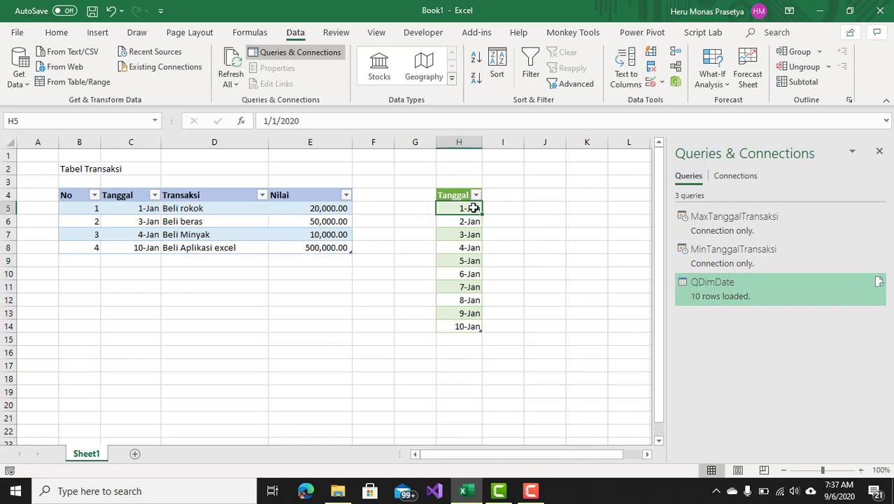
left_click(457, 324)
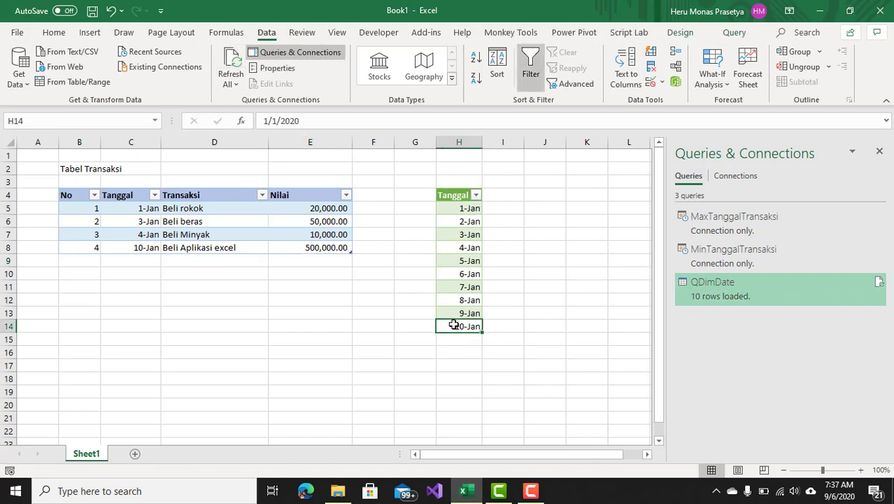
Start a new transaction row 5 with No 5 and Tanggal 1/15.
left_click(90, 264)
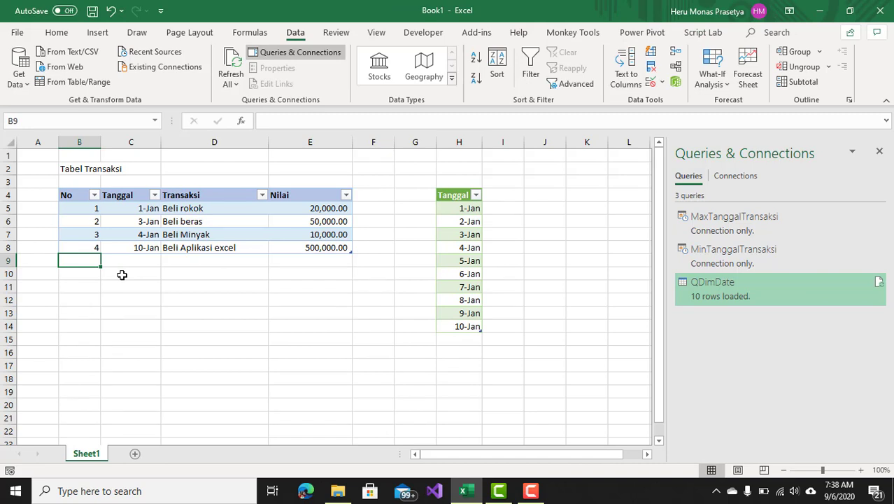
type("5")
left_click(139, 261)
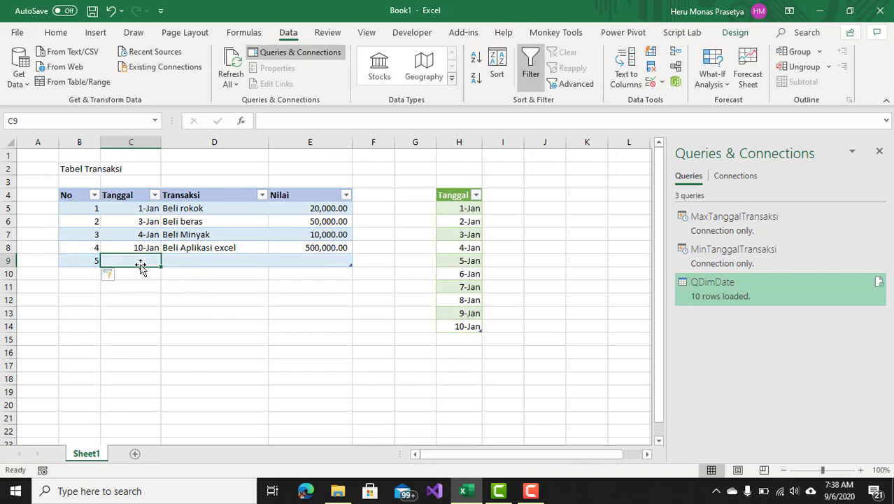
type("1")
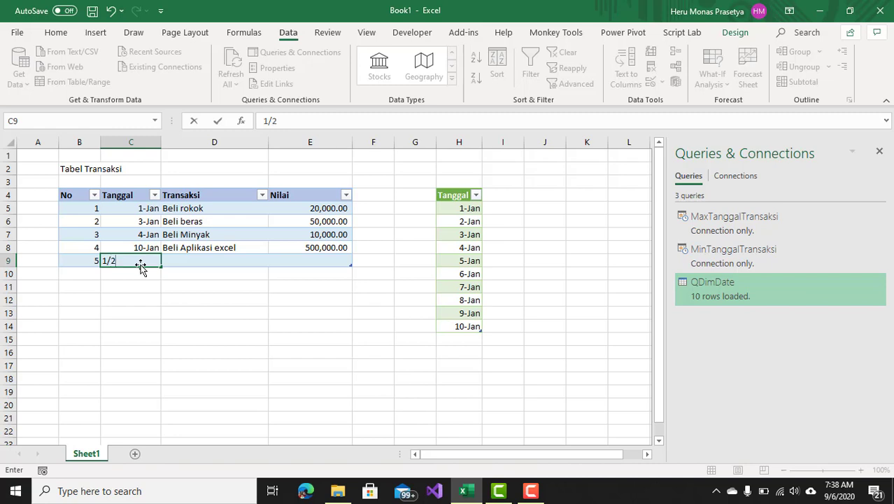
type("/15")
key("Return")
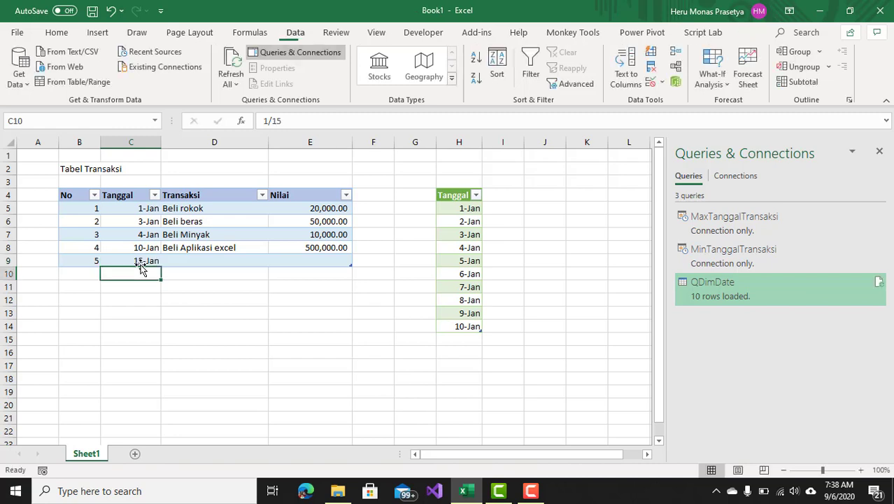
Fill row 5 with Transaksi "Beli mobil" and Nilai 100000000.
left_click(224, 262)
type("Beli")
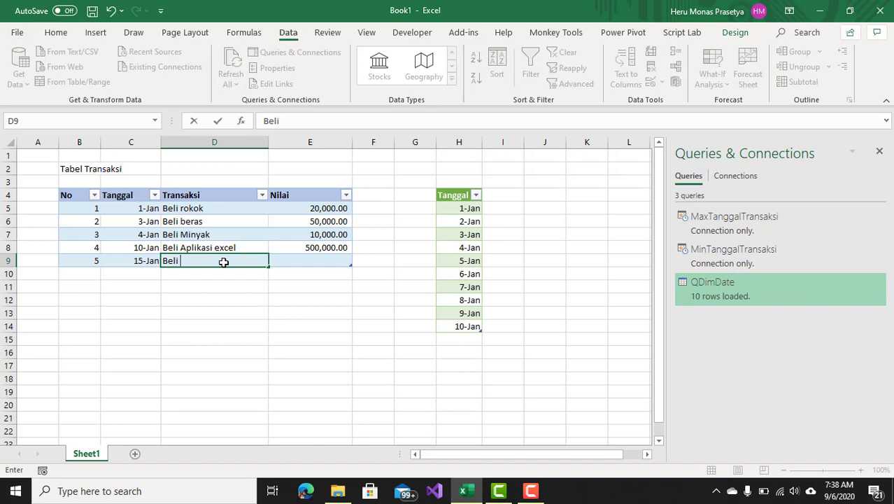
type(" mobil")
left_click(316, 261)
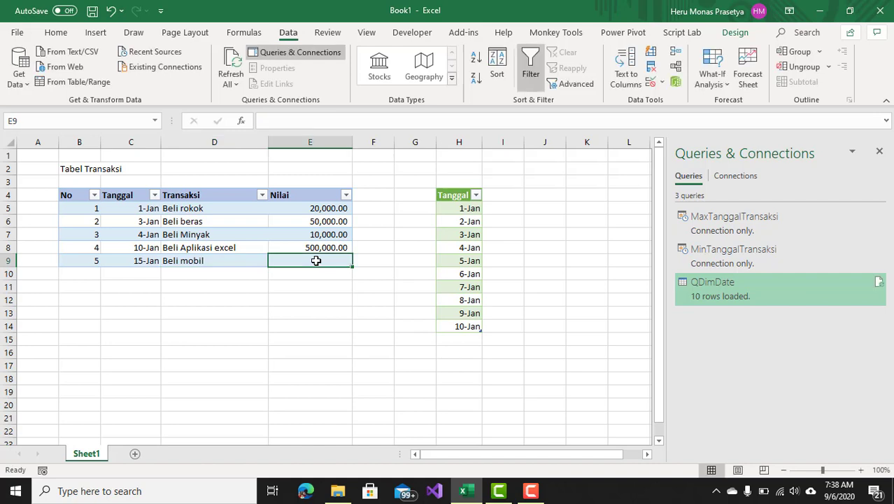
type("1")
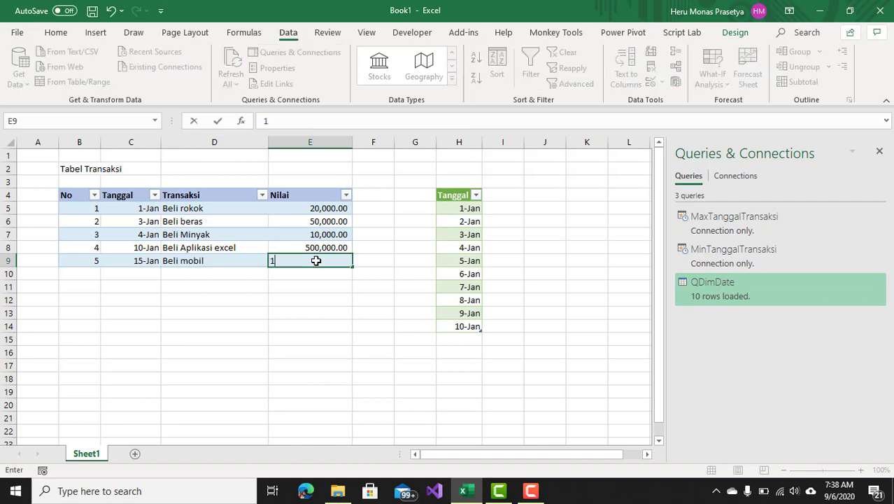
type("00000000")
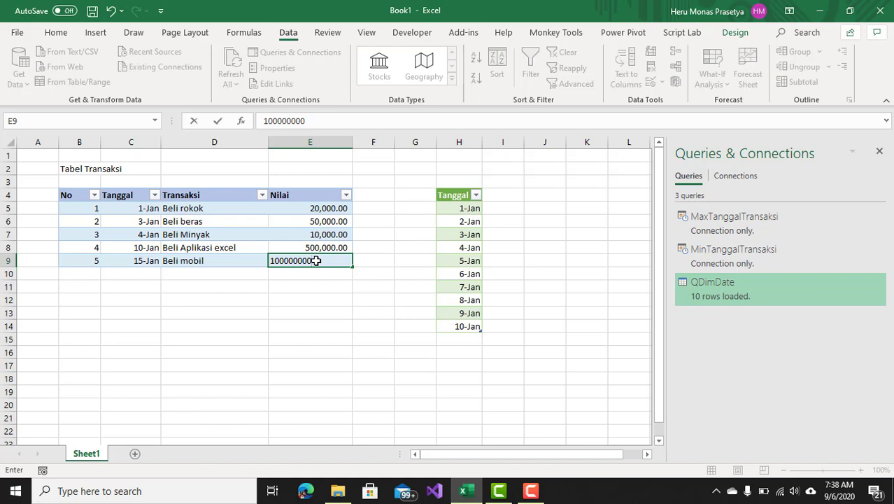
key("Return")
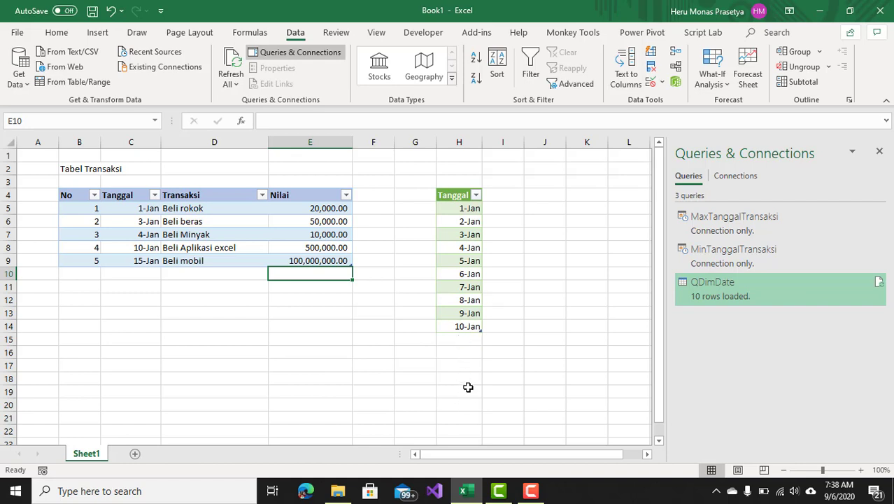
Refresh all queries so QDimDate extends to the new latest transaction date.
left_click(231, 60)
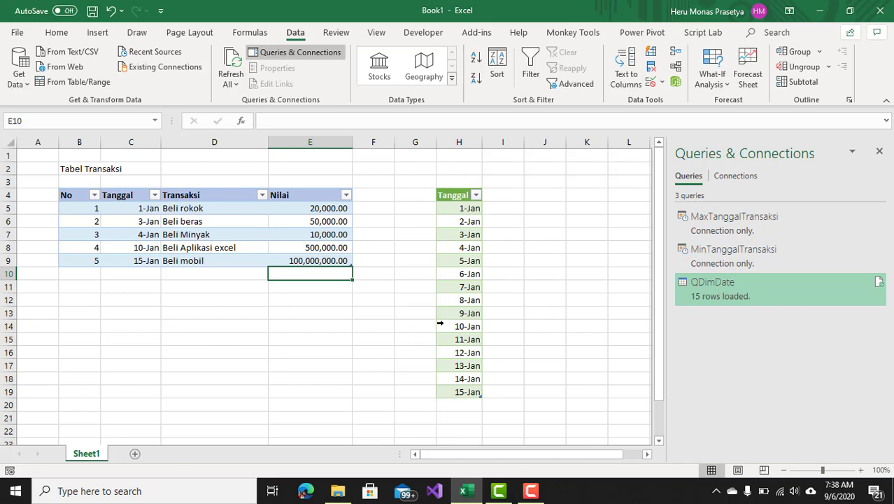
left_click(880, 152)
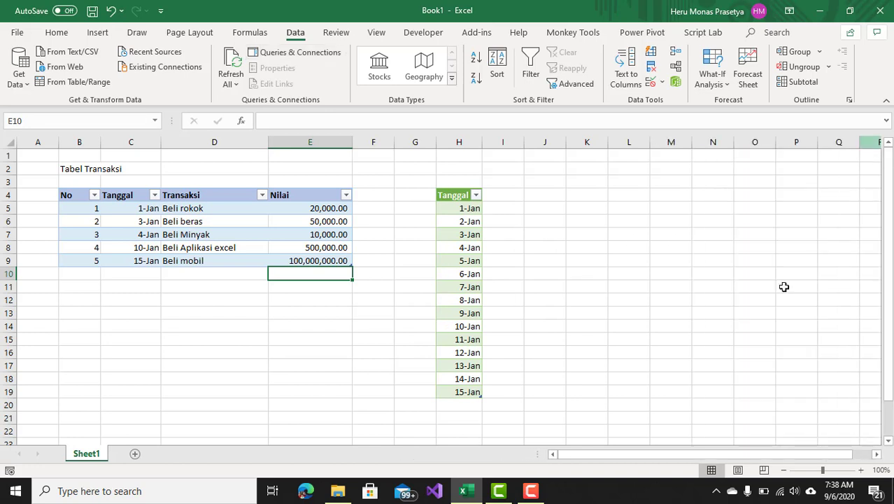
left_click(462, 297)
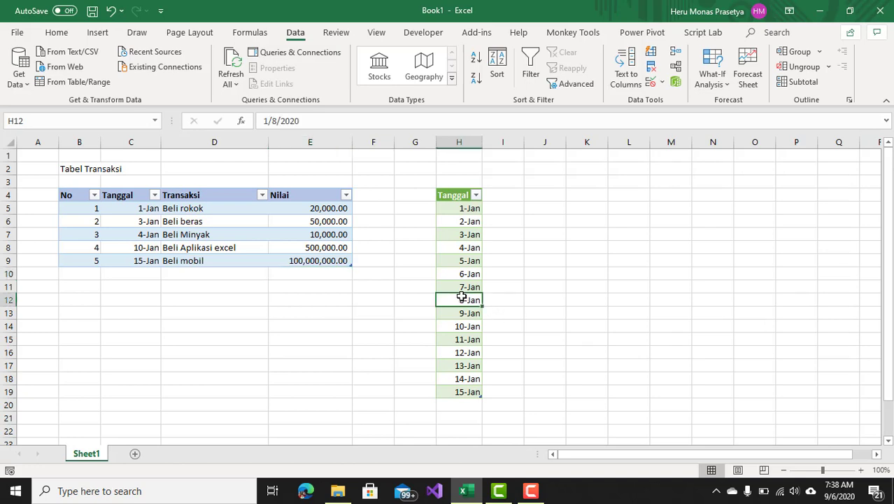
left_click(305, 264)
left_click(461, 273)
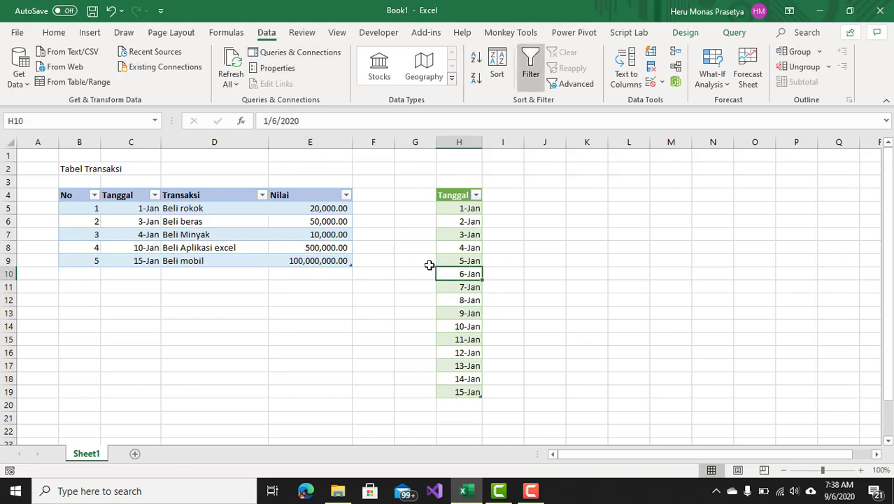
left_click(284, 54)
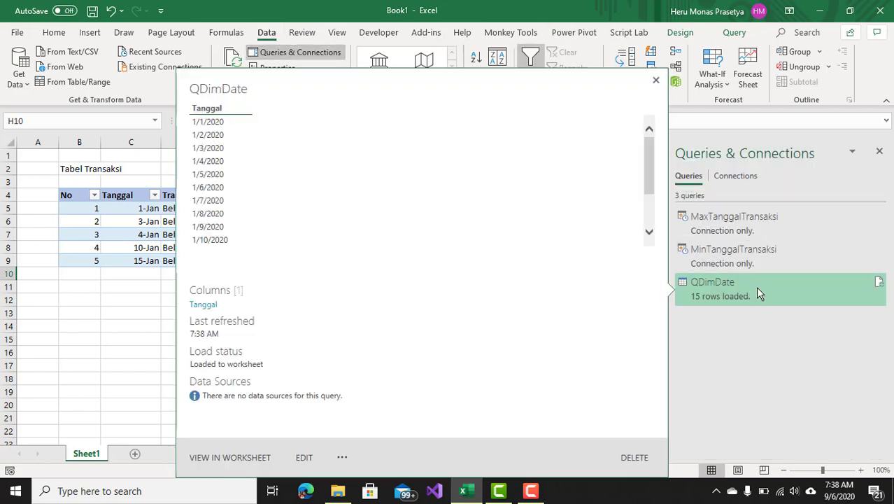
right_click(756, 286)
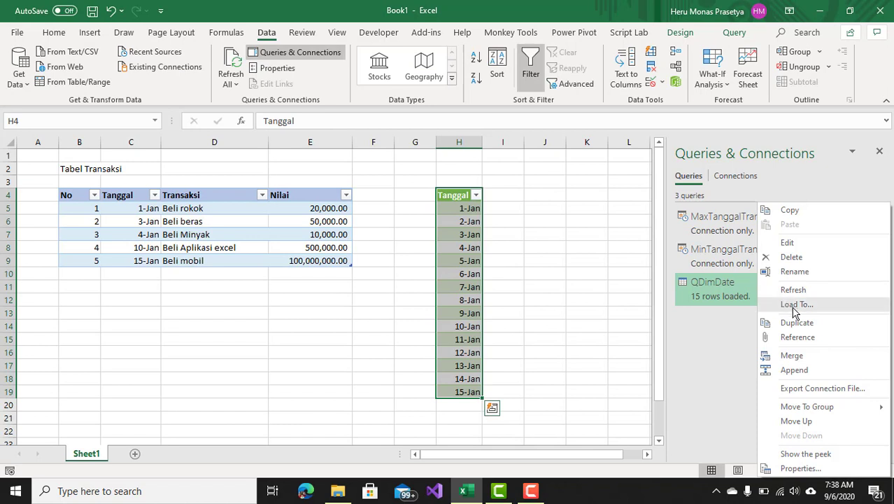
left_click(796, 305)
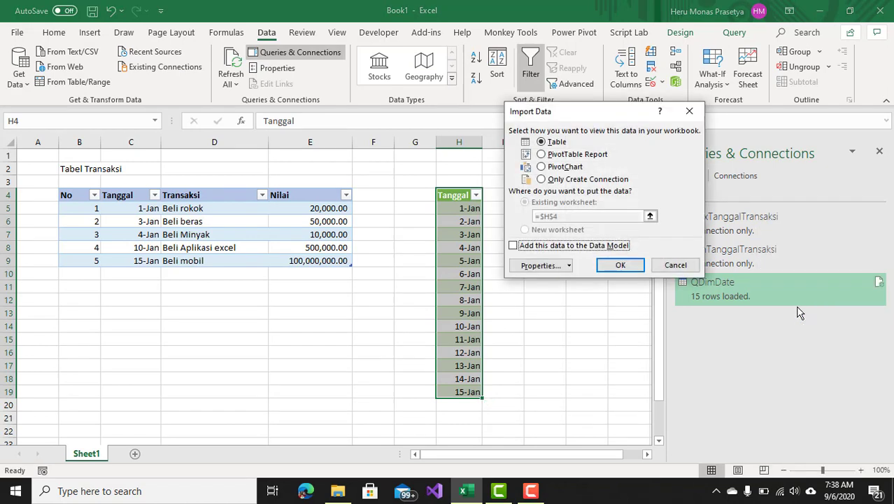
left_click(514, 247)
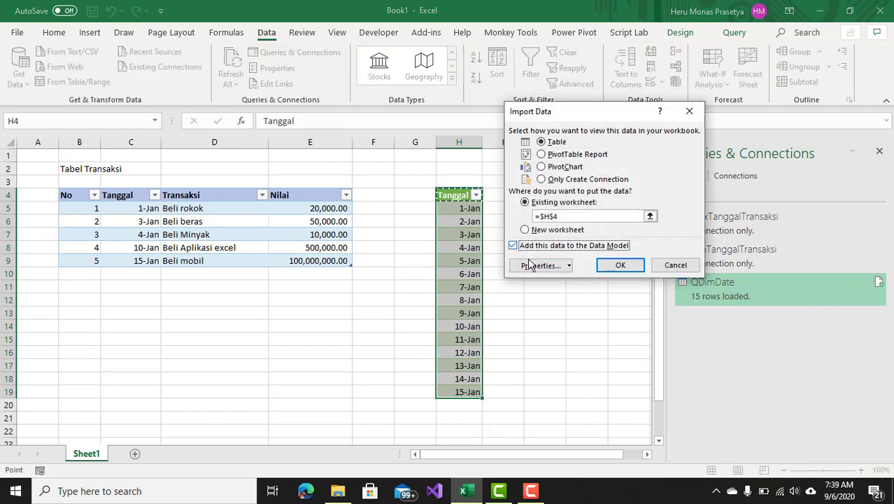
left_click(628, 266)
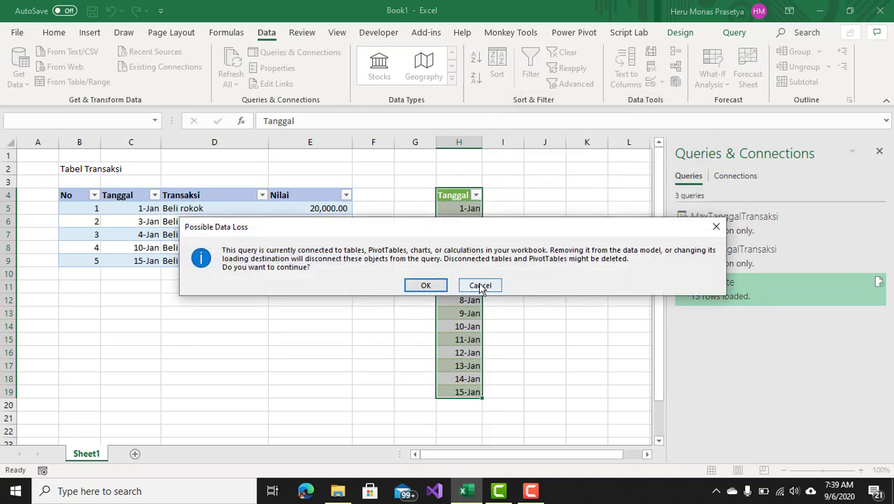
left_click(480, 286)
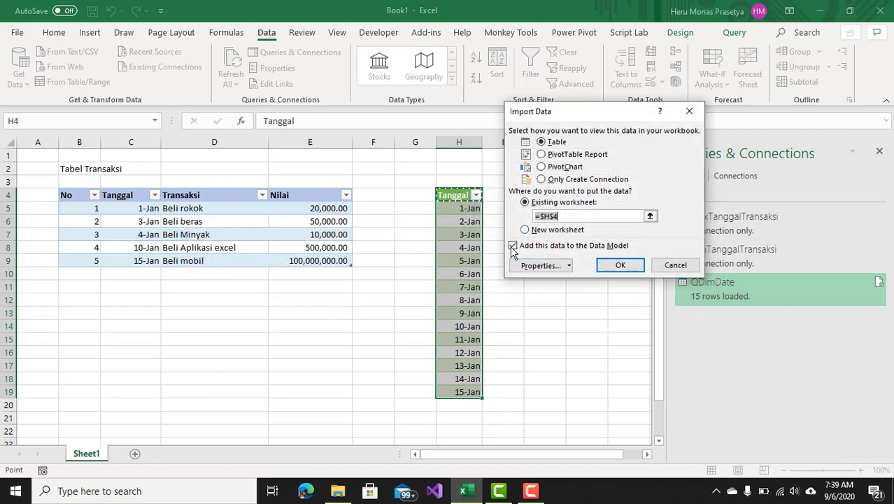
left_click(677, 266)
Change QDimDate's load destination to Only Create Connection with the data added to the Data Model.
left_click(579, 268)
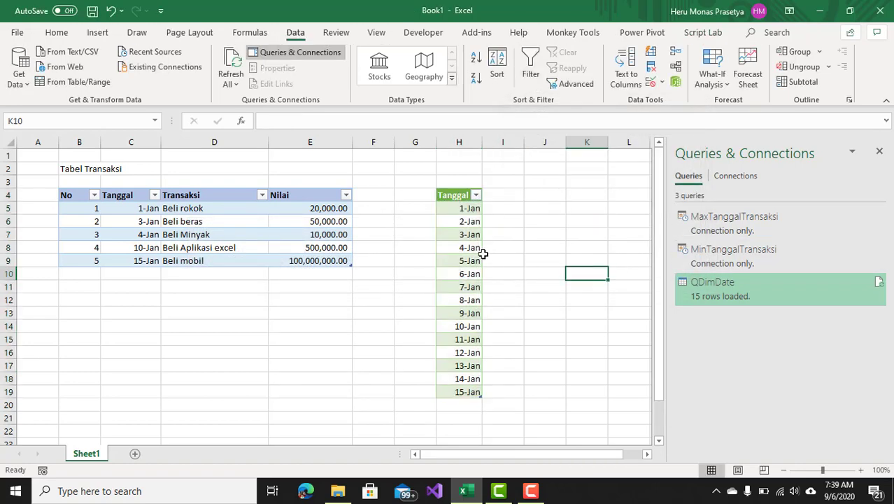
left_click(475, 256)
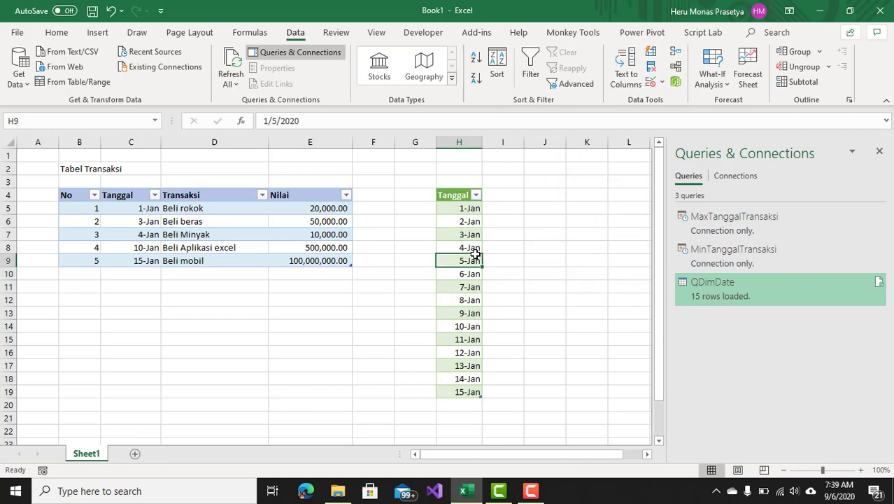
left_click(728, 289)
right_click(725, 286)
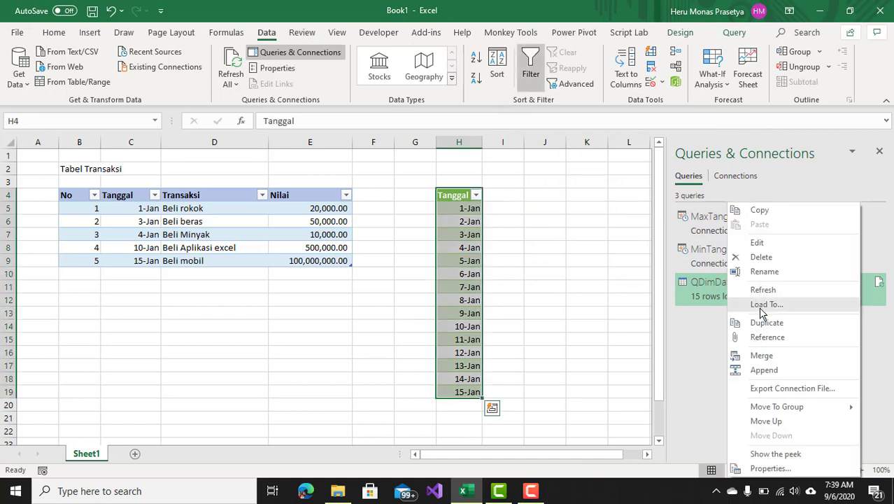
left_click(760, 309)
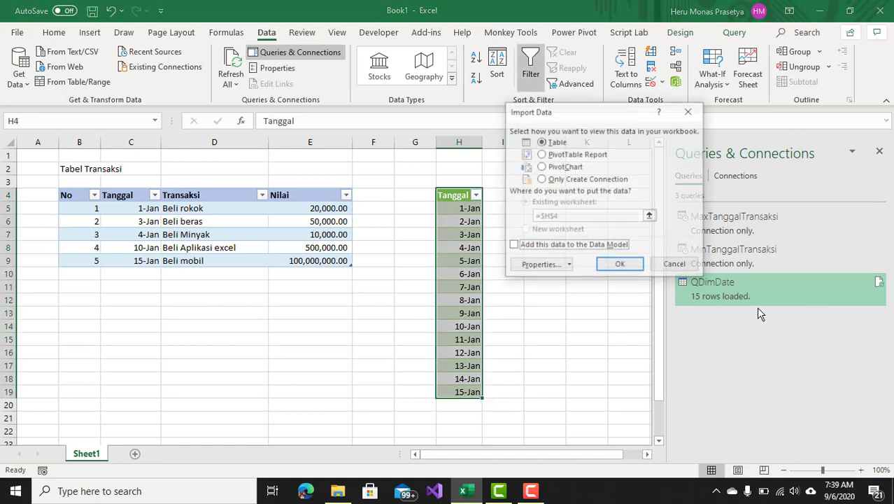
left_click(554, 181)
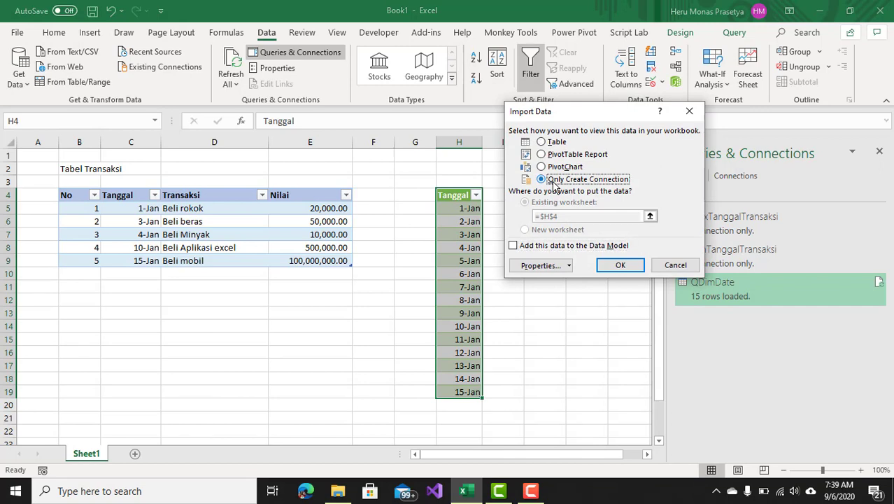
left_click(514, 245)
left_click(627, 268)
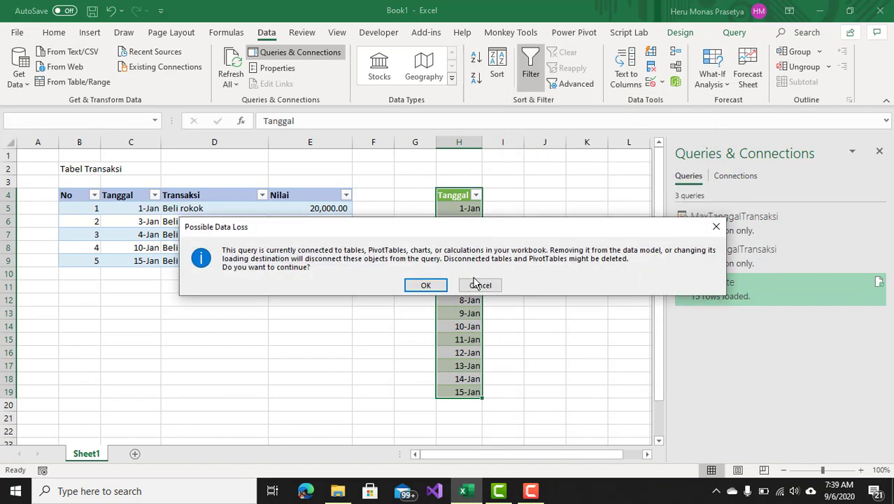
left_click(438, 286)
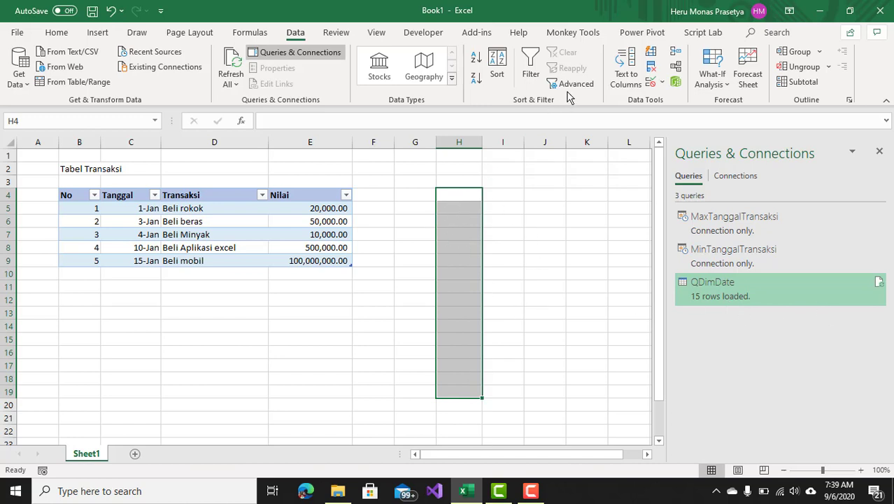
Open the Power Pivot data model window to inspect the QDimDate table.
left_click(628, 35)
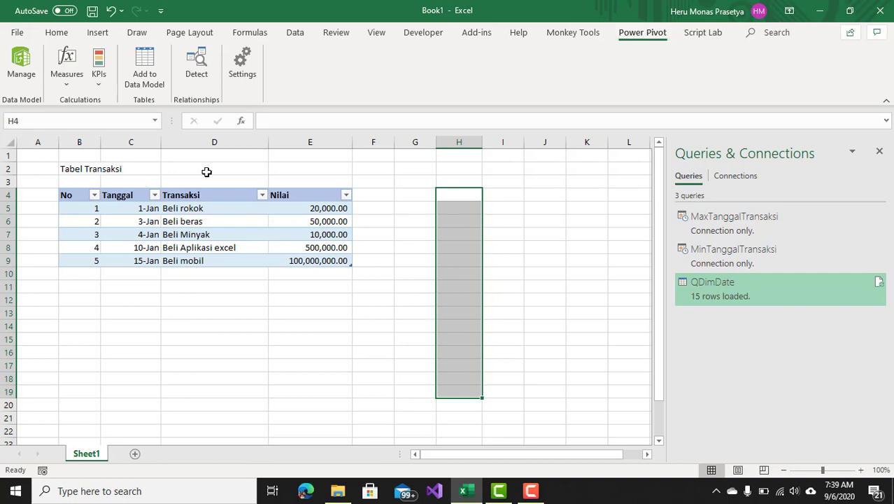
left_click(21, 76)
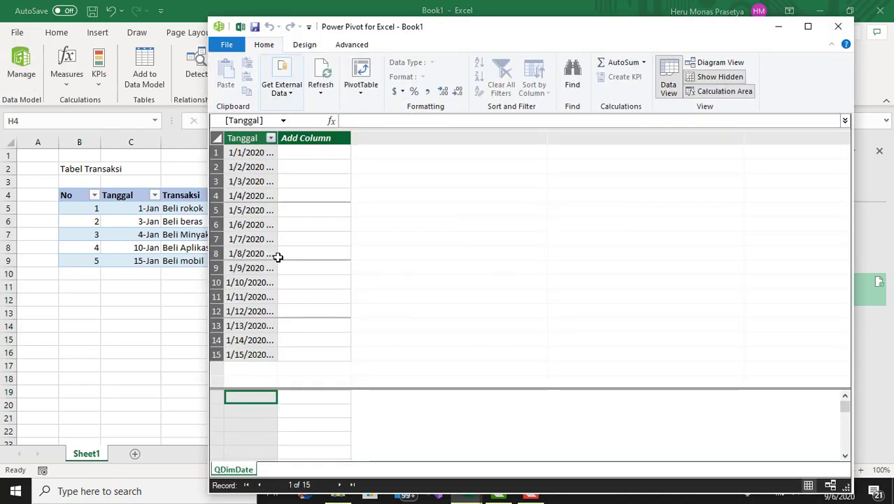
left_click_drag(457, 32, 557, 29)
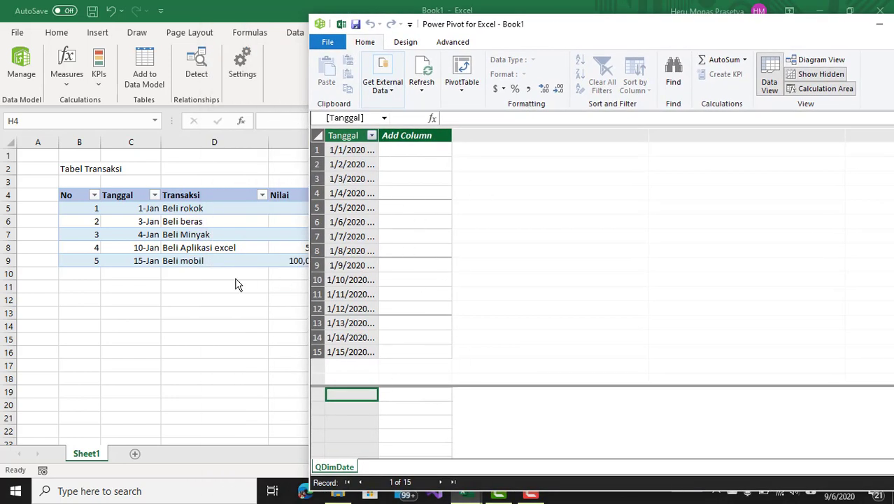
Add the transaction table TblTransaksi to the Data Model from a cell inside it.
left_click(171, 240)
left_click(194, 245)
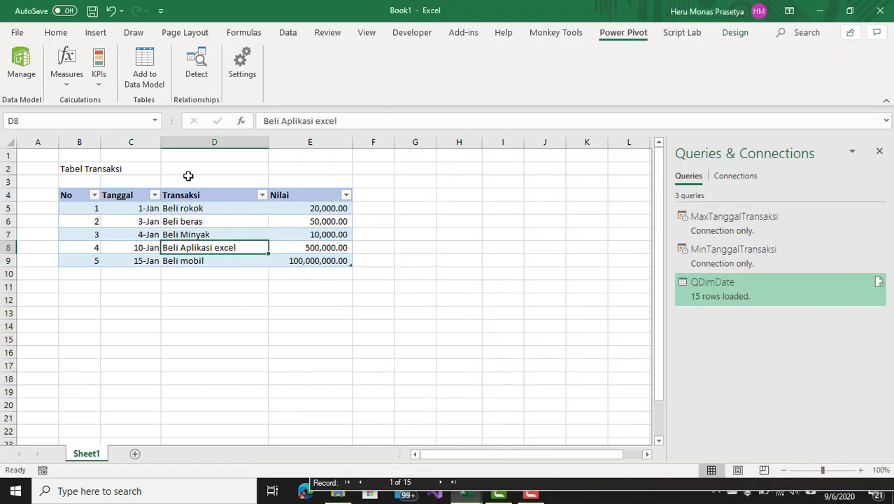
left_click(151, 71)
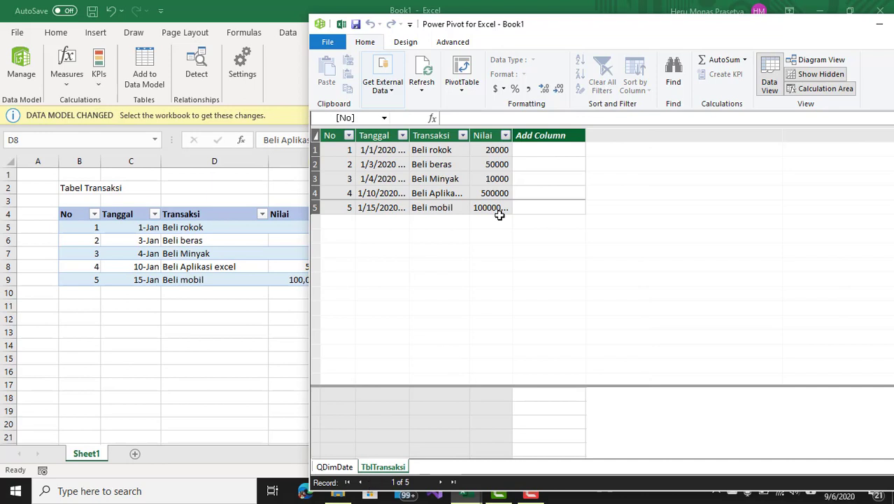
left_click_drag(576, 31, 378, 30)
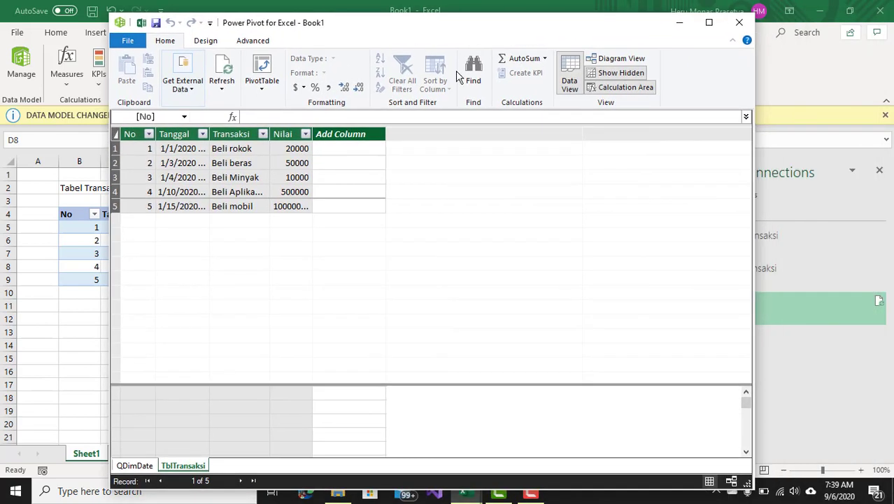
Relate QDimDate's Tanggal to TblTransaksi's Tanggal in Diagram View and close the Power Pivot window.
left_click(606, 59)
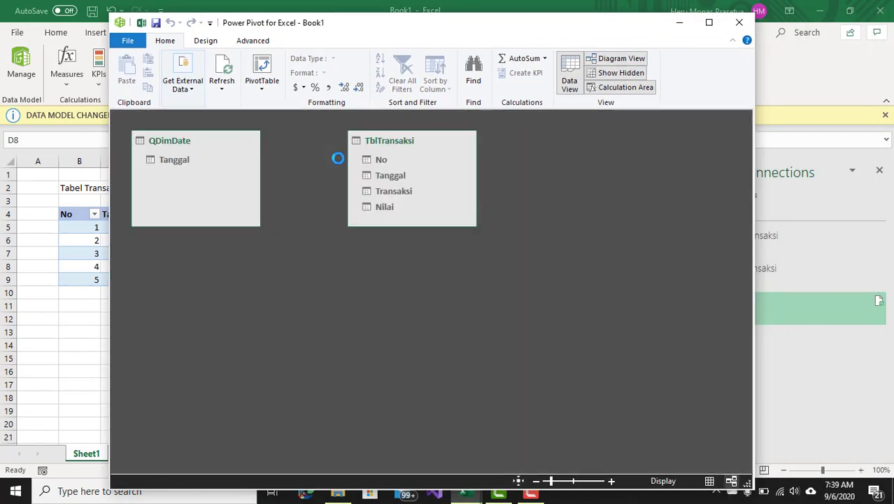
left_click_drag(176, 164, 388, 176)
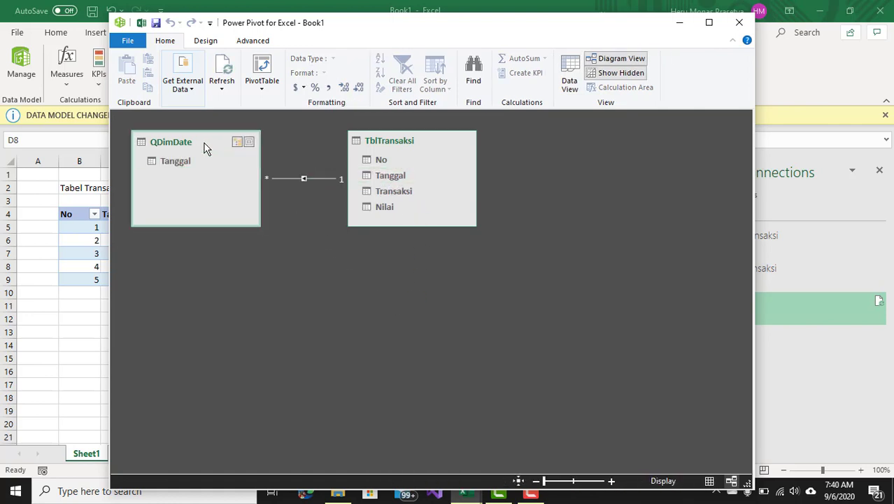
left_click(403, 142)
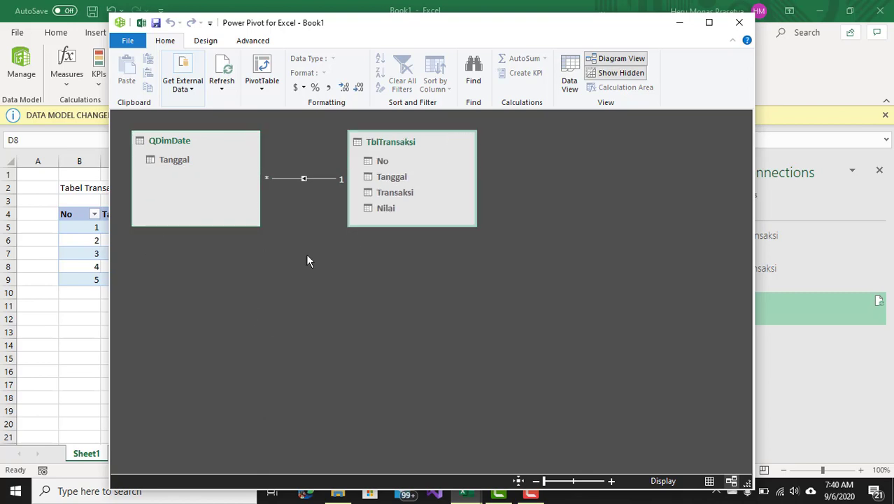
left_click(739, 22)
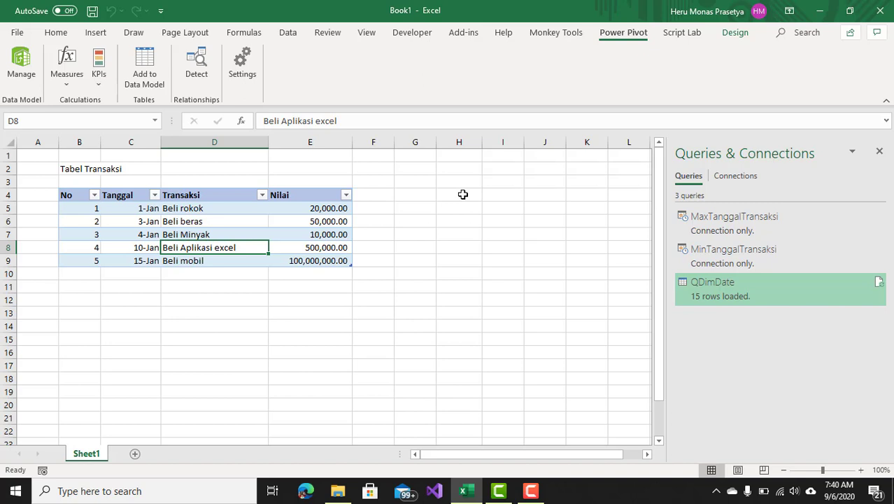
left_click(531, 490)
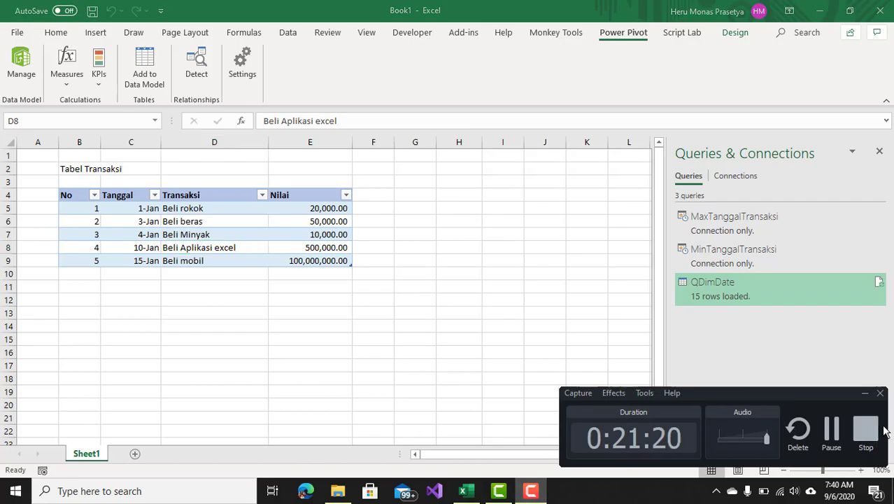
left_click(876, 431)
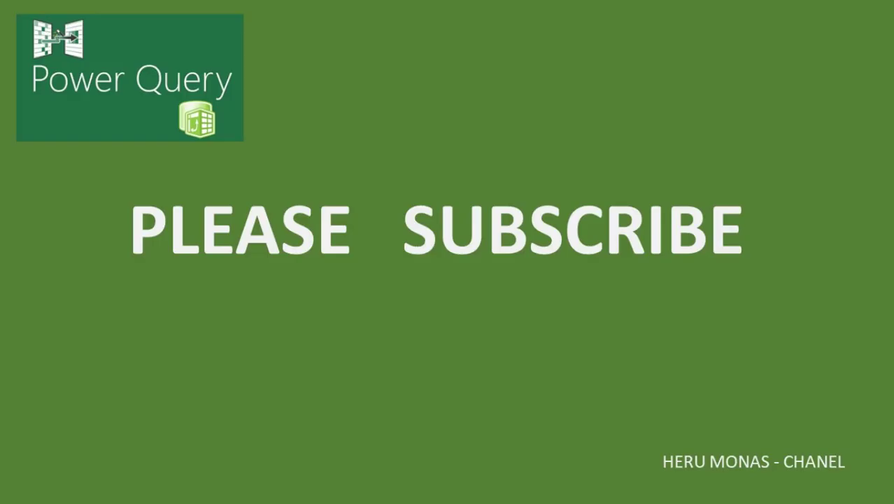